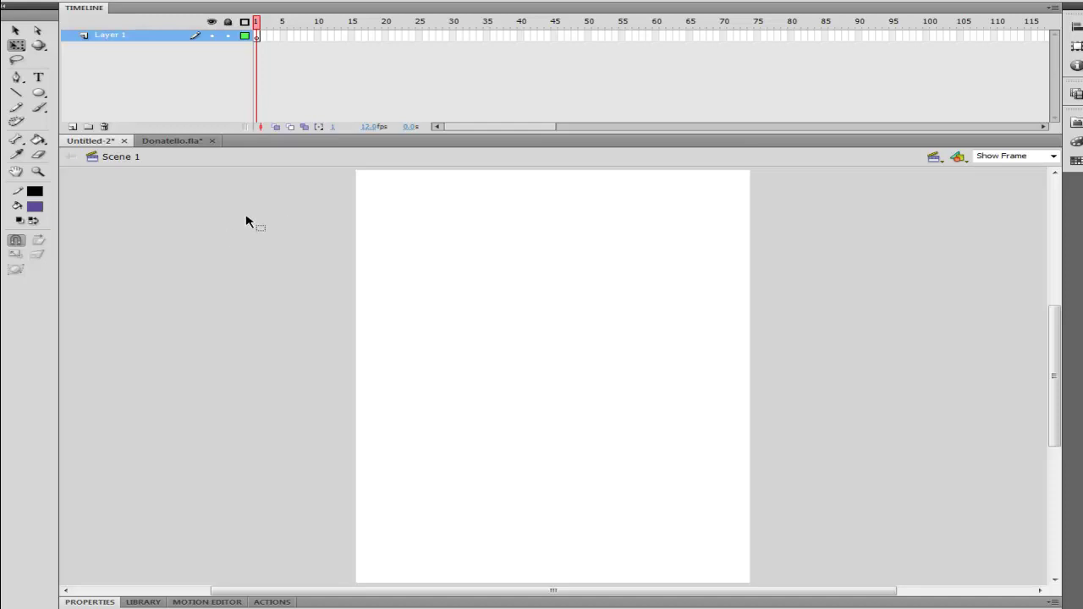
- Select the Line tool to draw the rooftop's slanted top edge
click(15, 92)
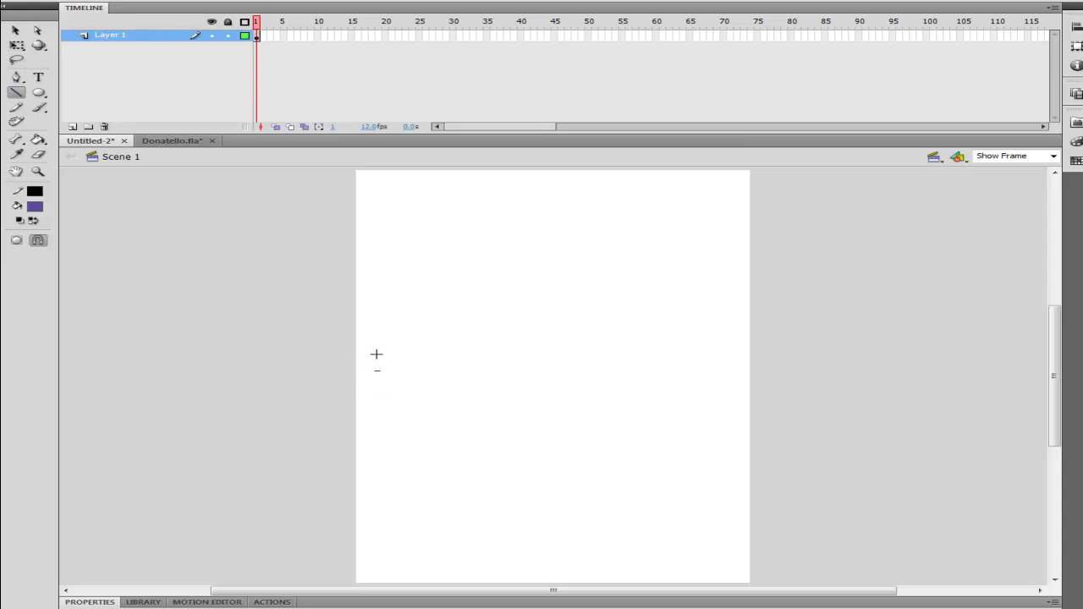
- Draw the slanted top edge and select the whole four-sided beam shape
mouse_move(337, 336)
mouse_down()
mouse_move(701, 399)
mouse_move(692, 429)
mouse_move(337, 385)
mouse_move(342, 337)
mouse_up()
click(15, 30)
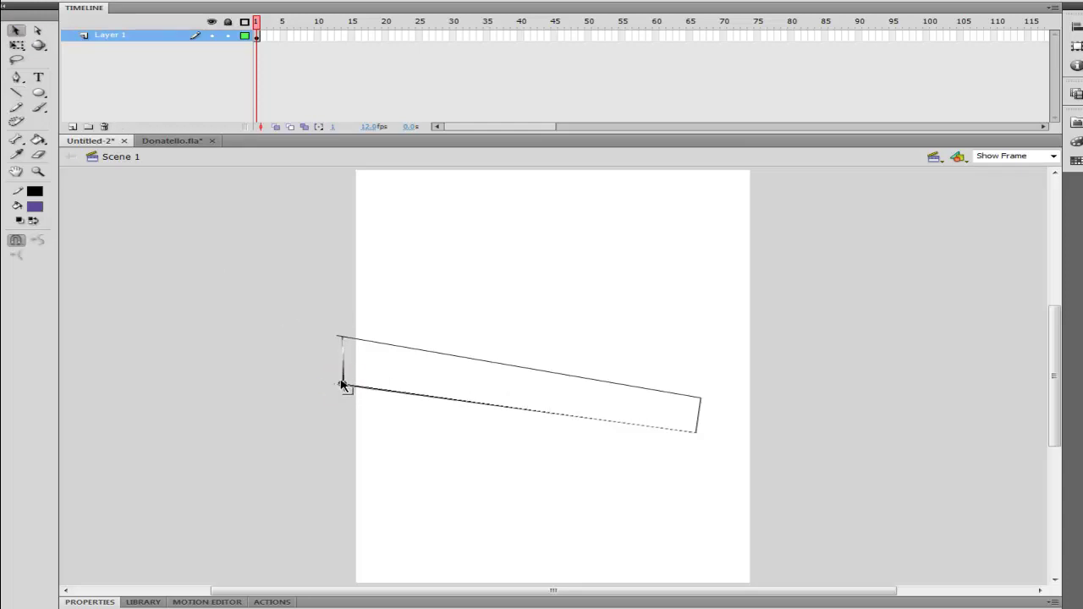
double_click(356, 340)
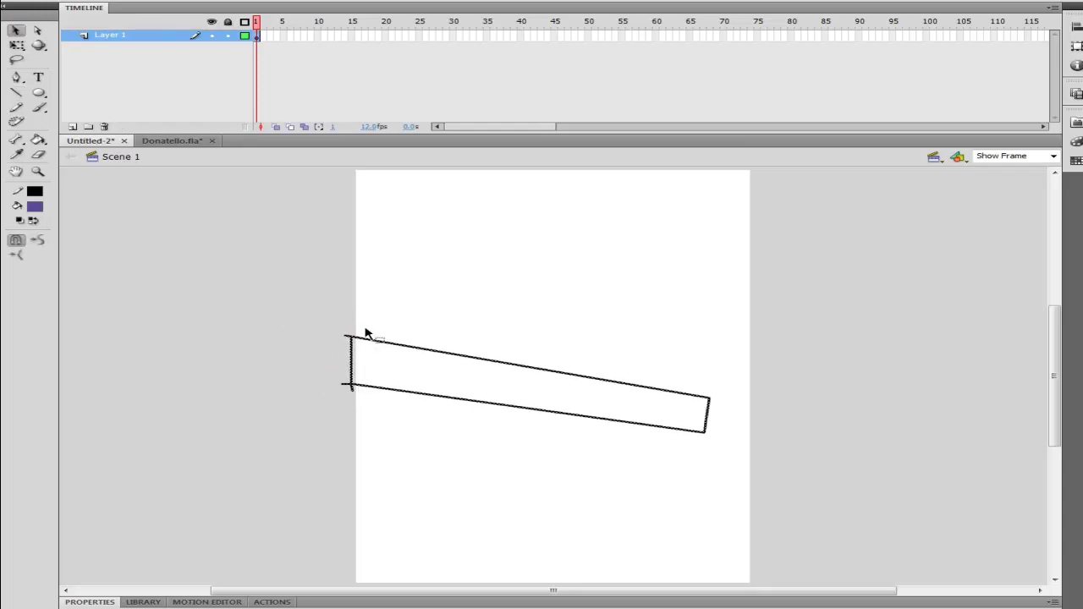
- Nudge the beam slightly lower on the stage and deselect it
key(Down)
key(Down)
key(Down)
key(Down)
key(Down)
key(Down)
key(Up)
key(Up)
key(Up)
click(366, 334)
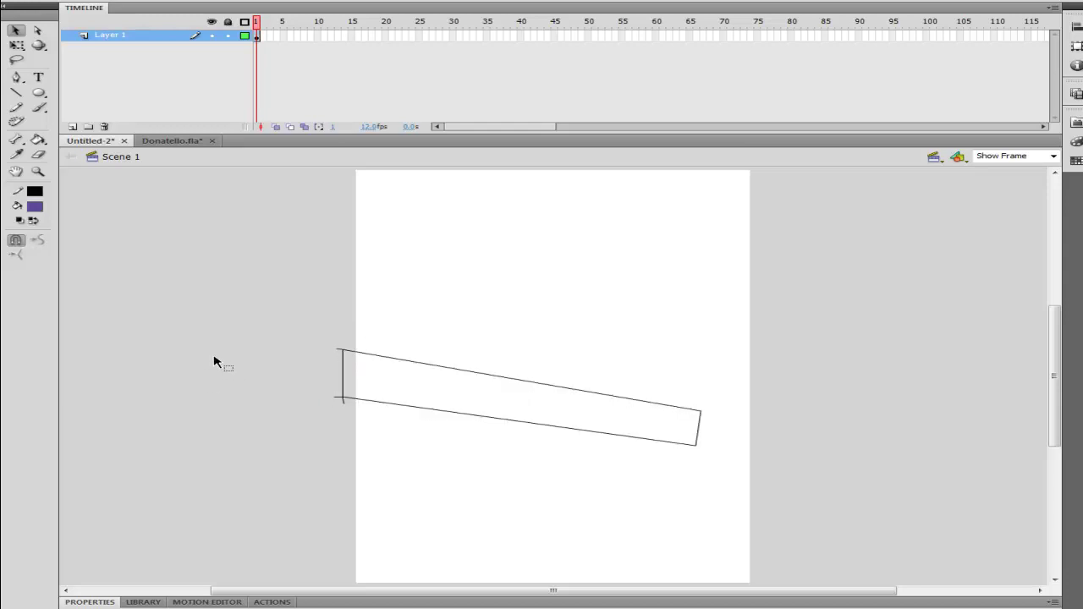
click(15, 107)
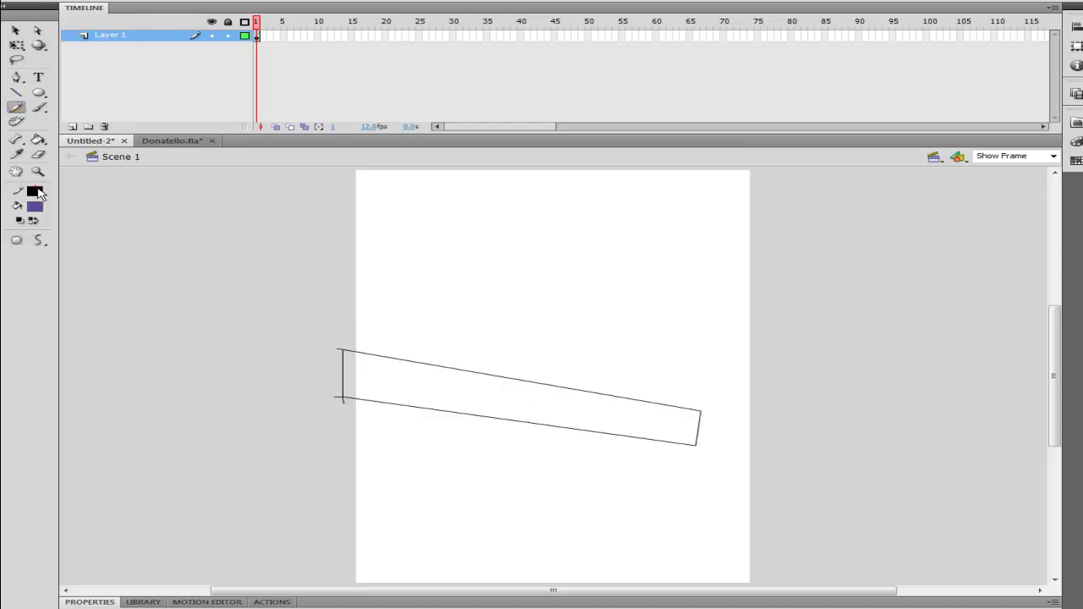
- Set a faint, low-alpha grey stroke colour and add a second layer
click(39, 198)
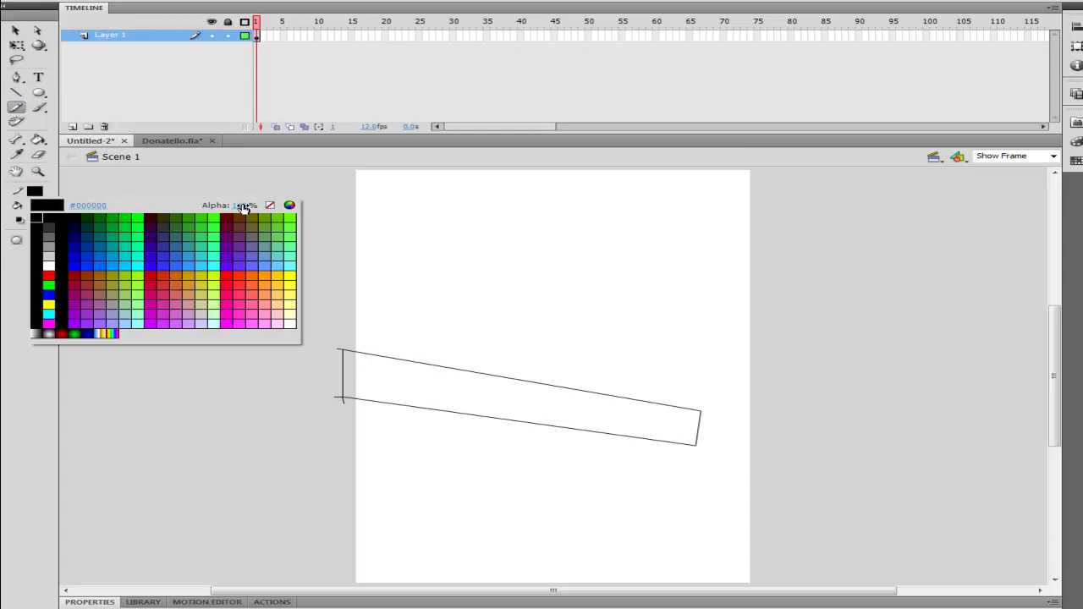
drag(241, 205, 152, 199)
click(141, 59)
click(72, 127)
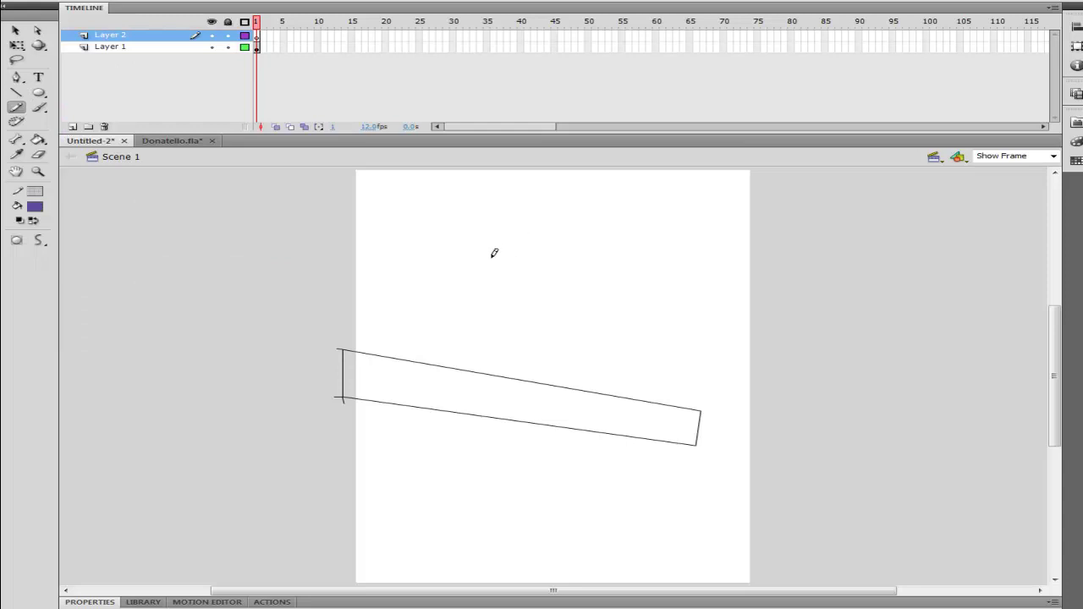
- Sketch the figure's head, body, arms and legs over the beam, then select the strokes
mouse_move(552, 278)
mouse_down()
mouse_move(546, 271)
mouse_move(530, 298)
mouse_move(496, 384)
mouse_move(500, 370)
mouse_move(537, 387)
mouse_move(526, 427)
mouse_up()
mouse_move(508, 364)
mouse_down()
mouse_move(581, 411)
mouse_move(577, 469)
mouse_up()
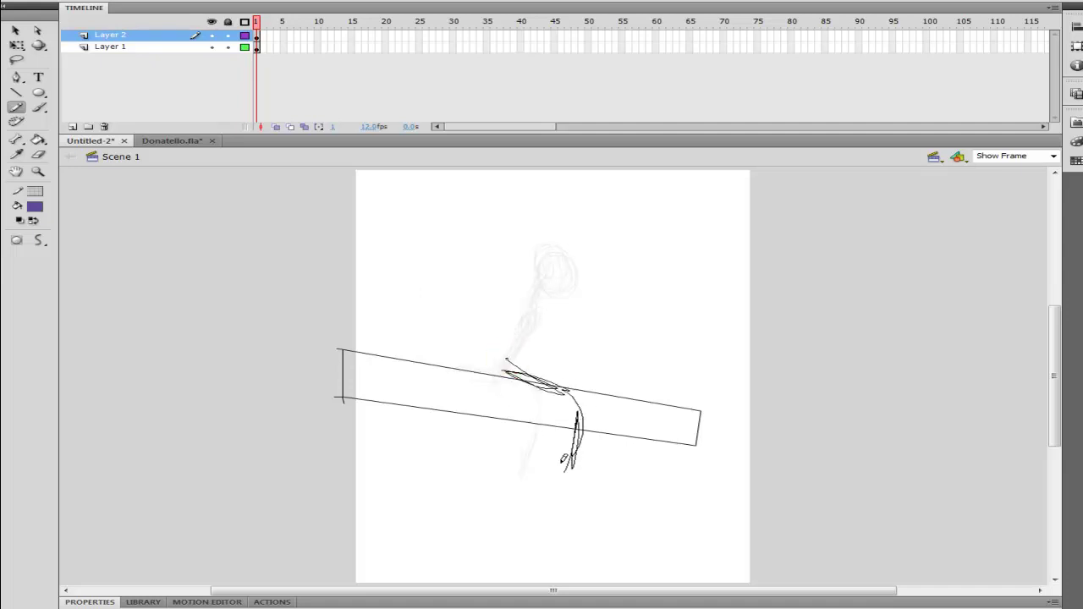
mouse_move(536, 302)
mouse_down()
mouse_move(534, 375)
mouse_move(575, 353)
mouse_move(605, 359)
mouse_up()
mouse_move(532, 309)
mouse_down()
mouse_move(576, 347)
mouse_move(527, 395)
mouse_up()
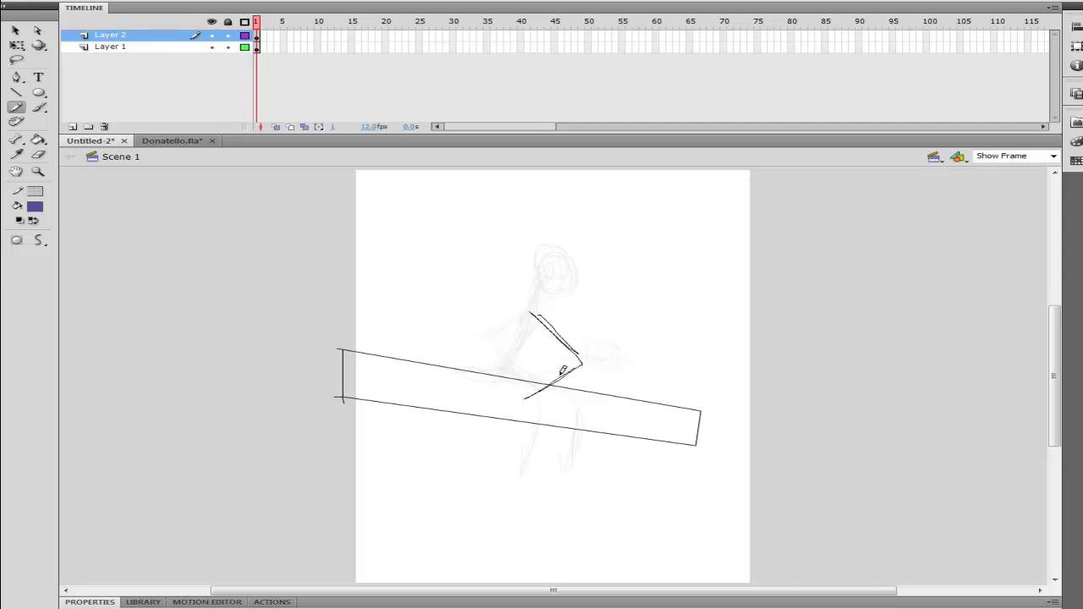
click(259, 46)
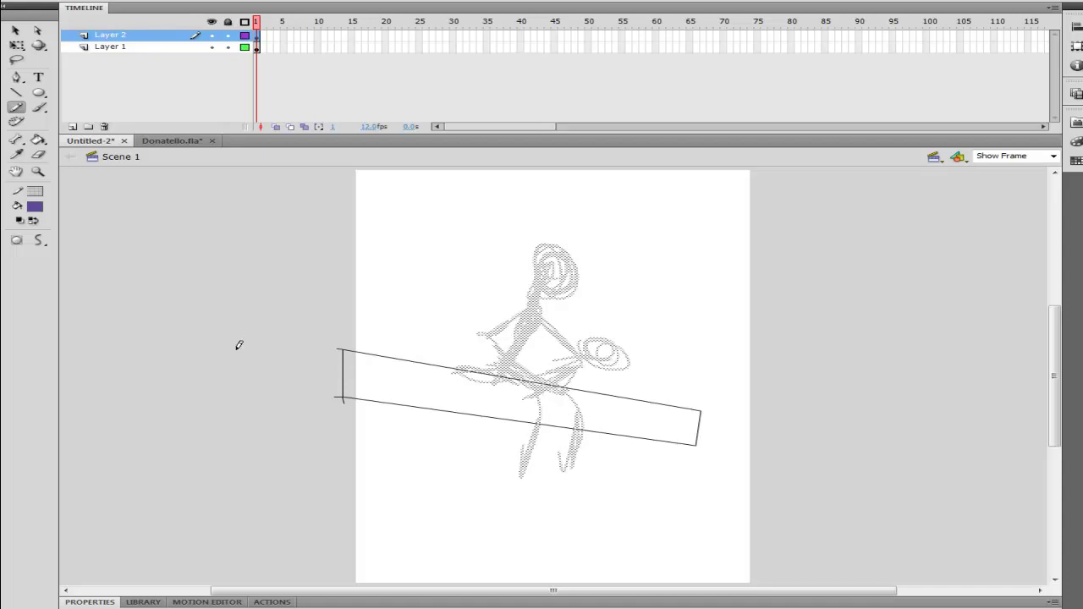
- Recolour the sketch grey-brown, add Layer 3 and choose a blue-purple fill
click(34, 191)
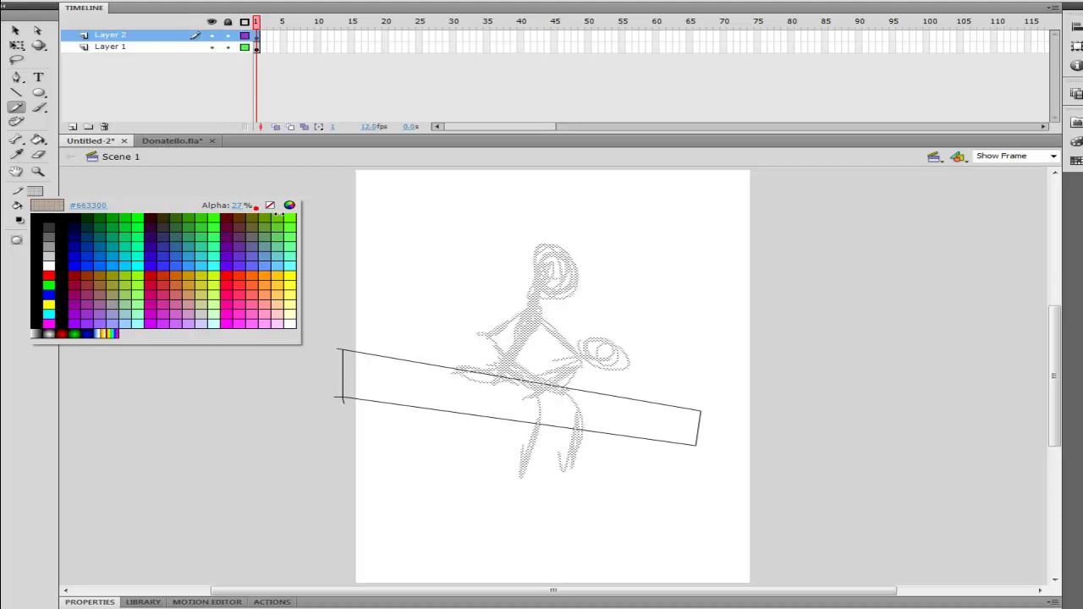
click(277, 215)
click(244, 314)
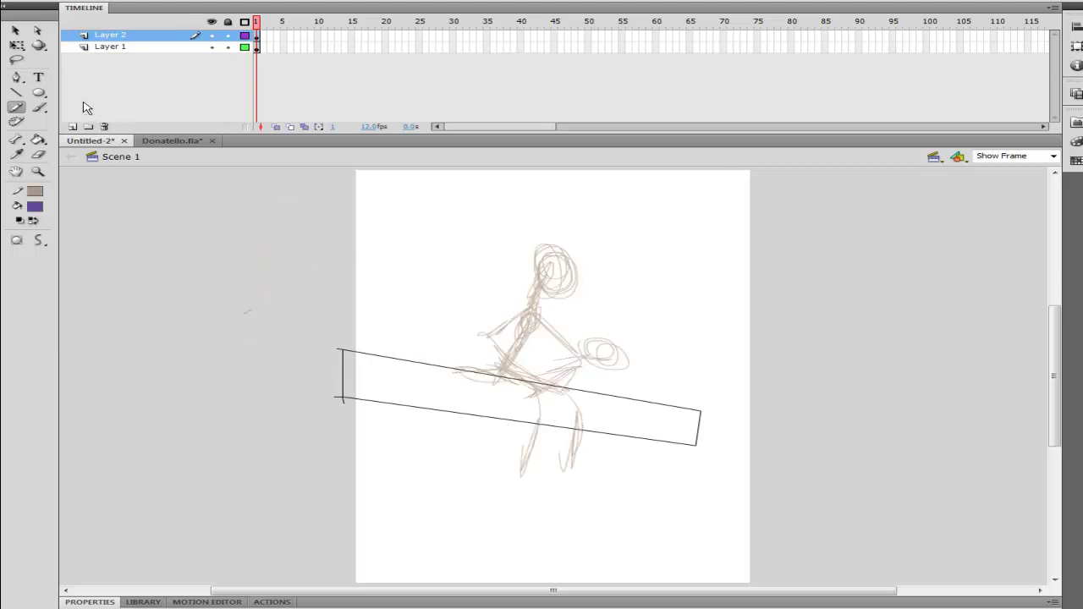
click(73, 126)
click(34, 205)
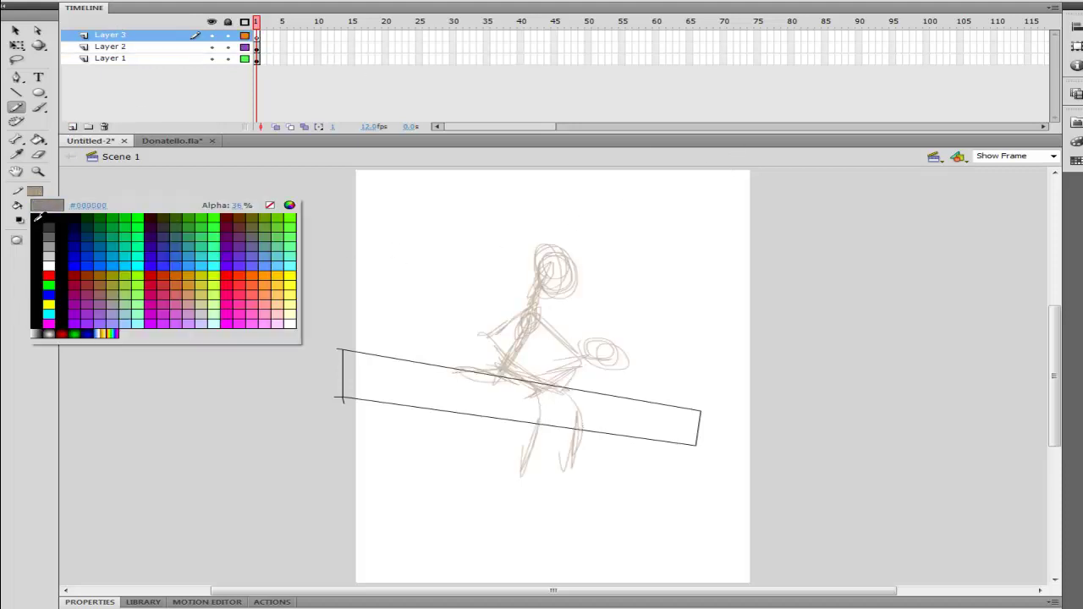
click(252, 257)
- Redraw the figure's head, neck, hand, arms, torso and legs, then delete the rough sketch
drag(550, 274, 559, 258)
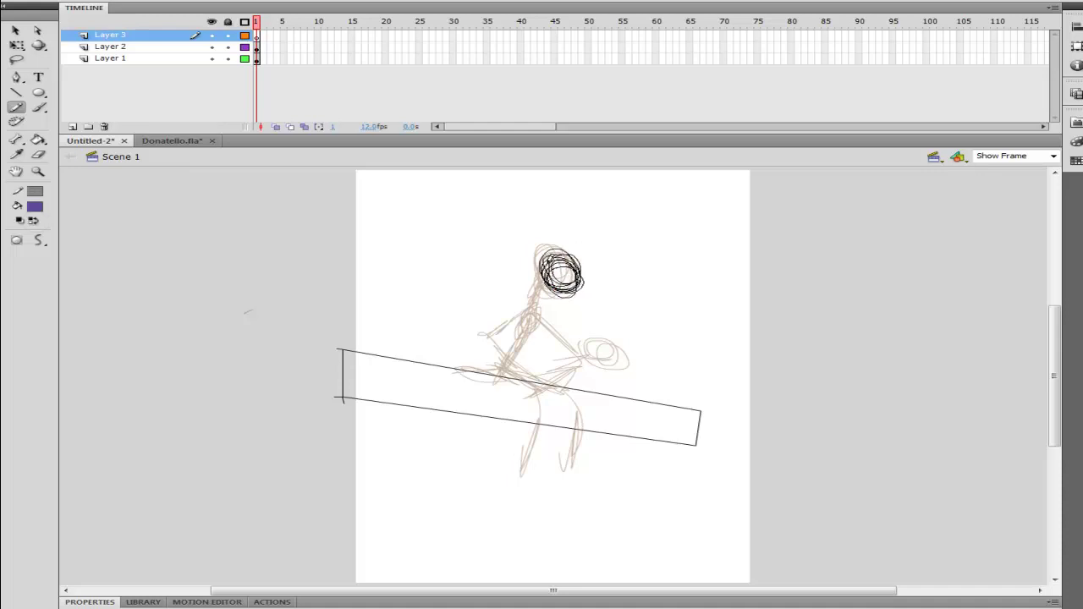
drag(558, 258, 547, 276)
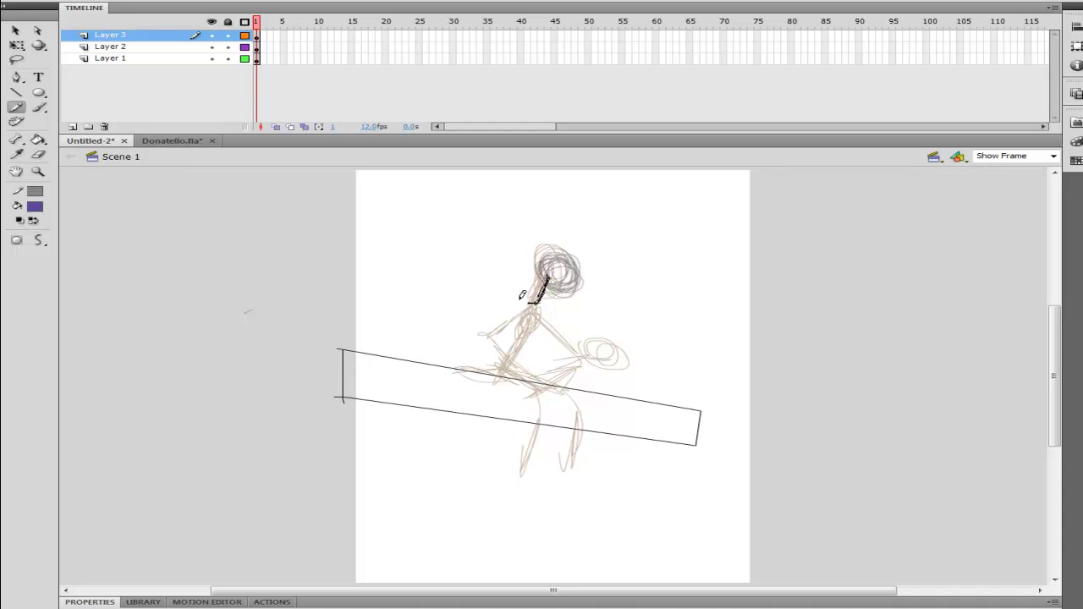
drag(493, 298, 500, 294)
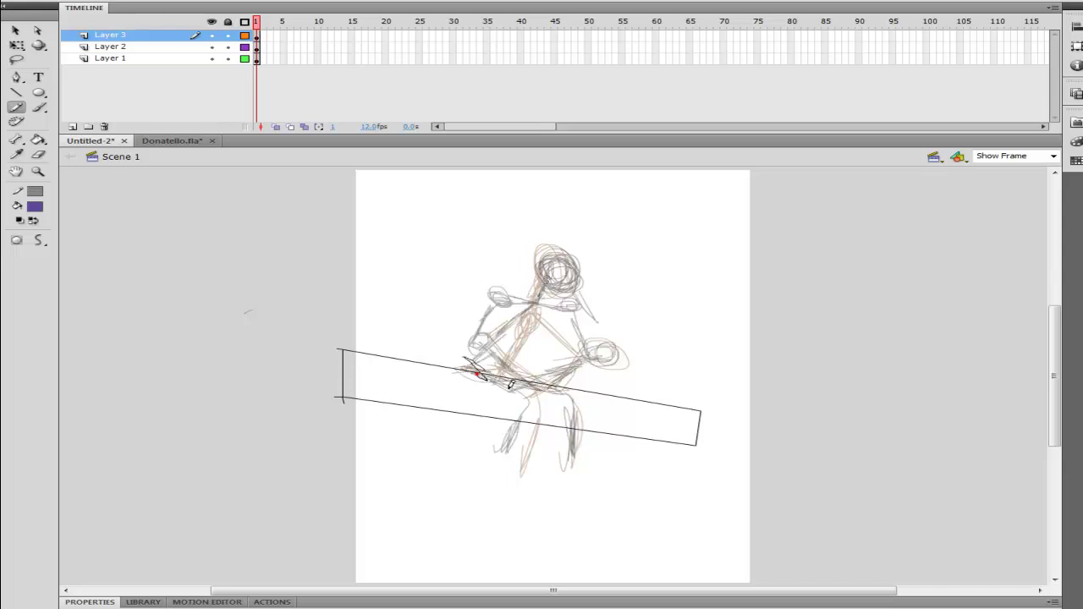
drag(511, 390, 505, 457)
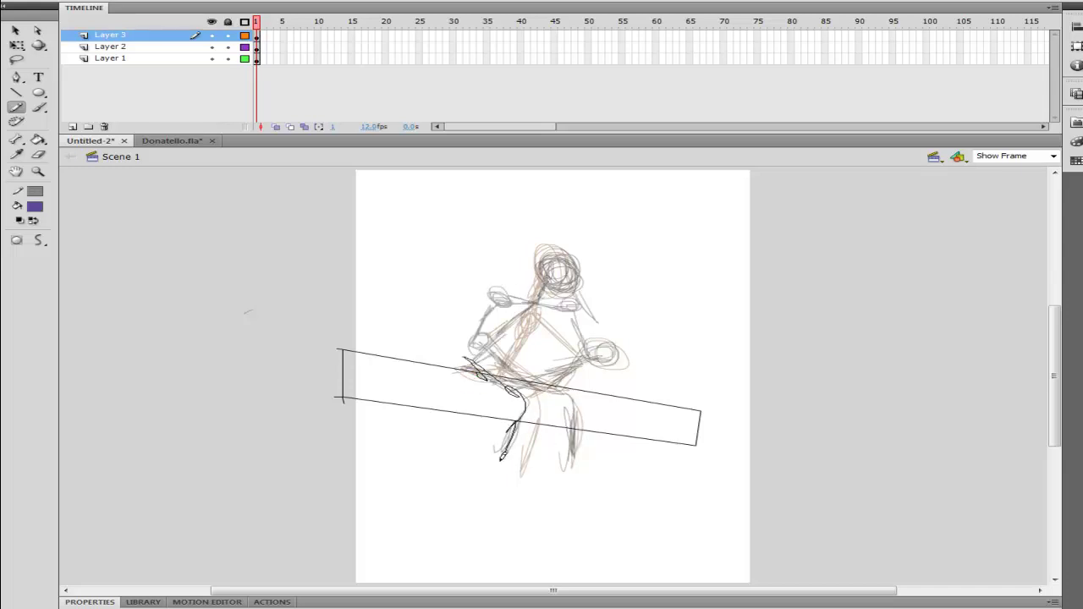
click(265, 46)
key(Delete)
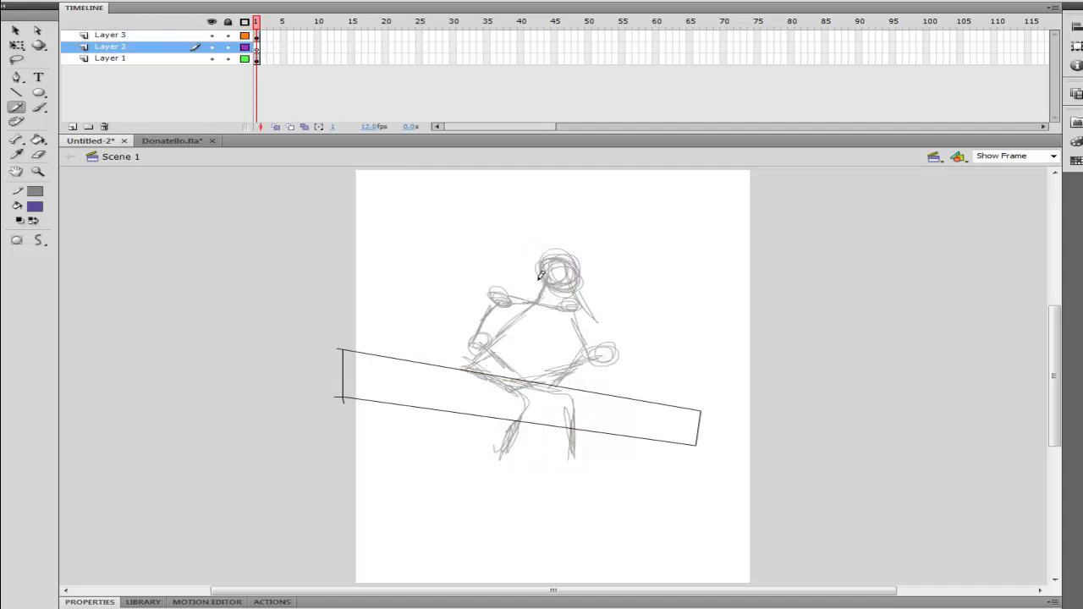
- Free-transform the small shape near the figure's shoulder
key(q)
click(588, 311)
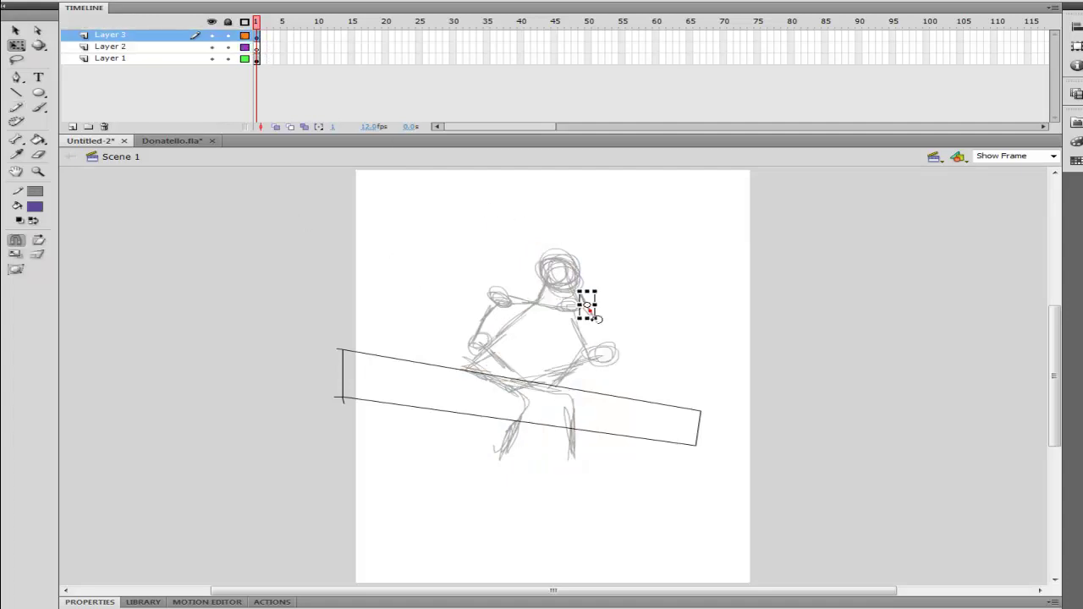
click(666, 261)
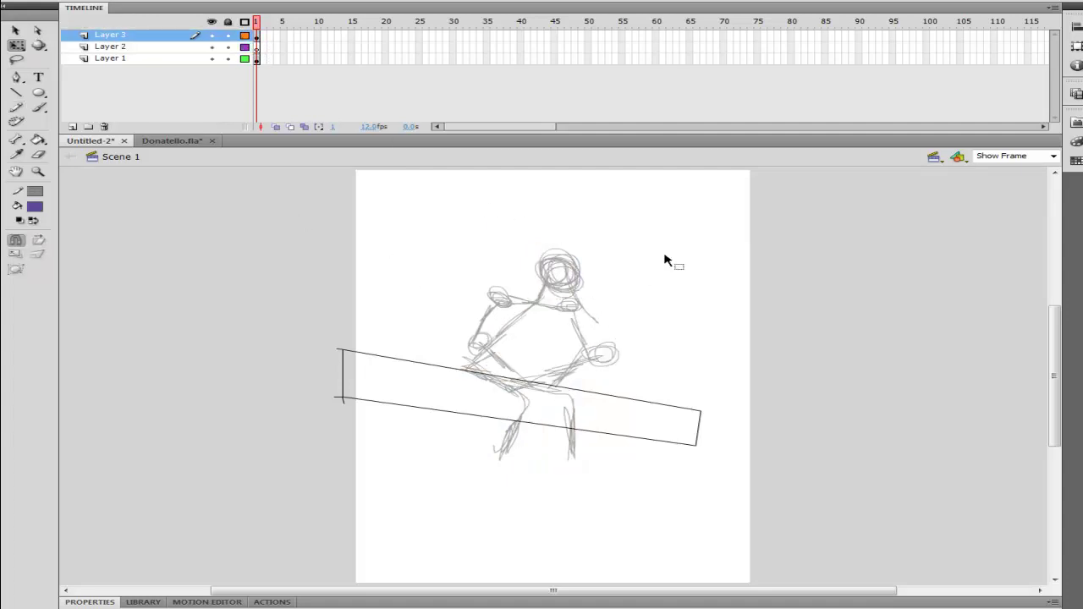
click(592, 317)
drag(589, 314, 610, 353)
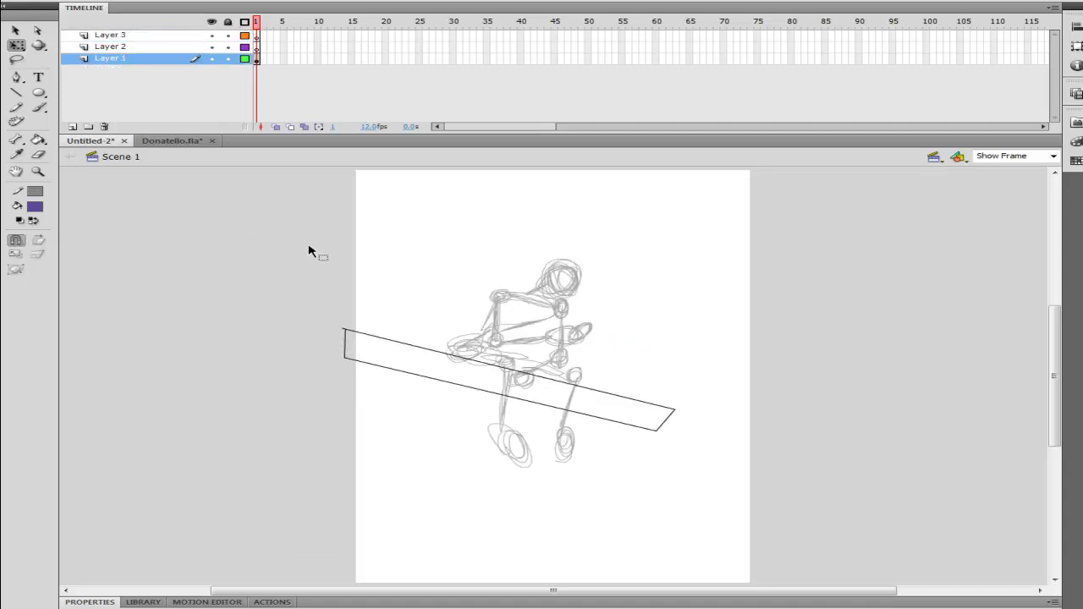
- On the top layer, set a purple fill and a fully opaque black stroke
click(491, 339)
click(37, 171)
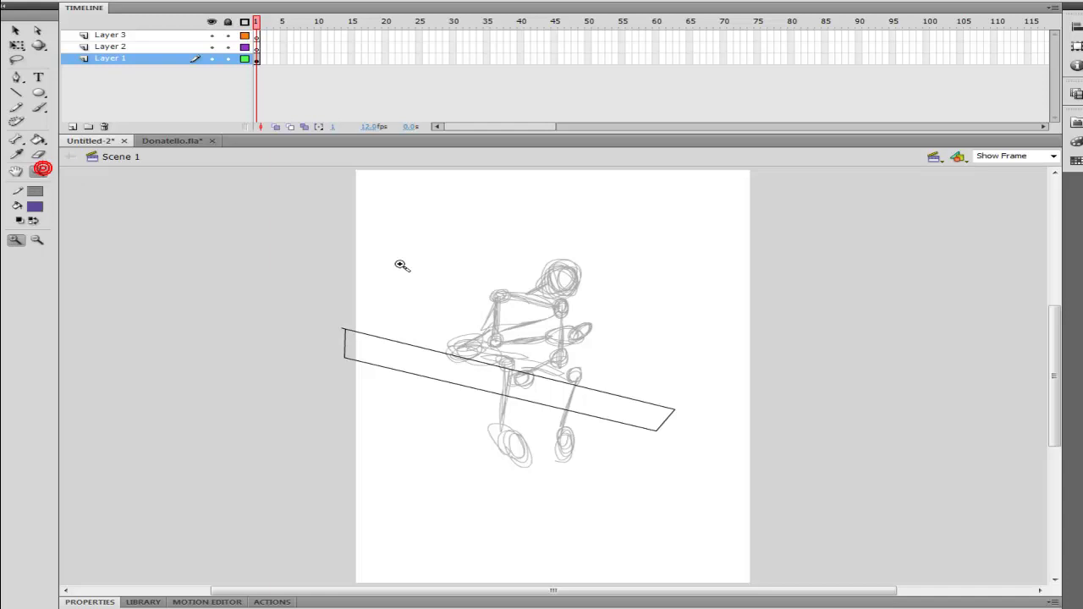
click(658, 480)
drag(628, 483, 501, 473)
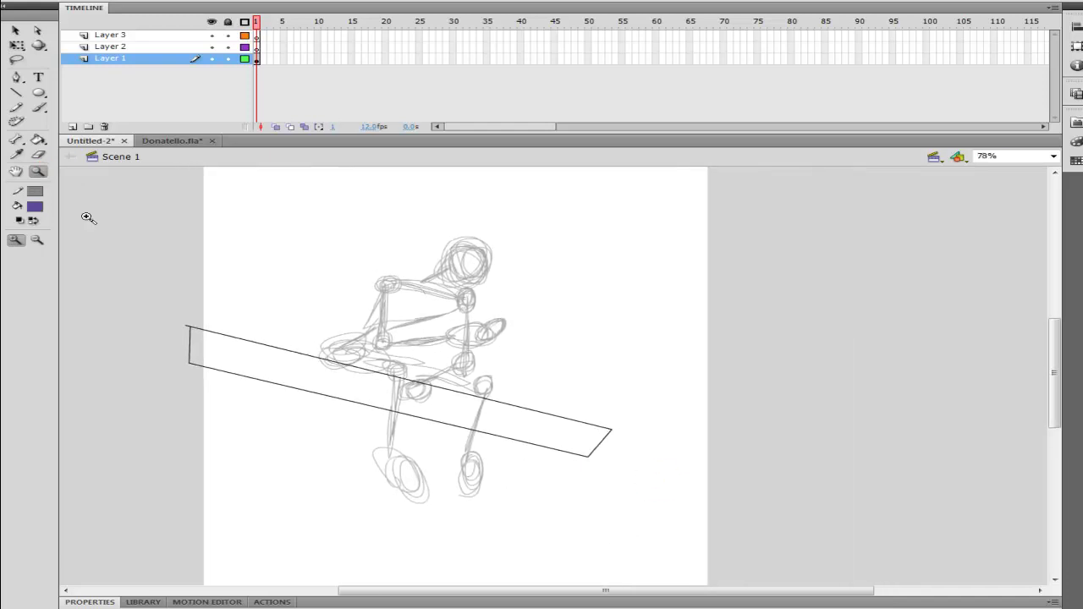
click(16, 108)
click(256, 36)
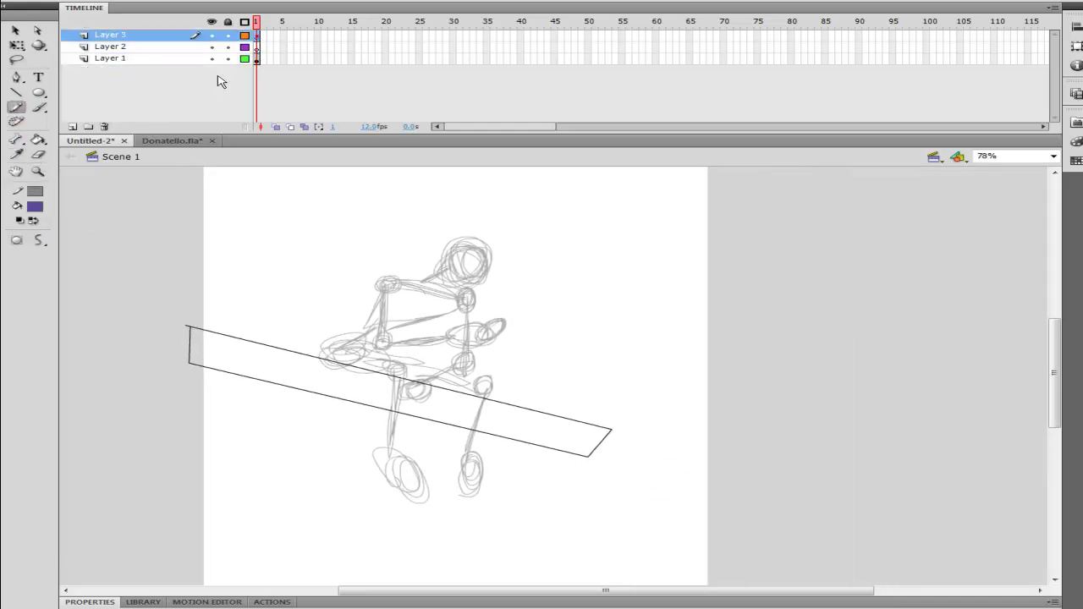
click(34, 191)
click(35, 205)
click(273, 228)
click(35, 191)
text(100)
key(Return)
- Zoom in on the figure's head and upper body, with empty space to the right
click(37, 171)
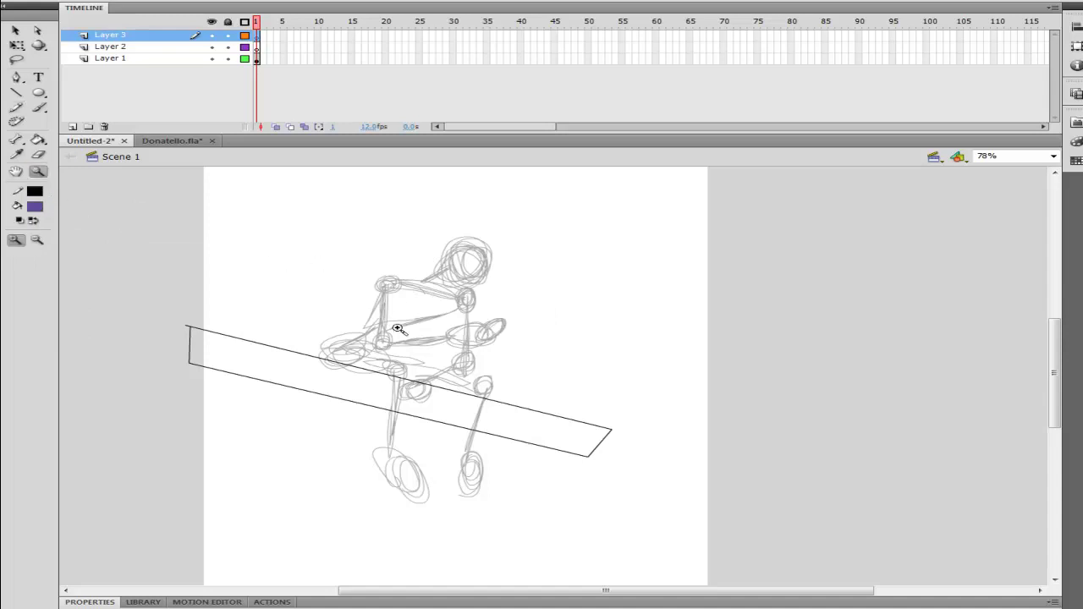
drag(420, 191, 599, 417)
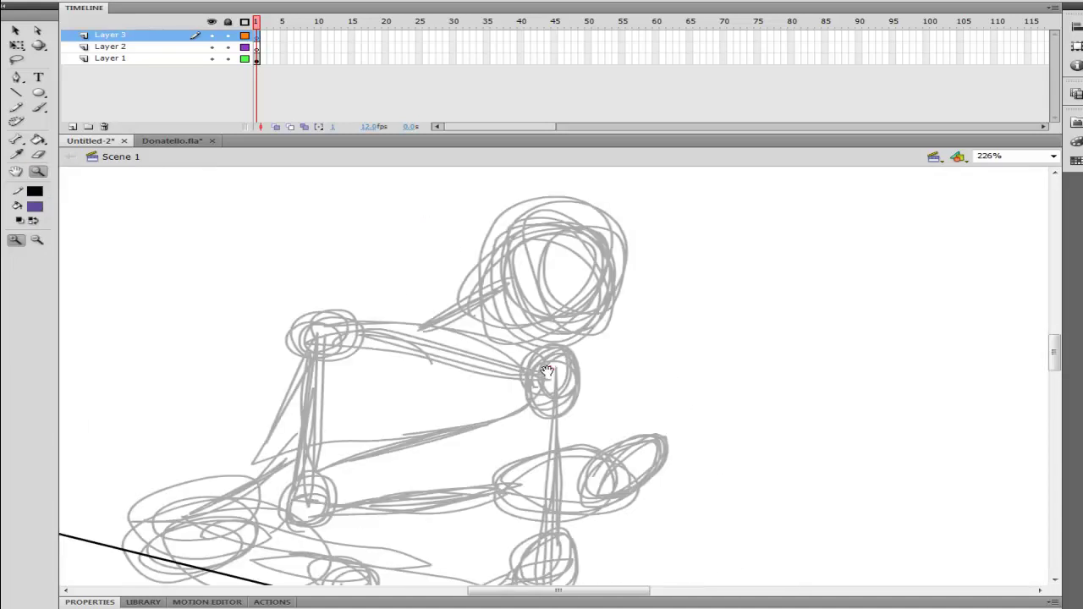
click(15, 107)
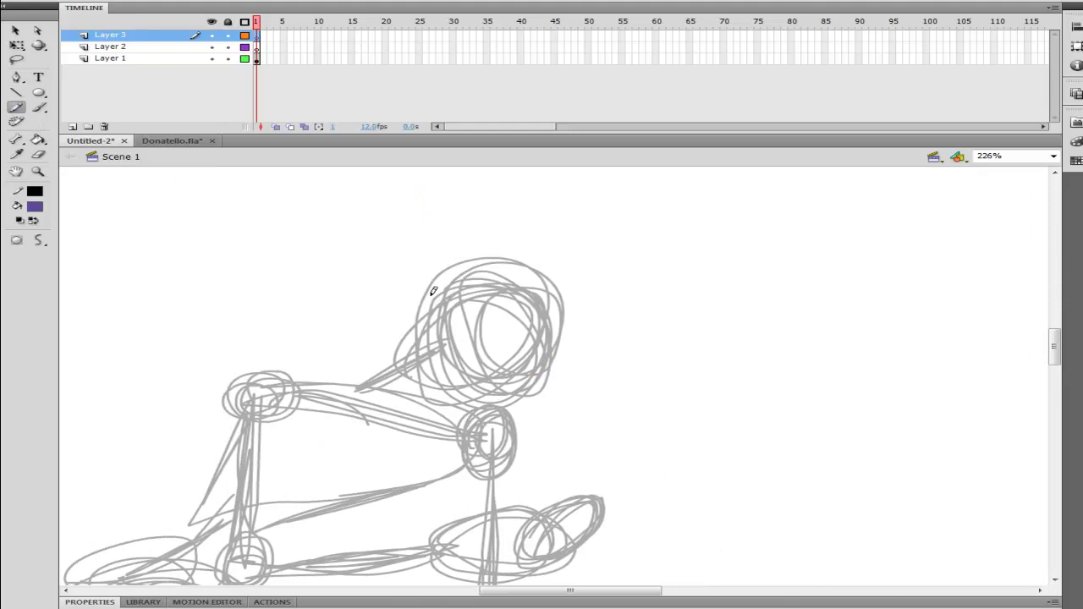
drag(776, 262, 621, 271)
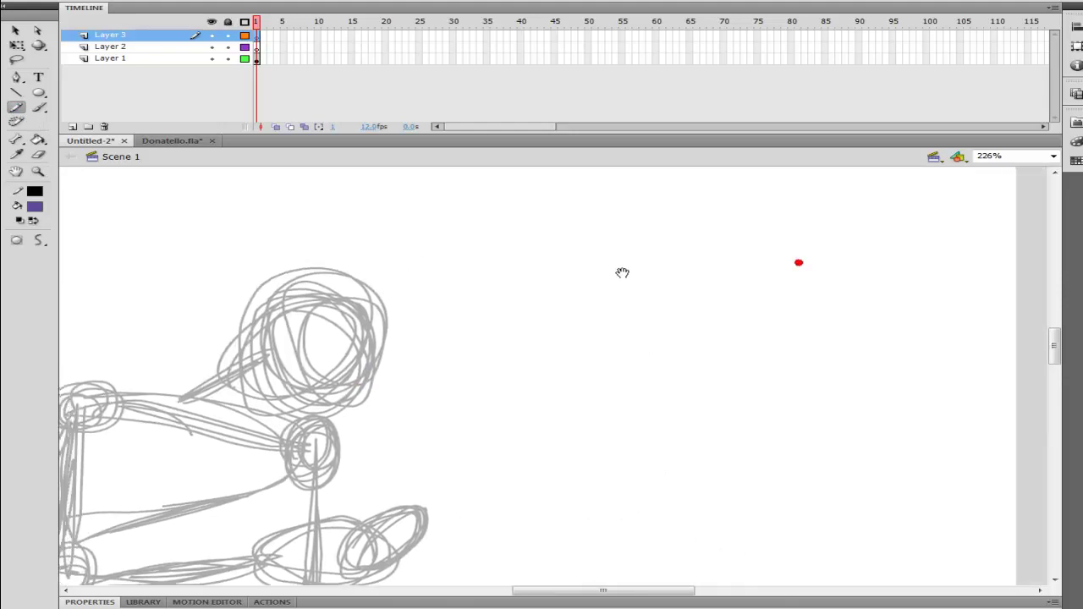
- Draw a purple-filled head oval beside the sketch and try curves off its right edge
click(38, 93)
drag(578, 225, 746, 352)
click(16, 106)
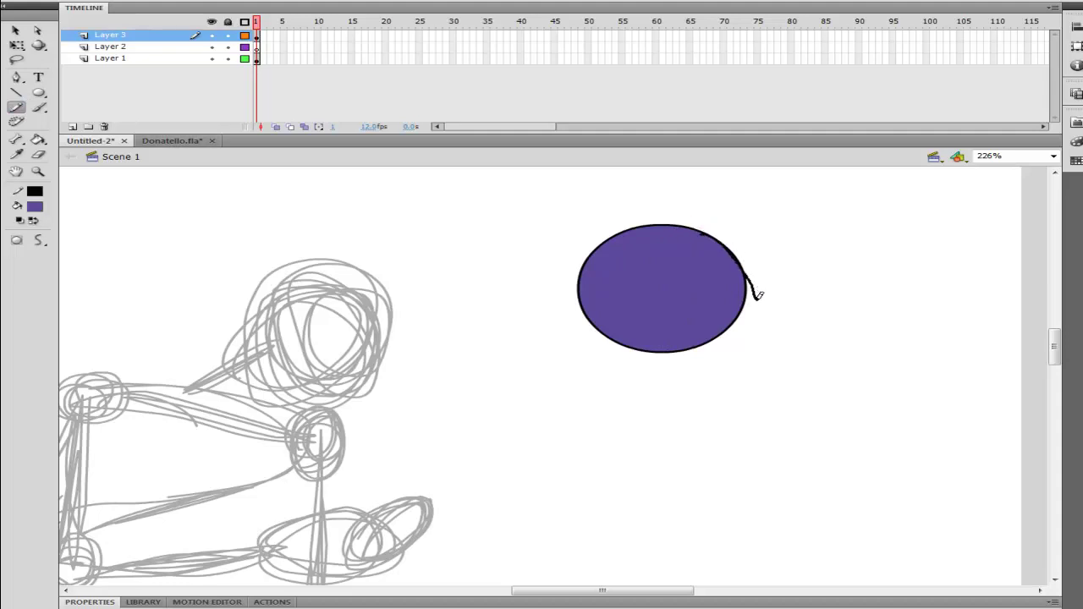
drag(739, 256, 737, 296)
key(ctrl+z)
drag(726, 243, 770, 298)
key(ctrl+z)
mouse_move(725, 243)
mouse_down()
mouse_move(722, 322)
mouse_move(665, 324)
mouse_up()
key(ctrl+z)
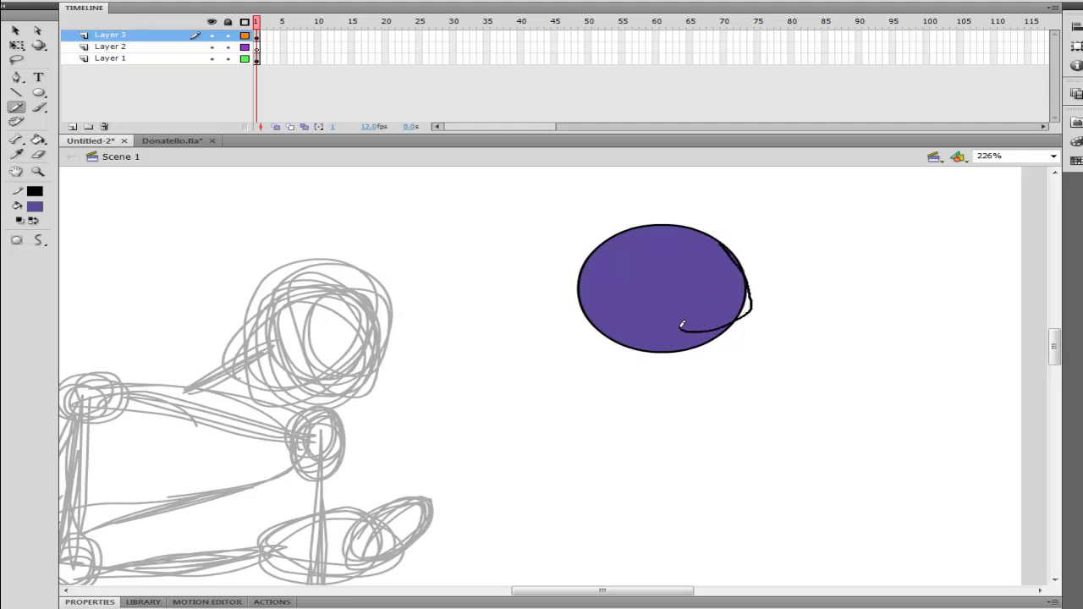
- Add the bulging right-side curve, push out the oval's left edge, and select the purple fill
mouse_move(648, 313)
mouse_down()
mouse_move(624, 317)
mouse_move(658, 310)
mouse_up()
key(ctrl+z)
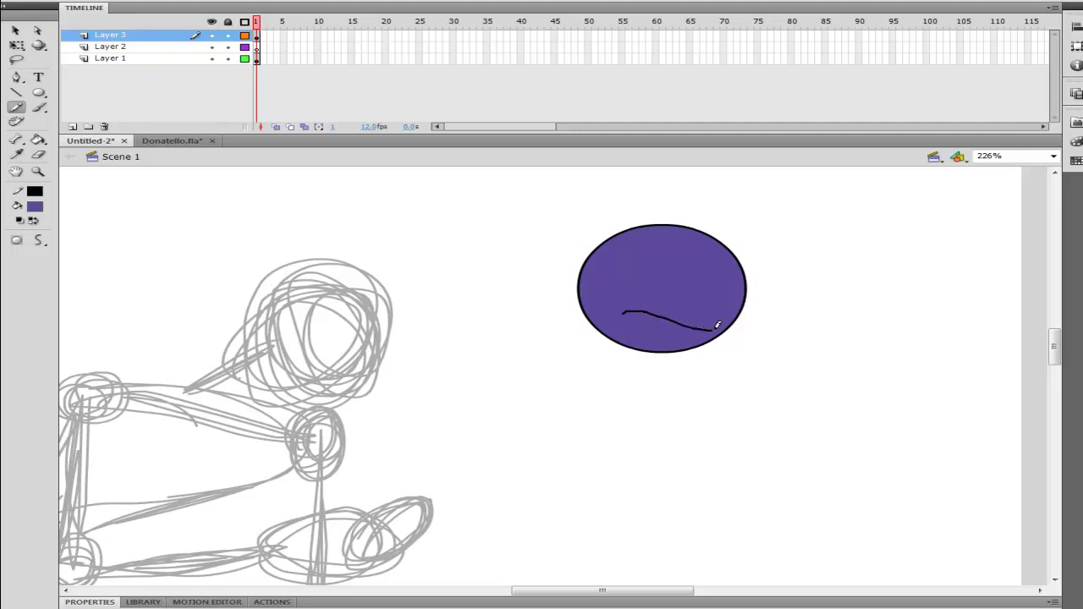
drag(743, 258, 744, 260)
click(16, 30)
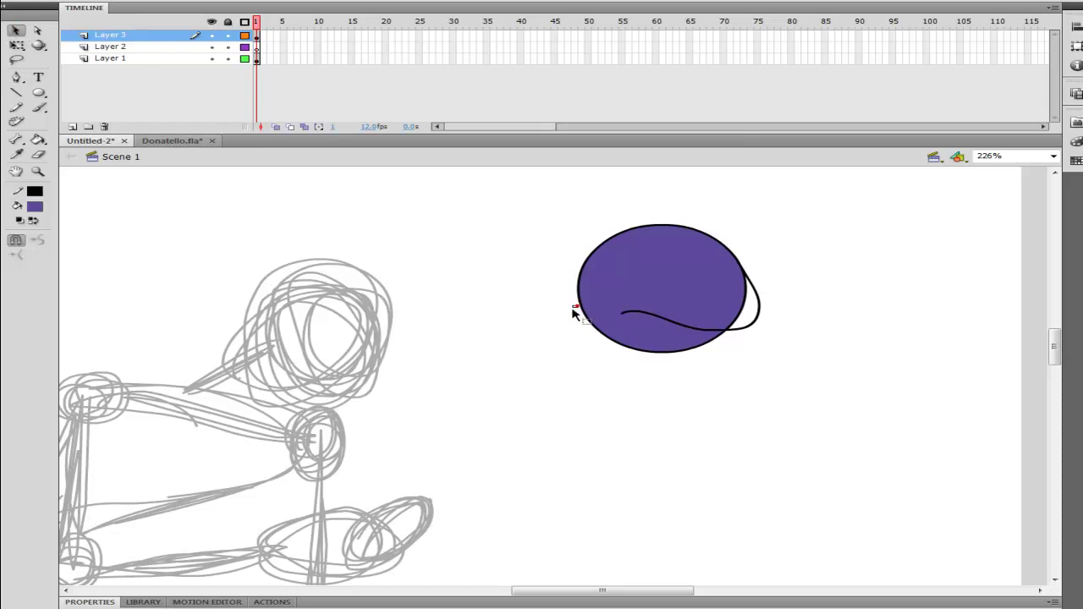
drag(575, 306, 568, 297)
click(607, 294)
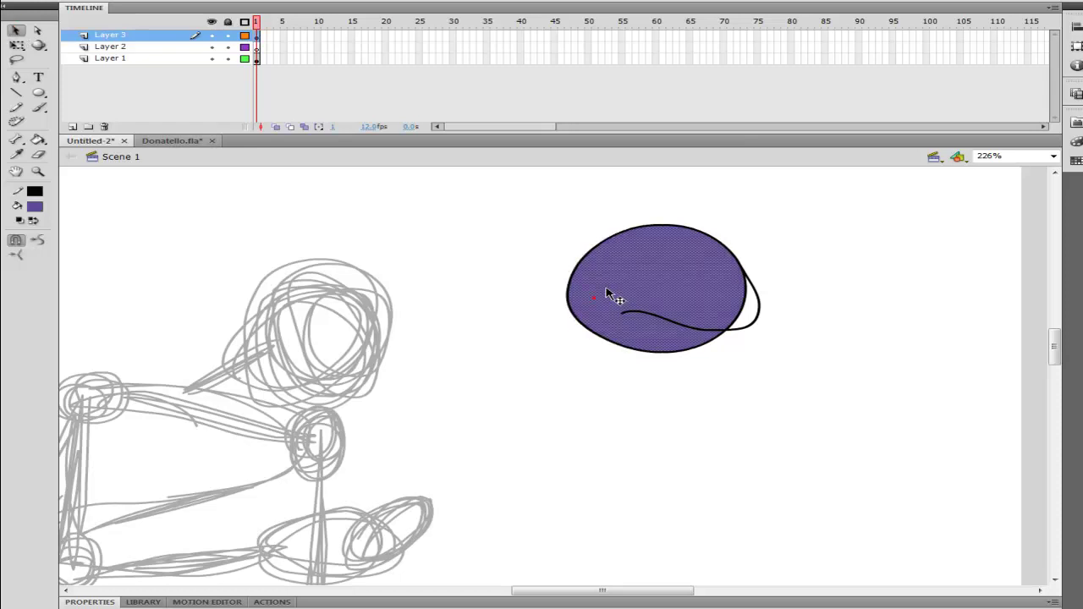
- Delete the purple fill and merge the leftover right edge into the bulge
key(Delete)
click(743, 311)
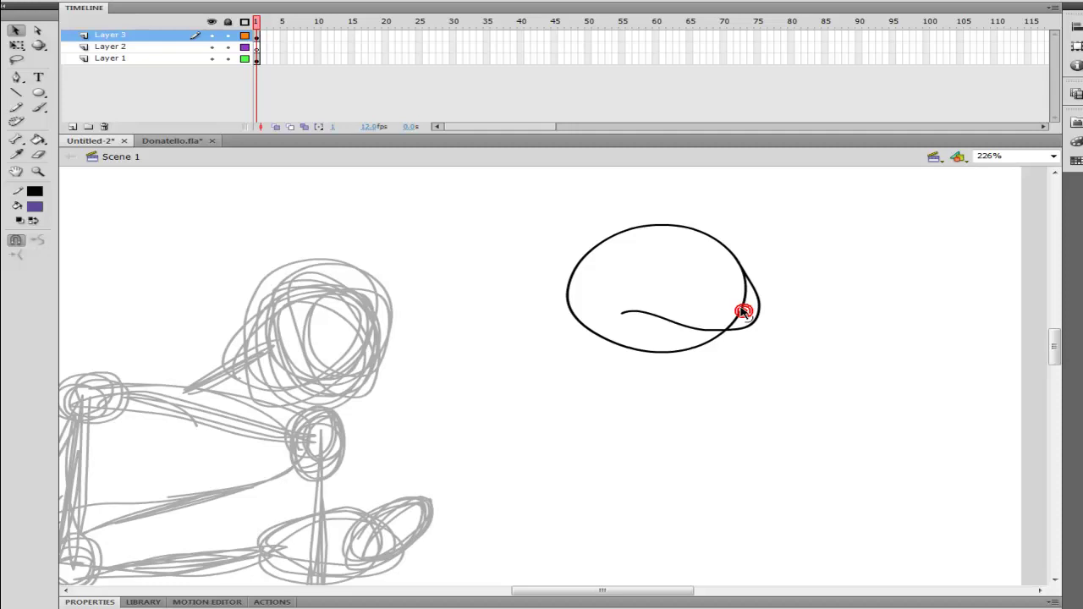
drag(743, 312, 741, 308)
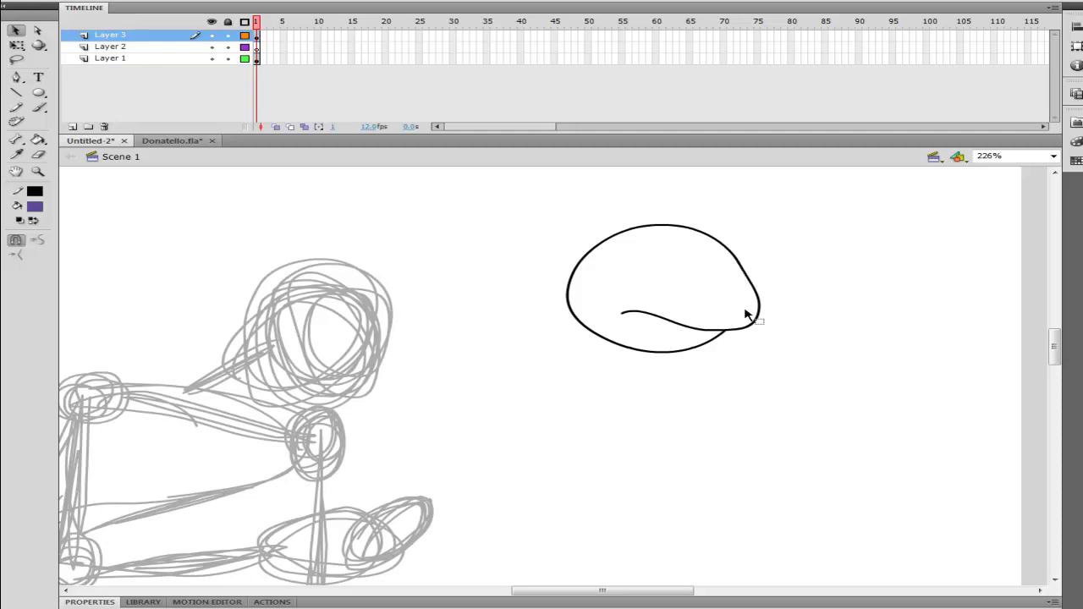
click(17, 110)
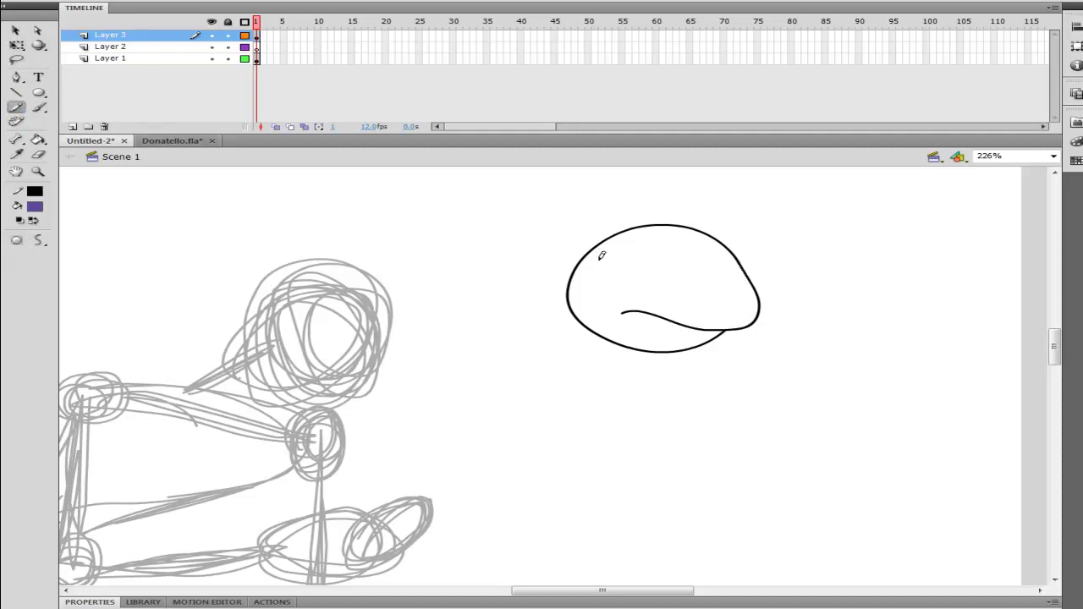
- Draw the mask band's upper edge across the head, redrawing it several times
drag(601, 256, 658, 242)
key(ctrl+z)
mouse_move(595, 259)
mouse_down()
mouse_move(649, 244)
mouse_move(702, 265)
mouse_up()
key(ctrl+z)
mouse_move(606, 257)
mouse_down()
mouse_move(683, 254)
mouse_move(740, 285)
mouse_up()
key(ctrl+z)
drag(593, 252, 677, 245)
key(ctrl+z)
mouse_move(585, 254)
mouse_down()
mouse_move(701, 246)
mouse_move(693, 261)
mouse_up()
key(ctrl+z)
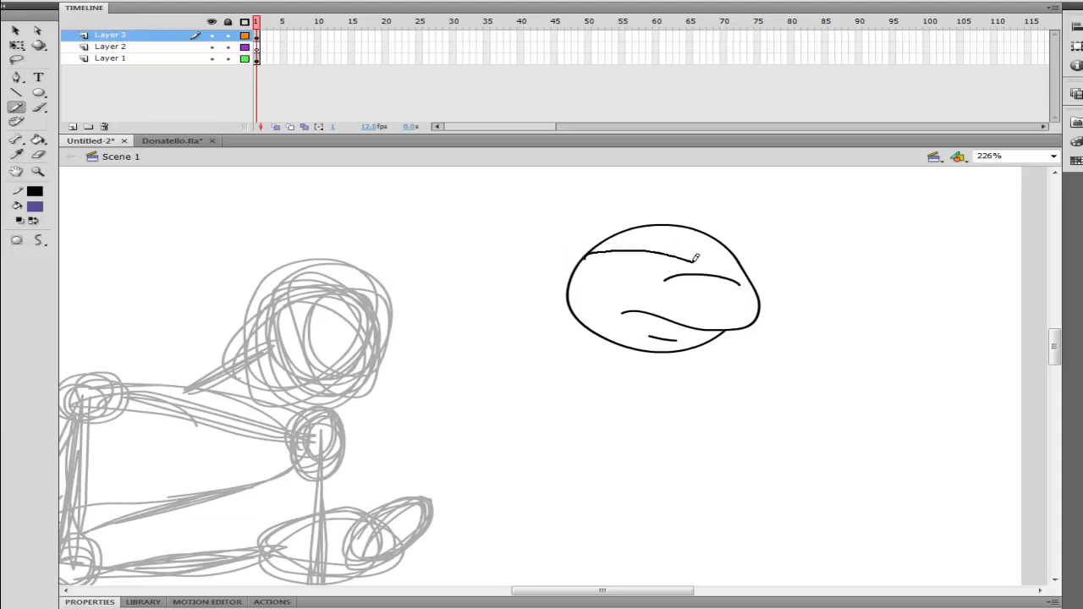
key(ctrl+z)
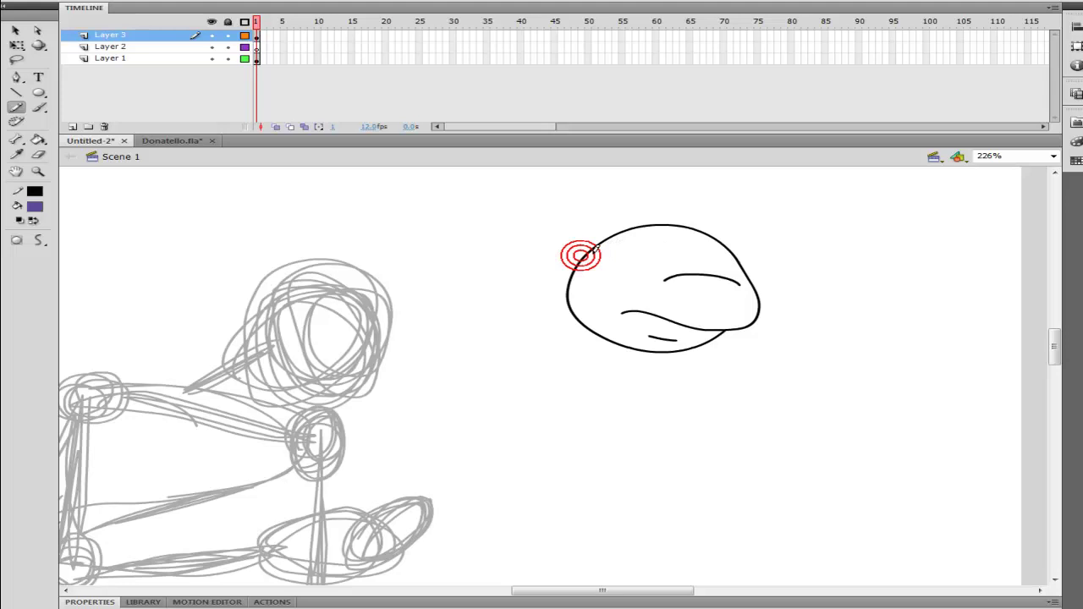
drag(582, 253, 685, 251)
key(ctrl+z)
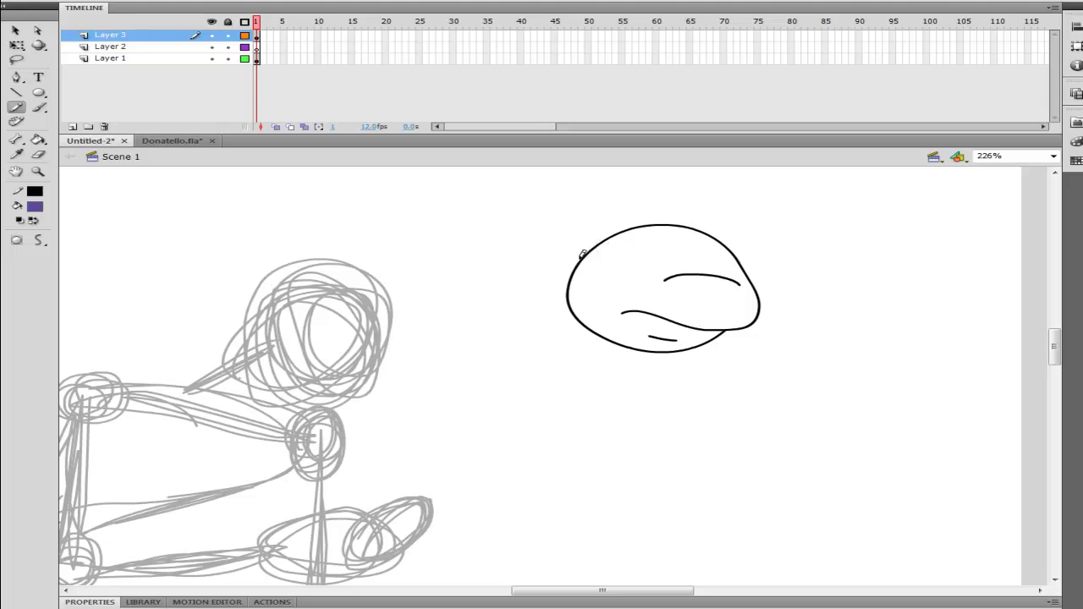
mouse_move(581, 251)
mouse_down()
mouse_move(670, 244)
mouse_move(717, 256)
mouse_up()
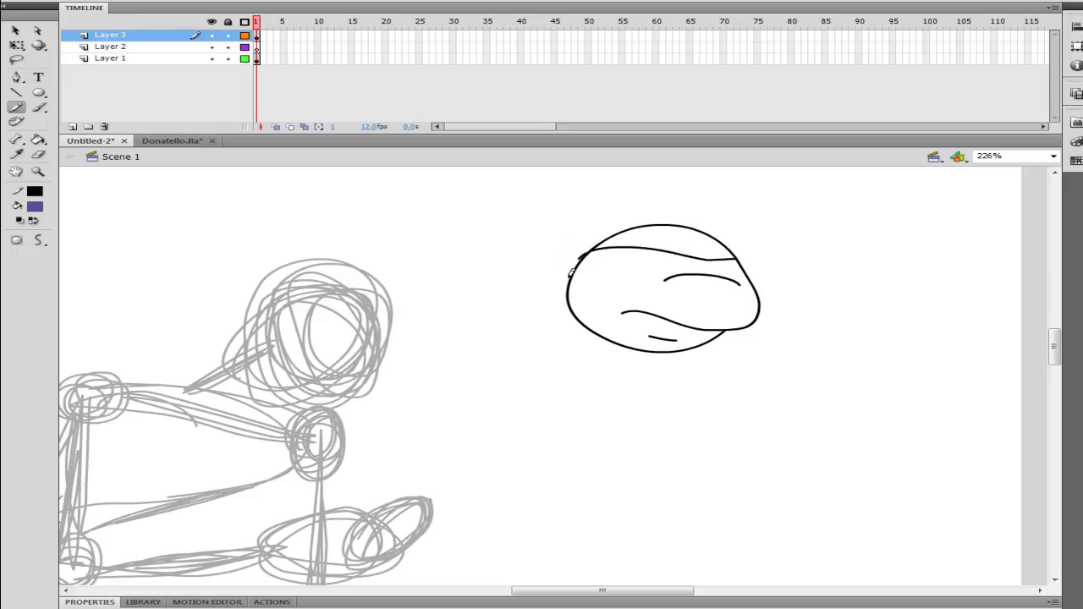
- Draw the mask band's lower edge across the head
click(572, 277)
mouse_move(579, 266)
mouse_down()
mouse_move(623, 280)
mouse_move(682, 277)
mouse_up()
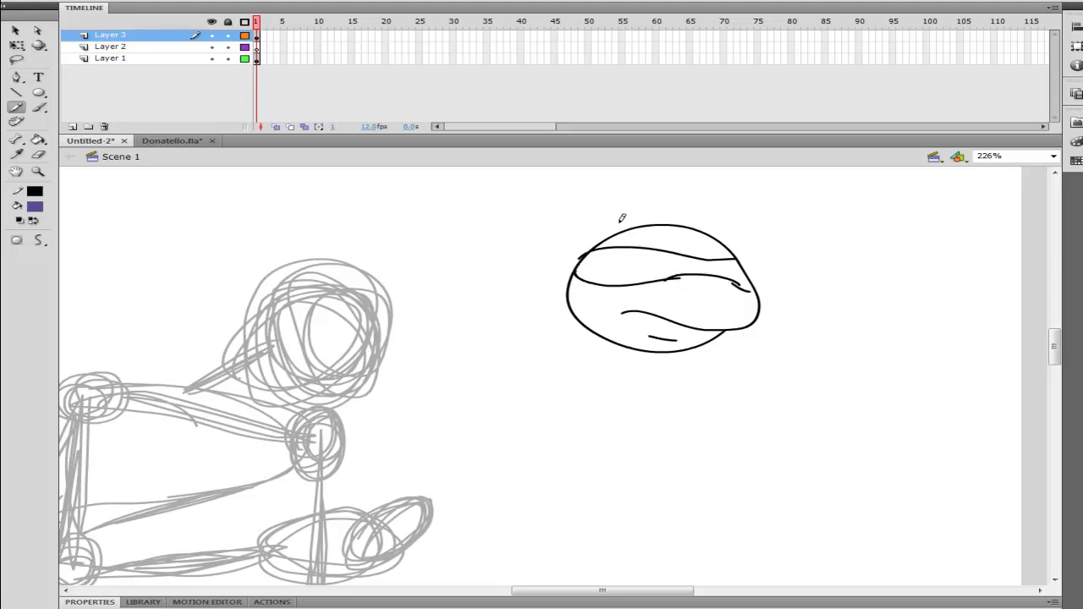
click(18, 28)
- Select the head and band strokes and move them onto the sketch's head
drag(584, 199, 770, 274)
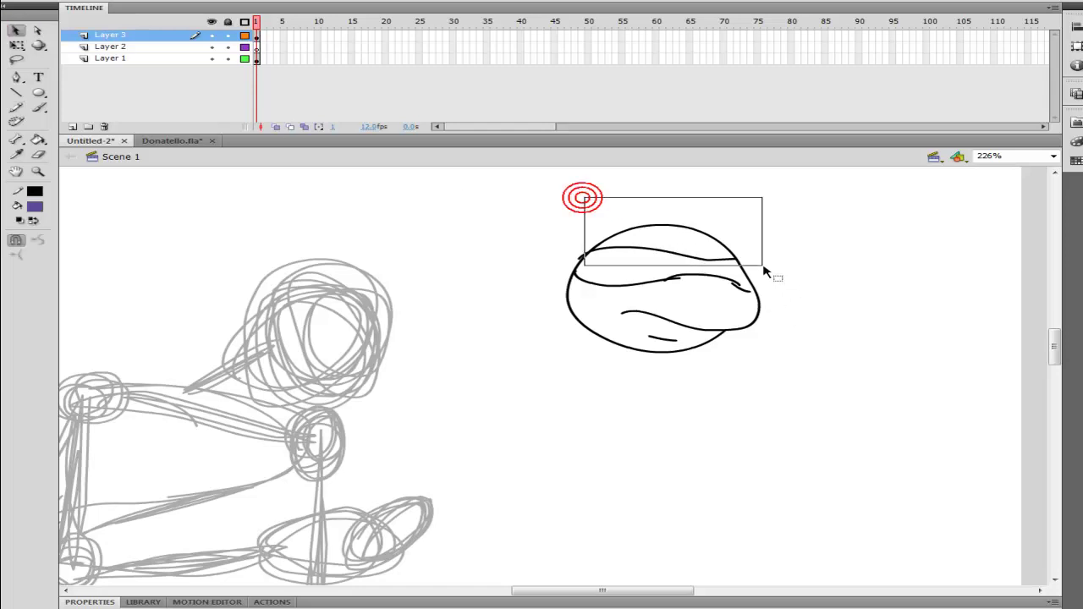
drag(430, 452, 619, 351)
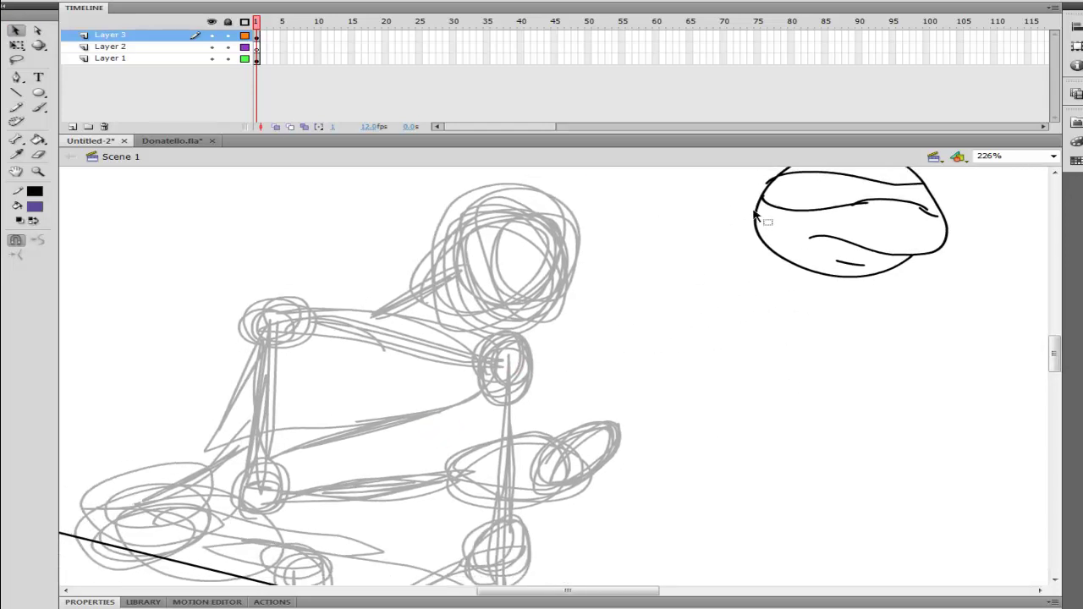
shift+click(760, 214)
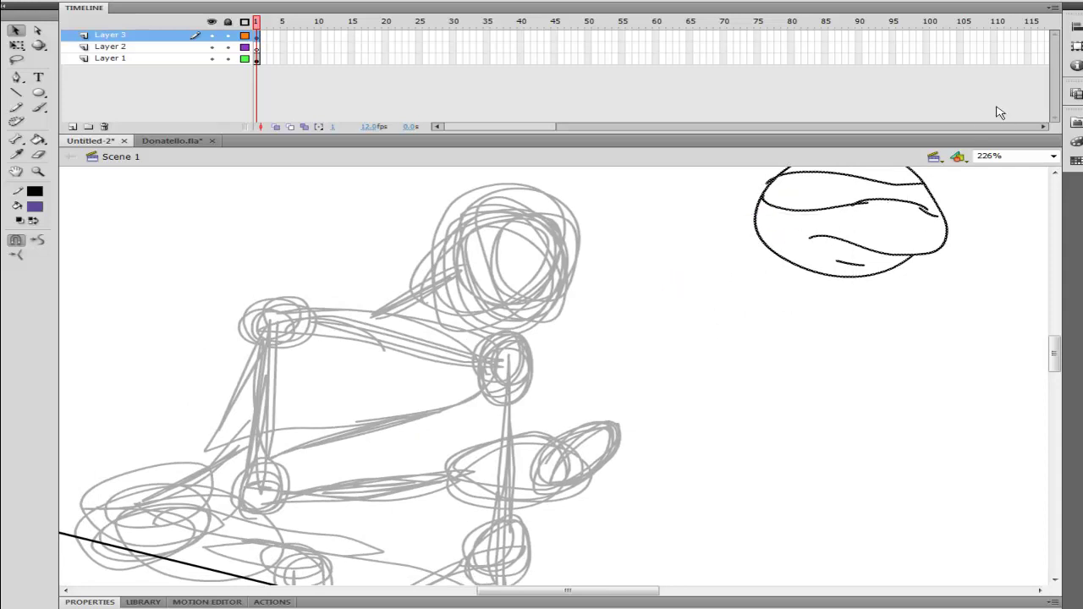
key(Left)
key(Left)
key(Left)
key(shift+Left)
key(shift+Left)
key(shift+Left)
key(shift+Left)
key(shift+Left)
key(shift+Left)
key(shift+Left)
key(shift+Left)
key(shift+Left)
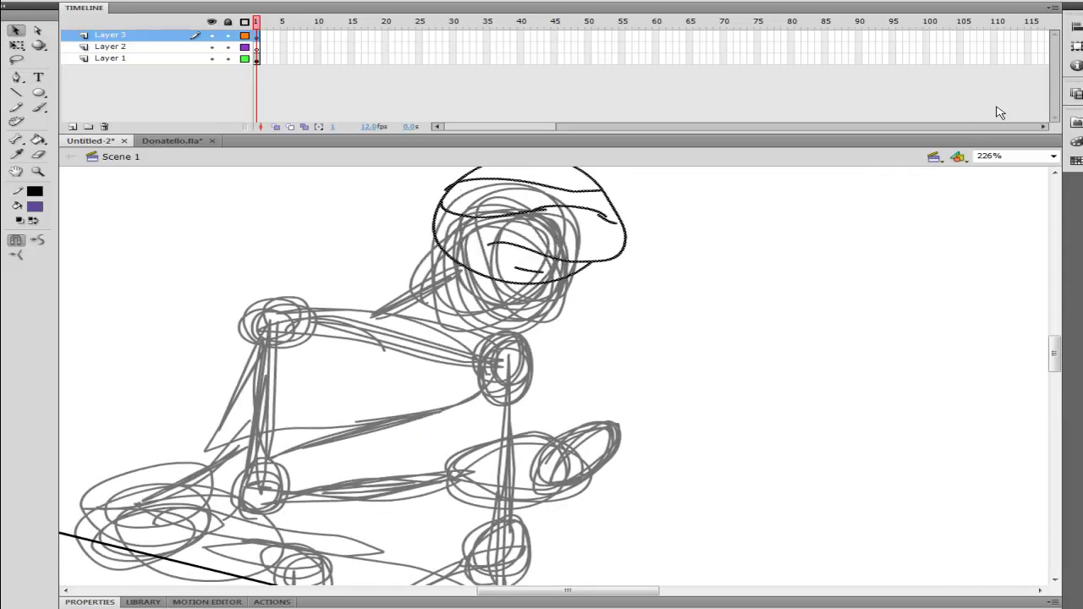
key(shift+Down)
key(shift+Down)
key(shift+Left)
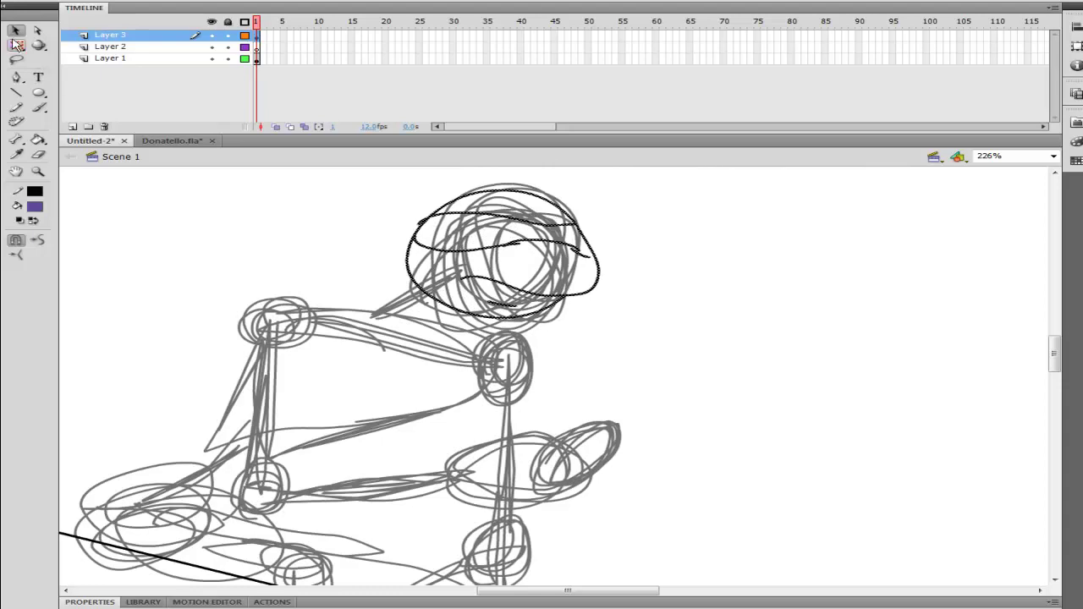
- Tilt the inked head slightly clockwise with Free Transform
click(16, 44)
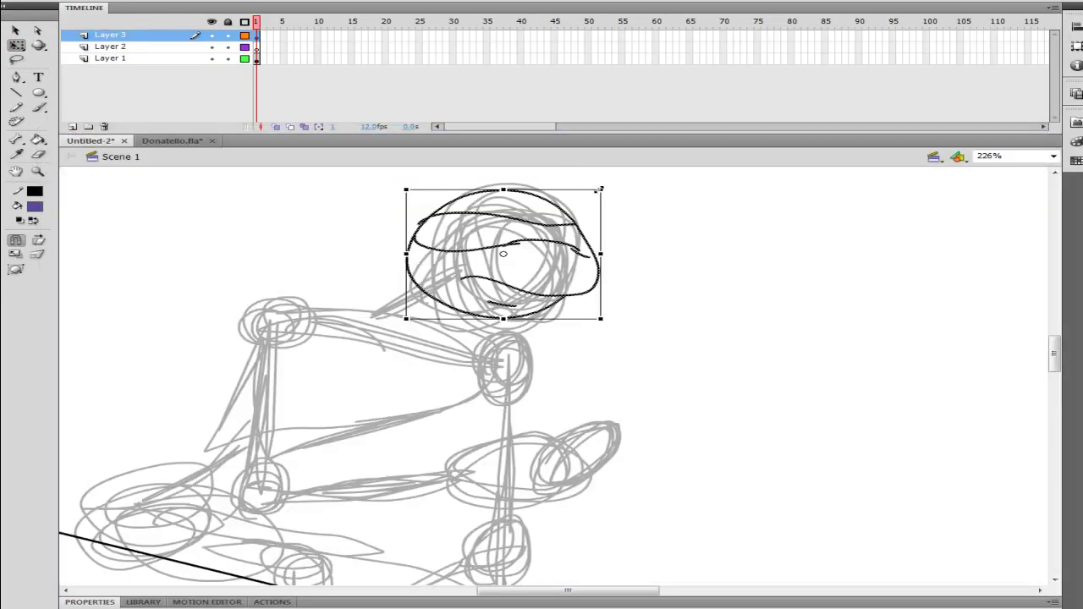
drag(614, 186, 618, 188)
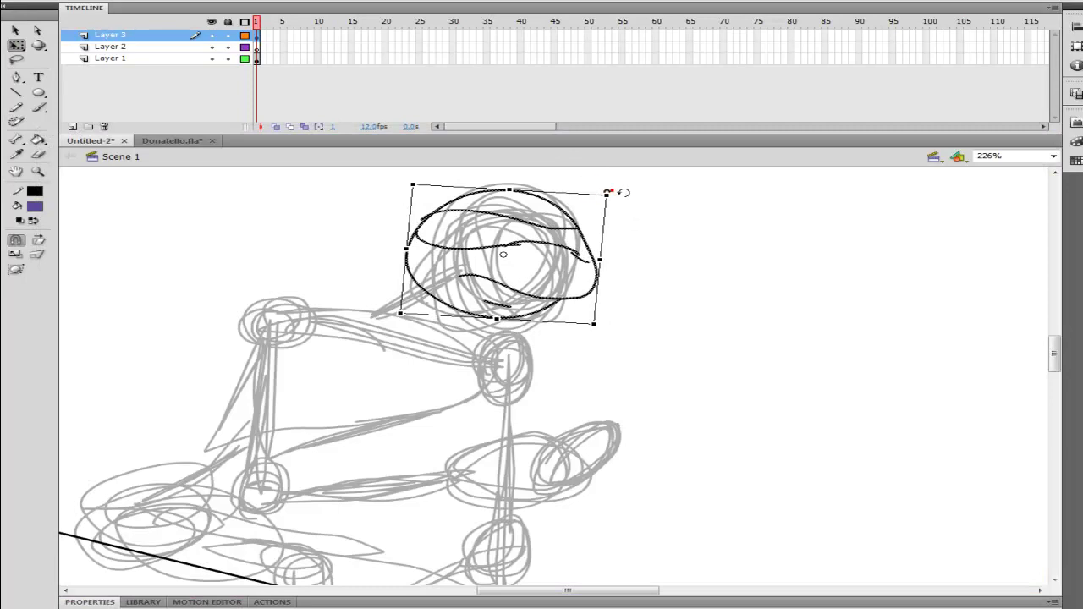
click(18, 110)
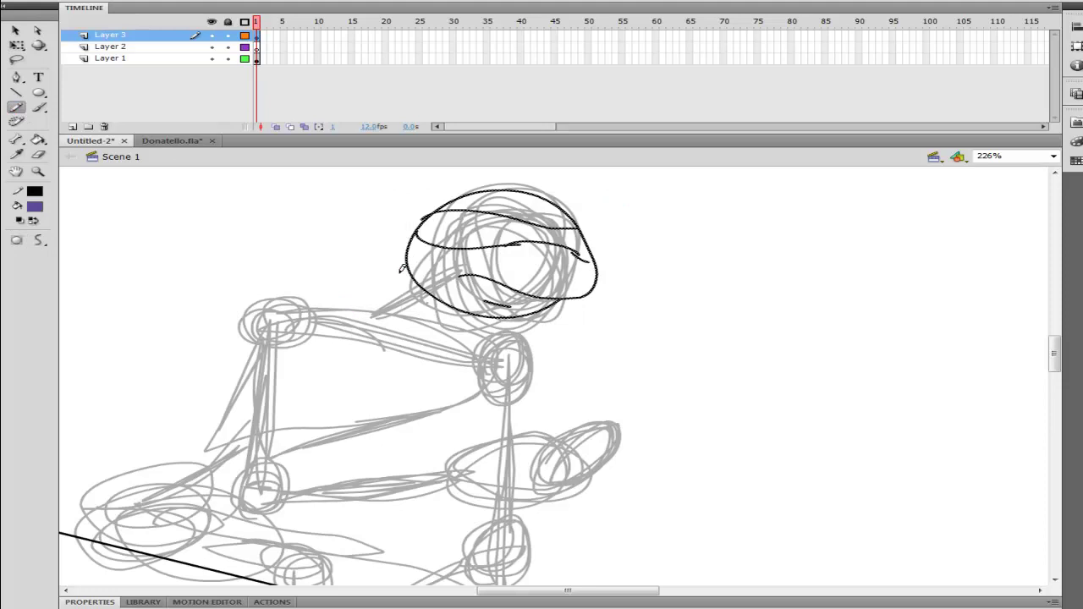
- Ink the neck, shoulder top, outer arm and forearm contours
drag(405, 265, 371, 298)
mouse_move(476, 306)
mouse_down()
mouse_move(408, 326)
mouse_move(446, 346)
mouse_move(466, 294)
mouse_move(362, 268)
mouse_move(305, 311)
mouse_up()
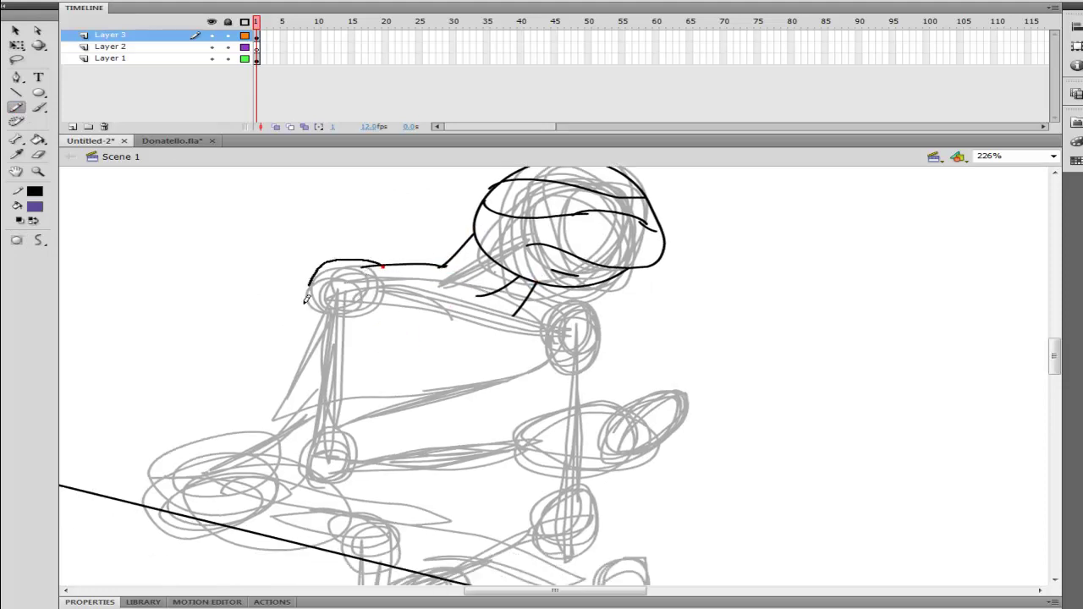
drag(400, 293, 369, 337)
mouse_move(303, 309)
mouse_down()
mouse_move(297, 443)
mouse_move(310, 463)
mouse_up()
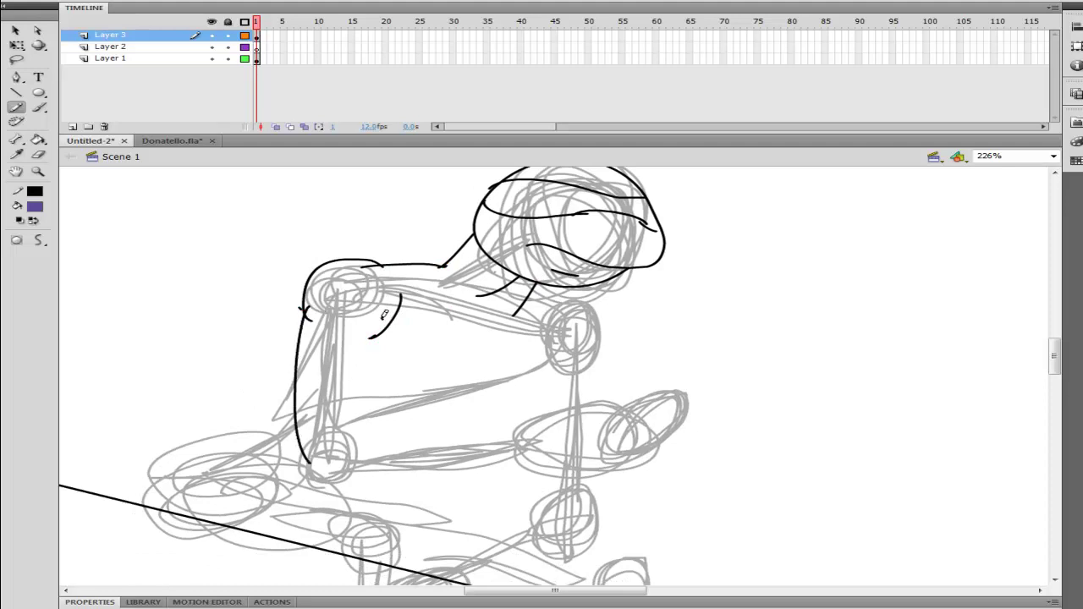
drag(298, 307, 293, 495)
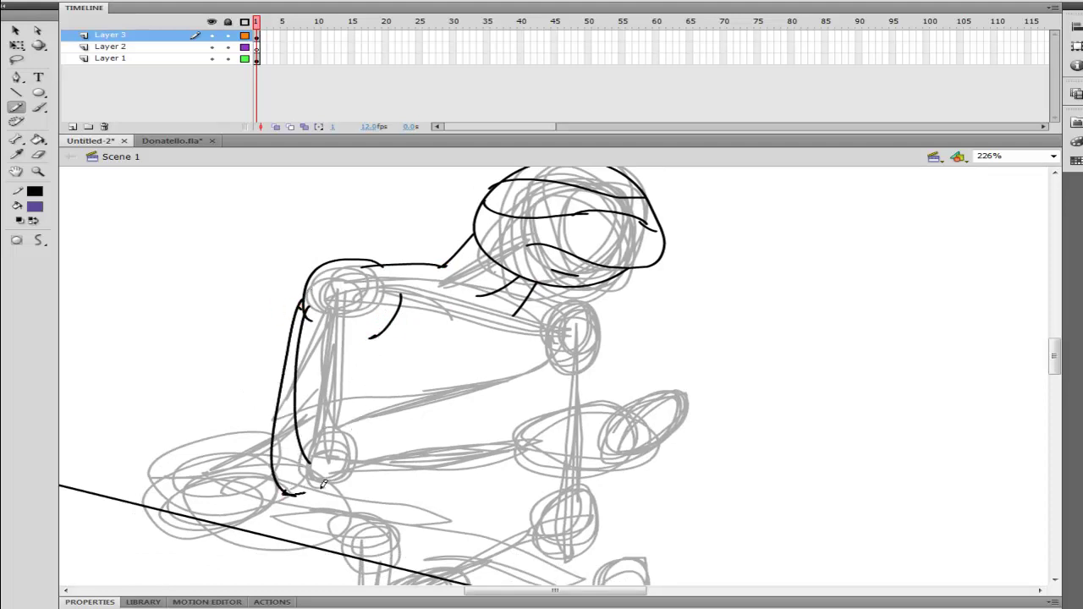
drag(286, 493, 476, 467)
key(ctrl+z)
drag(332, 450, 516, 437)
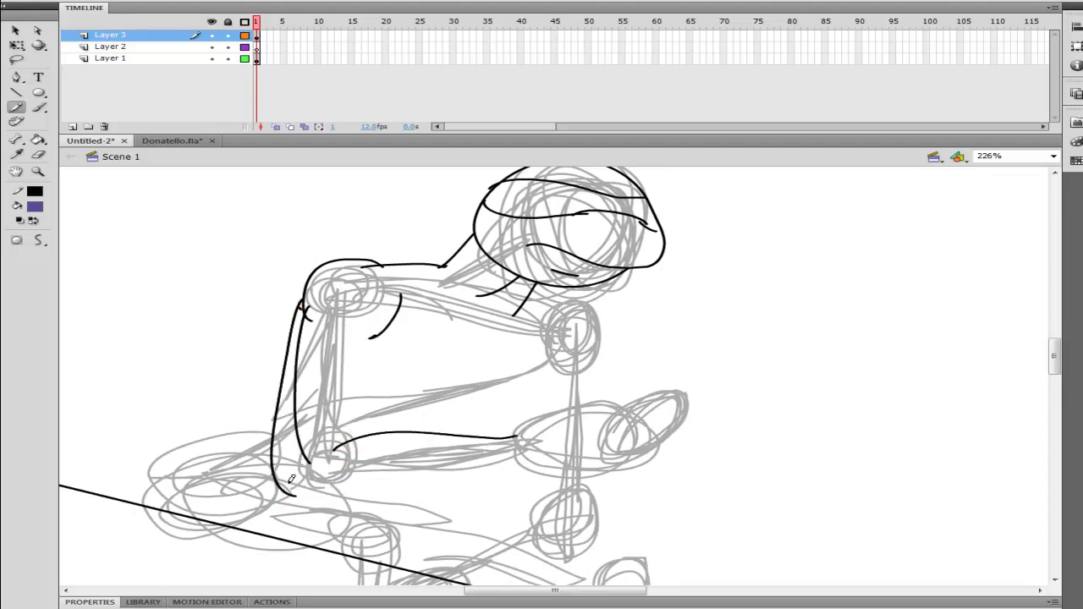
drag(286, 483, 500, 476)
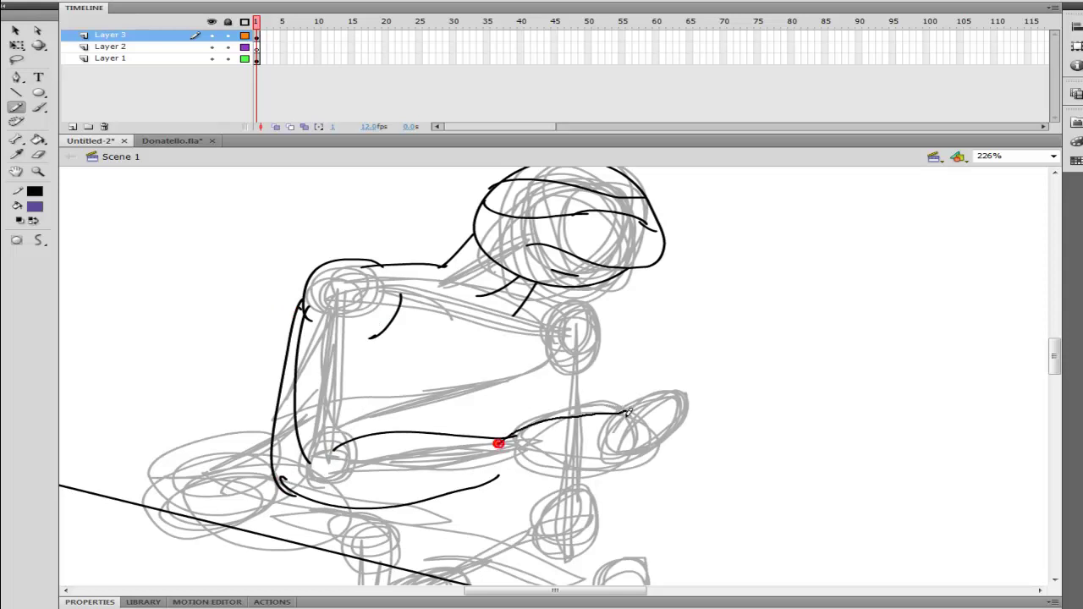
- Ink the resting hand's outline and the right side of the neck and shoulder
drag(628, 412, 630, 412)
drag(631, 407, 592, 448)
key(ctrl+z)
mouse_move(630, 407)
mouse_down()
mouse_move(610, 449)
mouse_move(631, 463)
mouse_move(593, 491)
mouse_move(483, 491)
mouse_move(630, 485)
mouse_up()
key(ctrl+z)
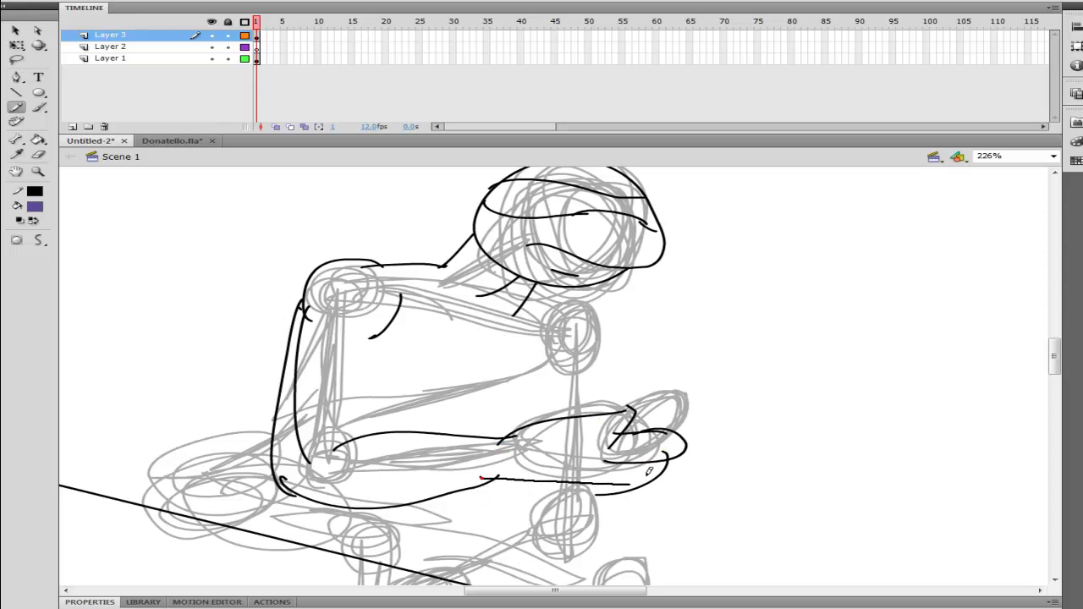
drag(621, 412, 687, 424)
mouse_move(532, 286)
mouse_down()
mouse_move(601, 334)
mouse_move(614, 392)
mouse_move(569, 432)
mouse_up()
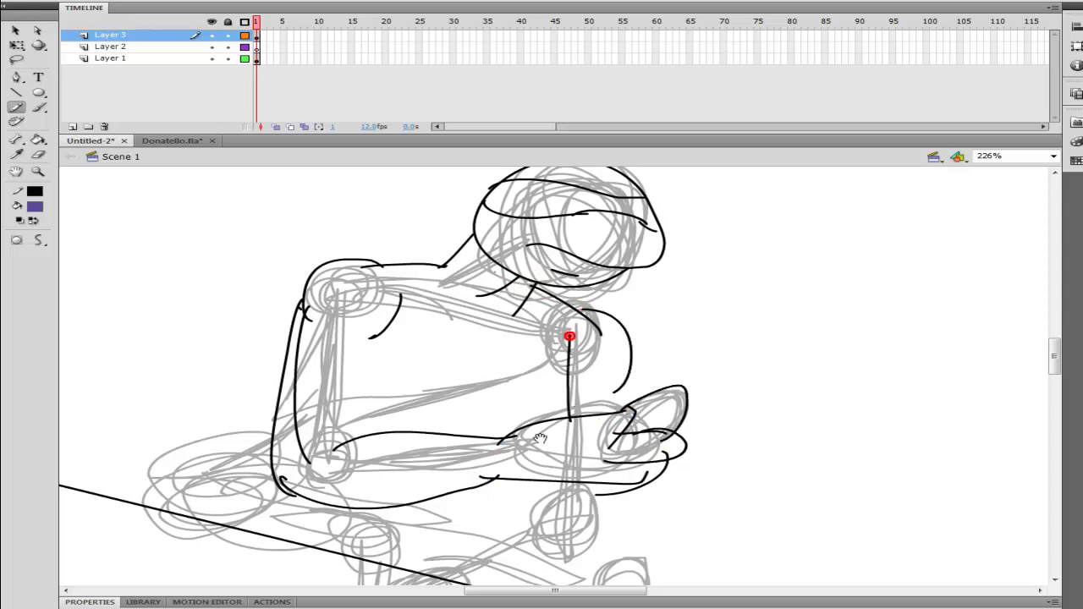
scroll(541, 440, down, 5)
mouse_move(552, 345)
mouse_down()
mouse_move(540, 379)
mouse_move(400, 461)
mouse_up()
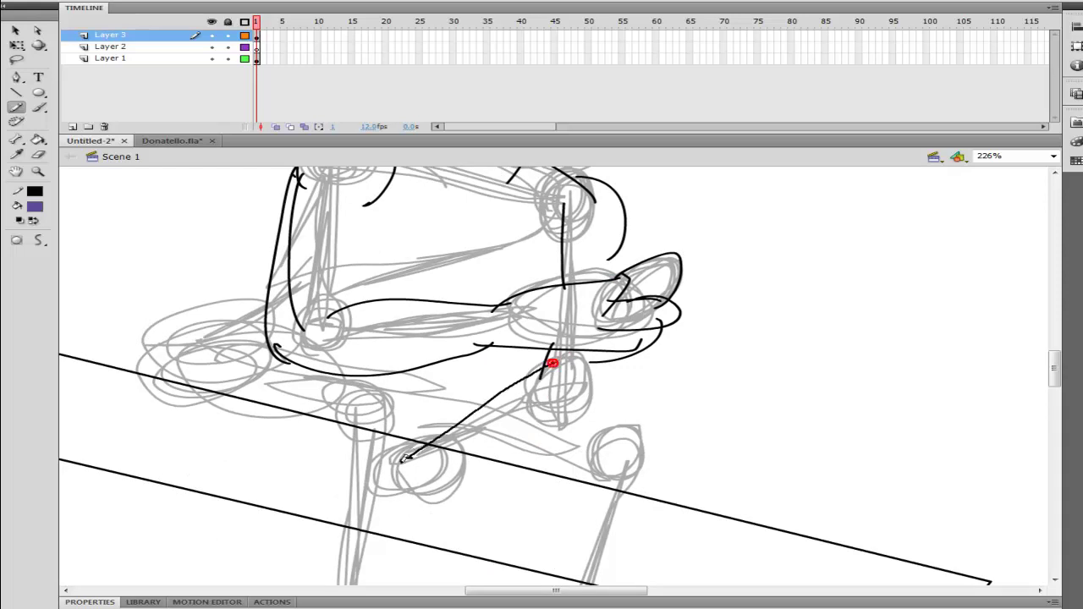
- Ink the forearm reaching down to the hand hanging over the ledge
key(ctrl+z)
drag(544, 365, 410, 516)
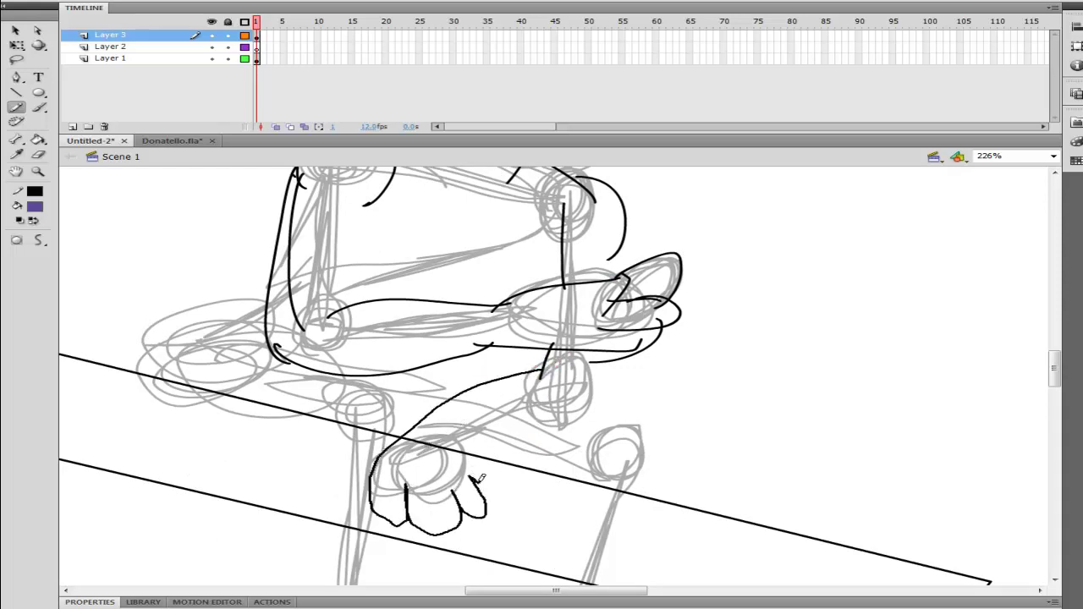
mouse_move(486, 439)
mouse_down()
mouse_move(597, 356)
mouse_move(478, 461)
mouse_move(547, 495)
mouse_up()
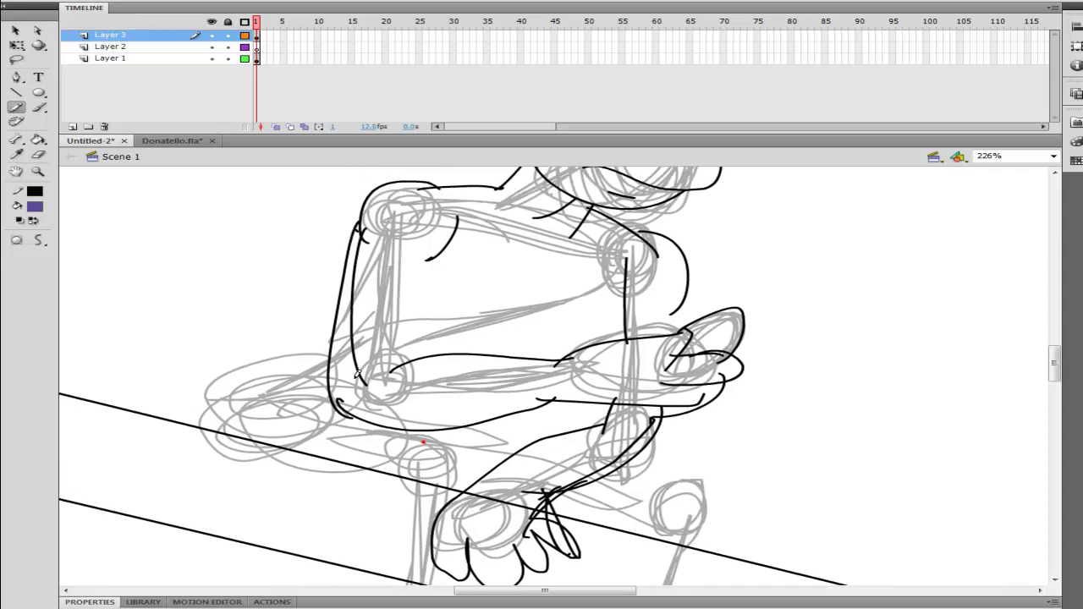
drag(355, 269, 265, 370)
mouse_move(325, 320)
mouse_down()
mouse_move(230, 413)
mouse_move(337, 483)
mouse_move(407, 499)
mouse_up()
drag(469, 423, 500, 504)
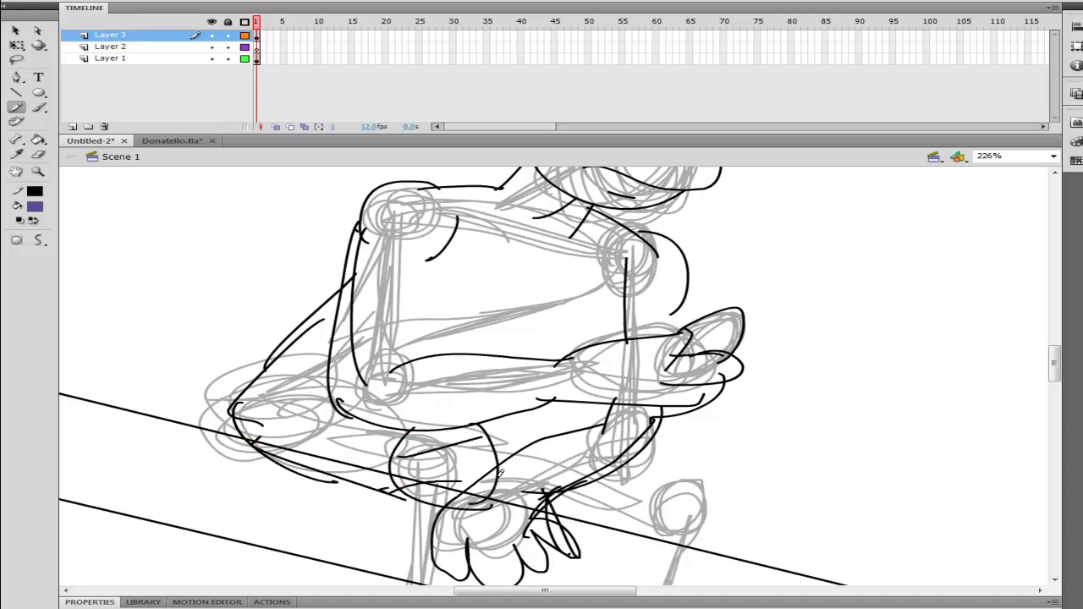
- Ink the lower legs and feet up toward the knee
drag(582, 472, 447, 379)
mouse_move(569, 372)
mouse_down()
mouse_move(581, 189)
mouse_move(545, 322)
mouse_up()
mouse_move(571, 279)
mouse_down()
mouse_move(491, 520)
mouse_move(506, 422)
mouse_move(558, 504)
mouse_up()
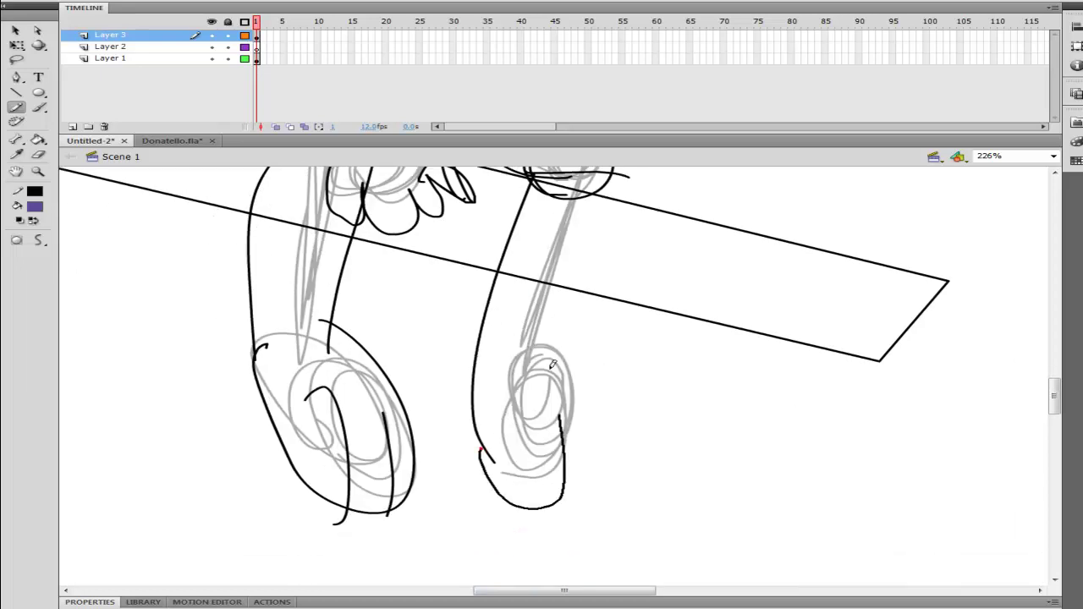
mouse_move(538, 351)
mouse_down()
mouse_move(591, 482)
mouse_move(559, 288)
mouse_up()
drag(582, 217, 546, 413)
scroll(596, 194, up, 3)
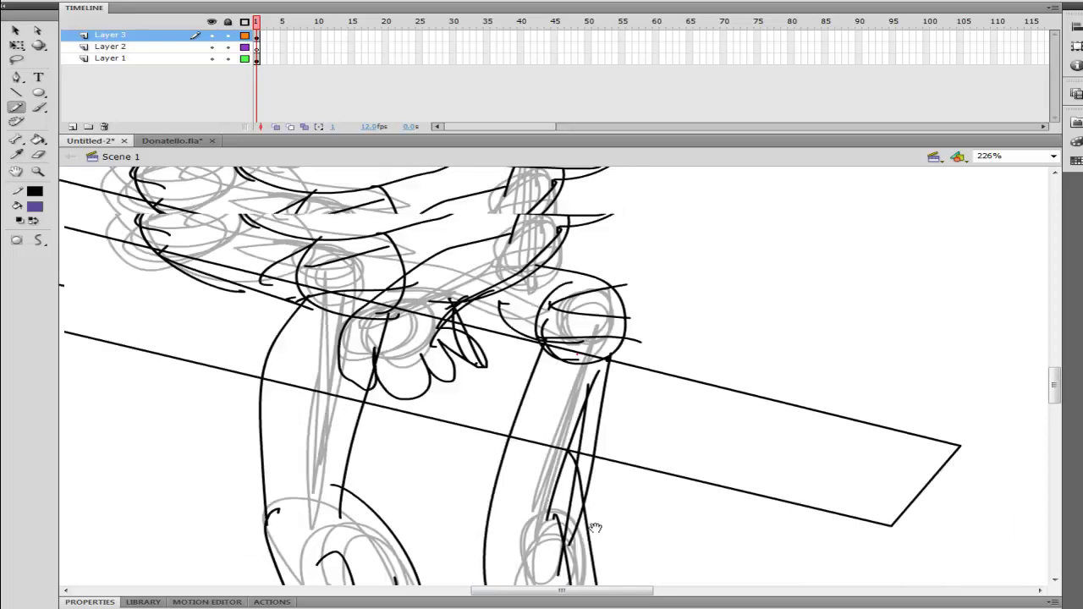
scroll(596, 203, up, 3)
- Fit the whole stage in view, hide and reshow Layer 1, and make Layer 3 active
click(1054, 157)
click(992, 184)
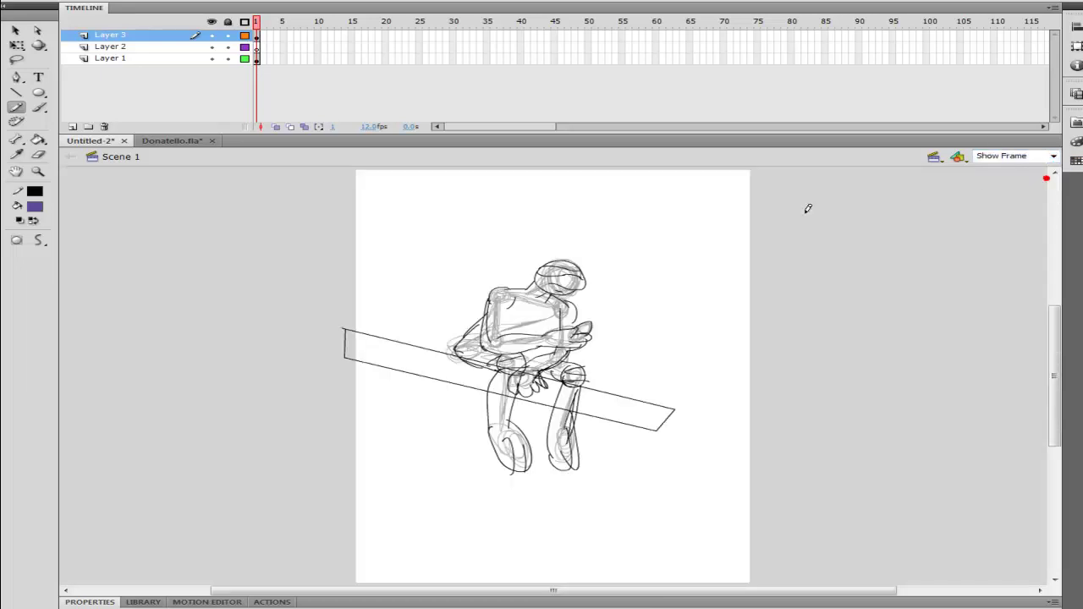
click(256, 36)
click(258, 59)
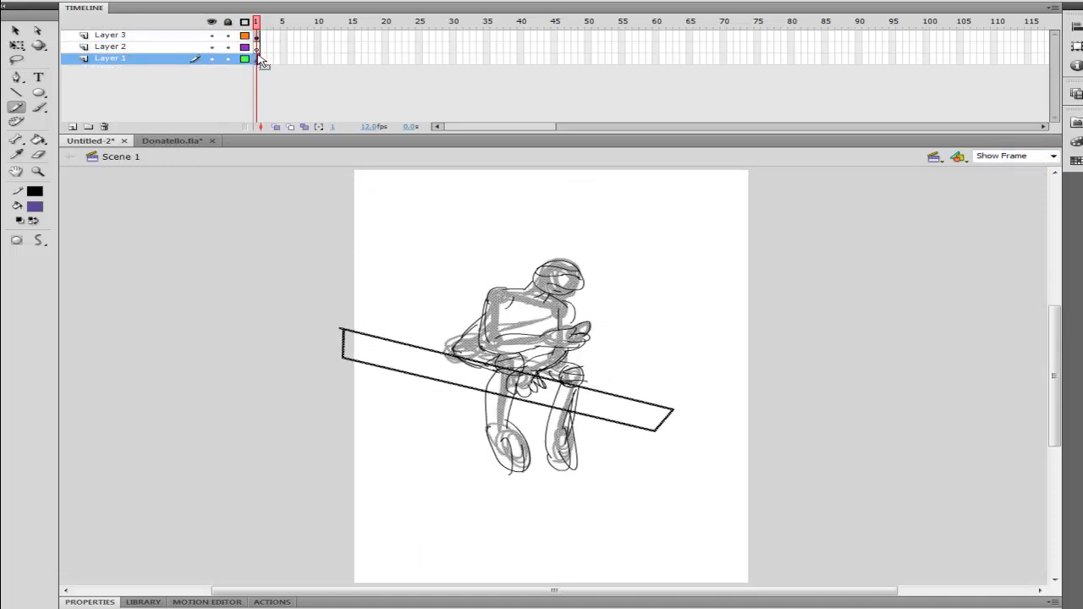
click(257, 47)
click(211, 58)
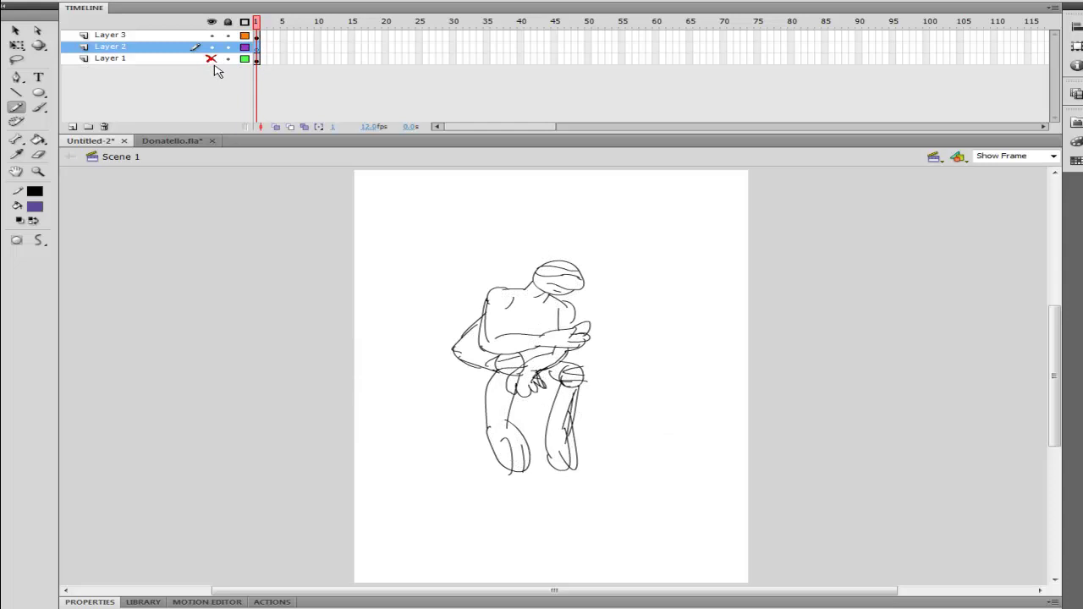
click(211, 58)
click(258, 36)
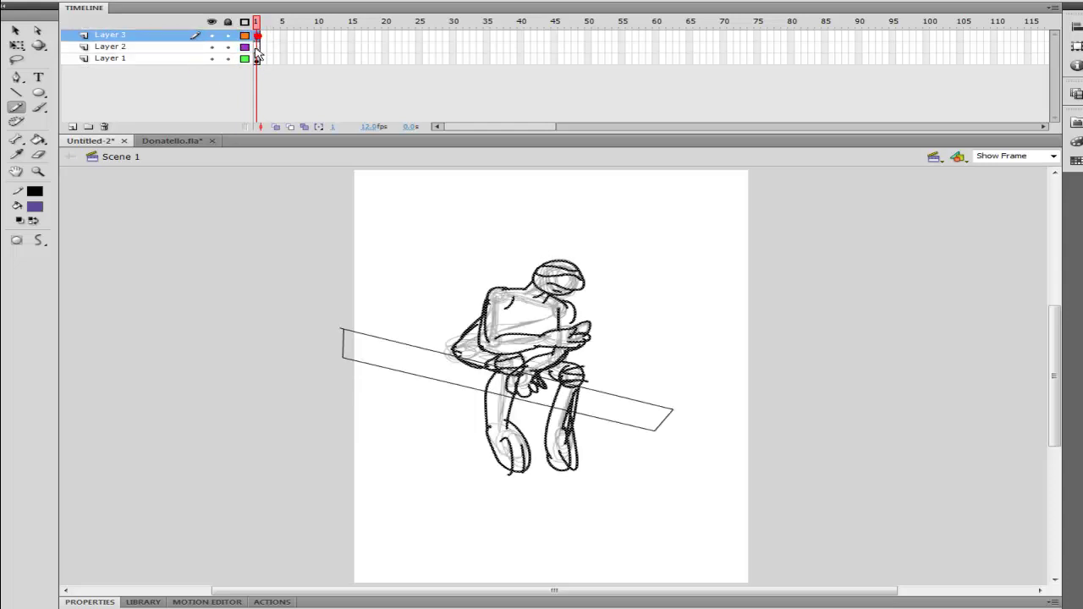
click(15, 45)
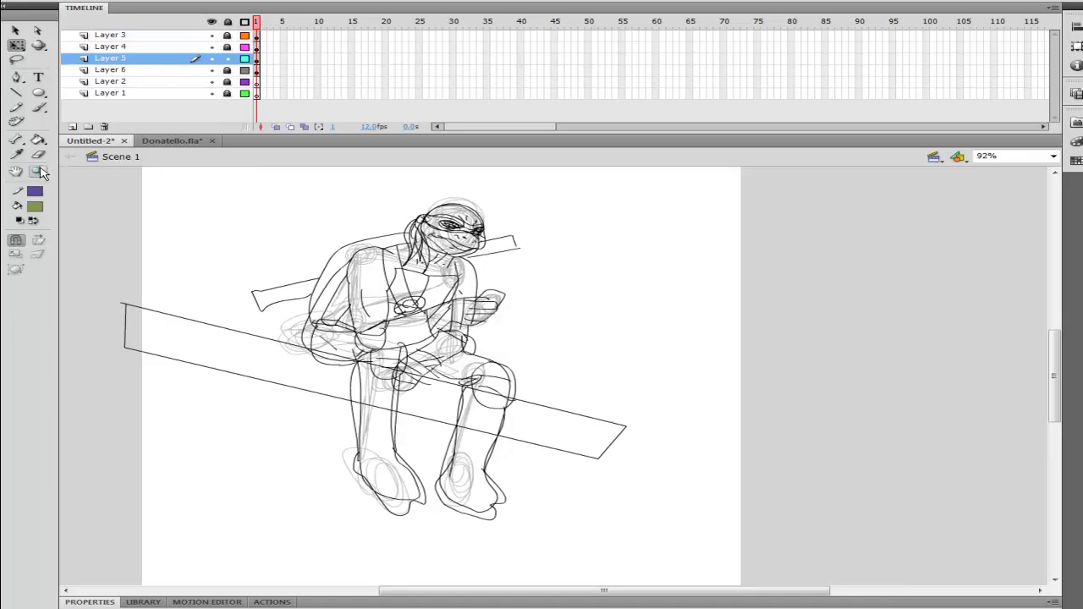
- Zoom in on the figure, unlock all layers, and fill the mask band purple
click(38, 170)
click(367, 232)
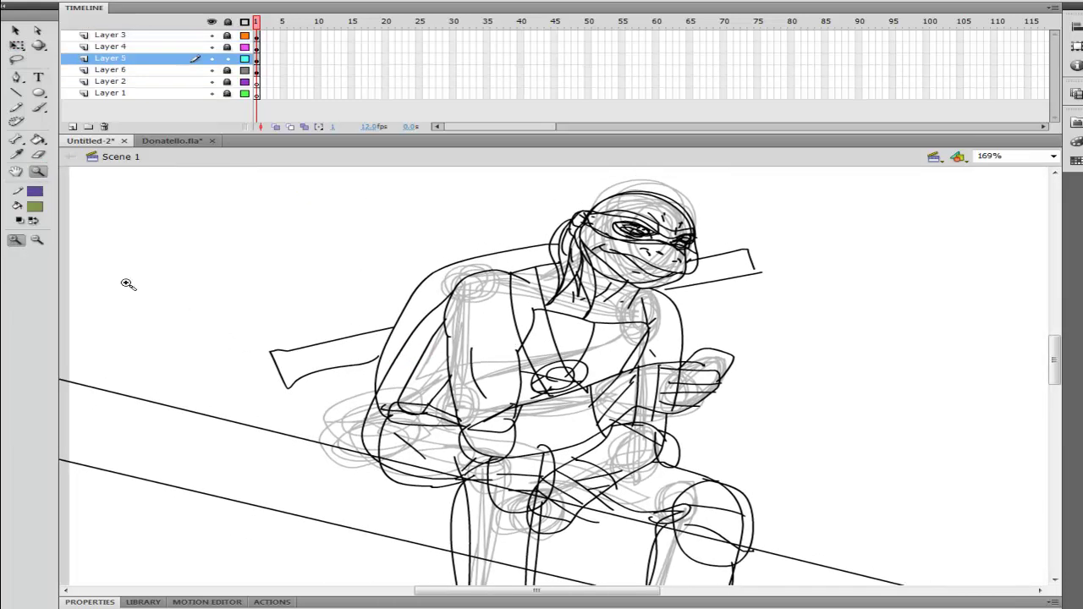
click(38, 140)
drag(584, 380, 550, 364)
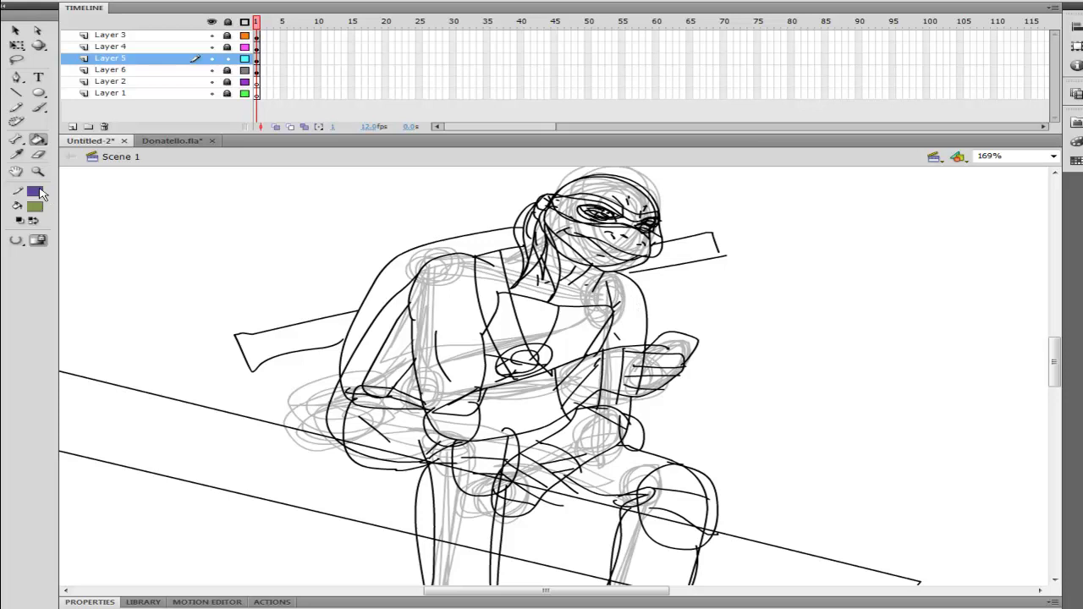
click(35, 222)
click(228, 22)
click(438, 281)
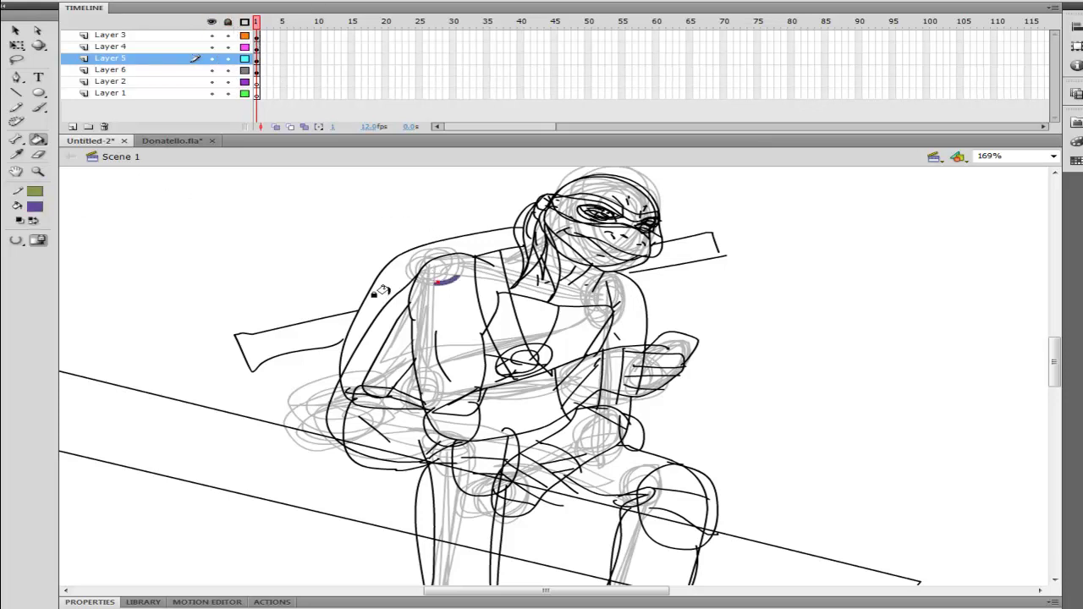
key(ctrl+z)
drag(555, 305, 480, 313)
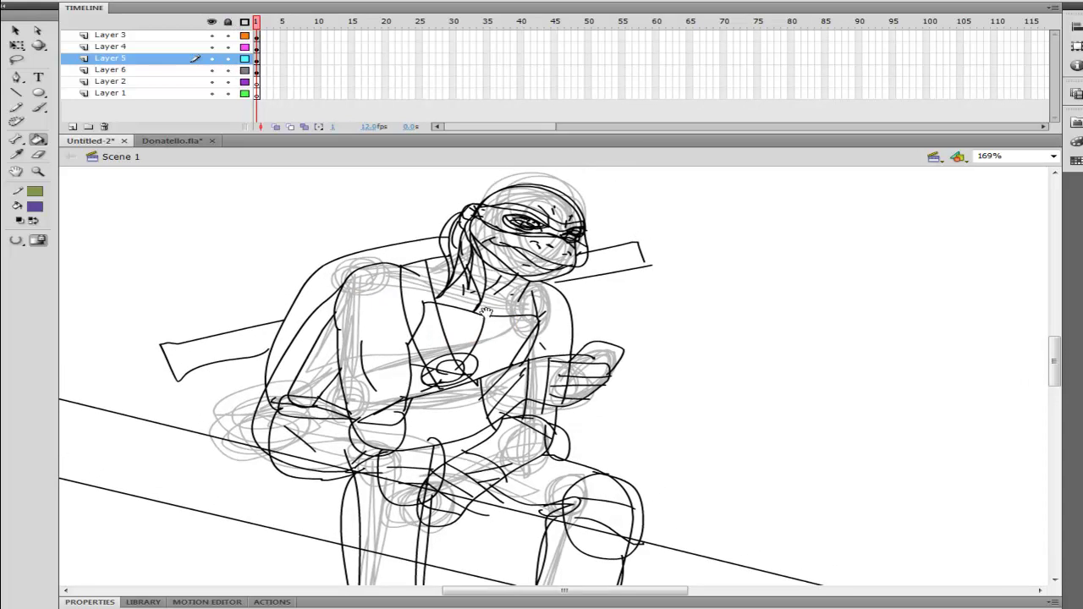
click(483, 211)
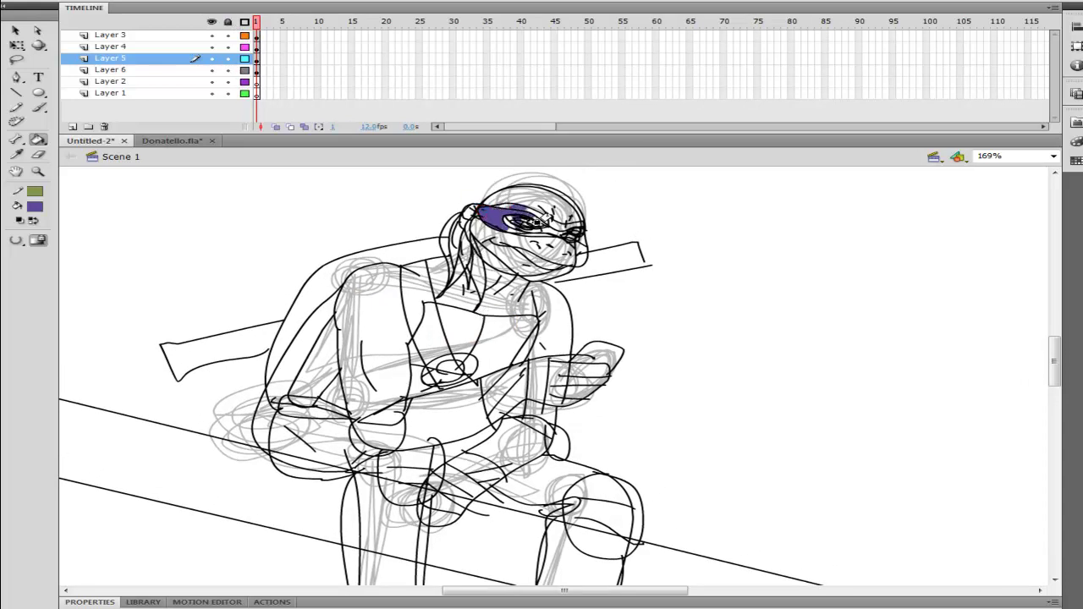
- Fill the rest of the mask and the bandana tails purple, undoing stray fills
click(257, 35)
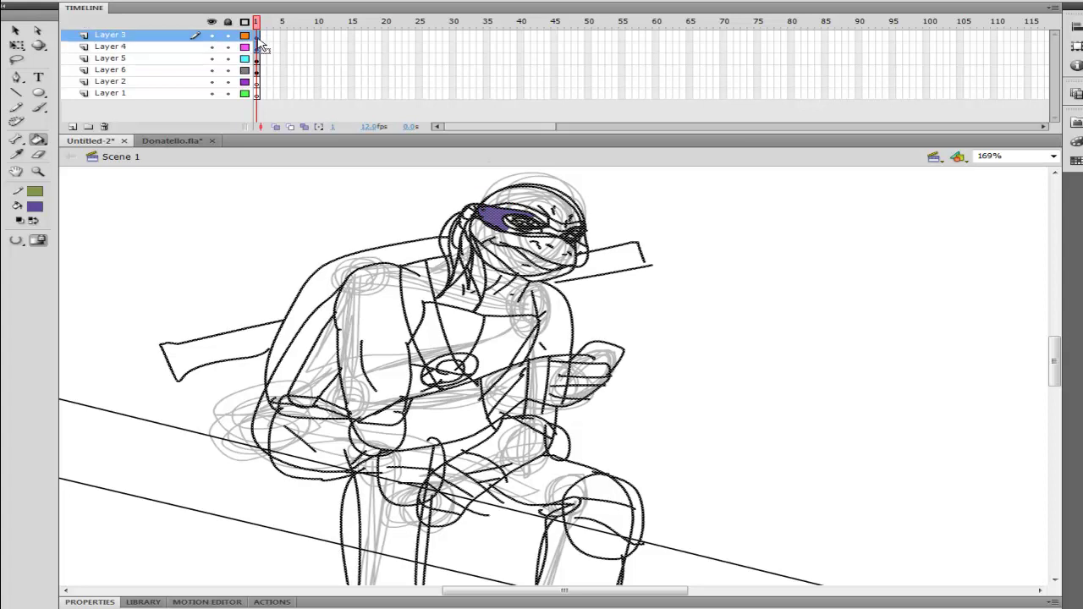
click(502, 207)
click(571, 227)
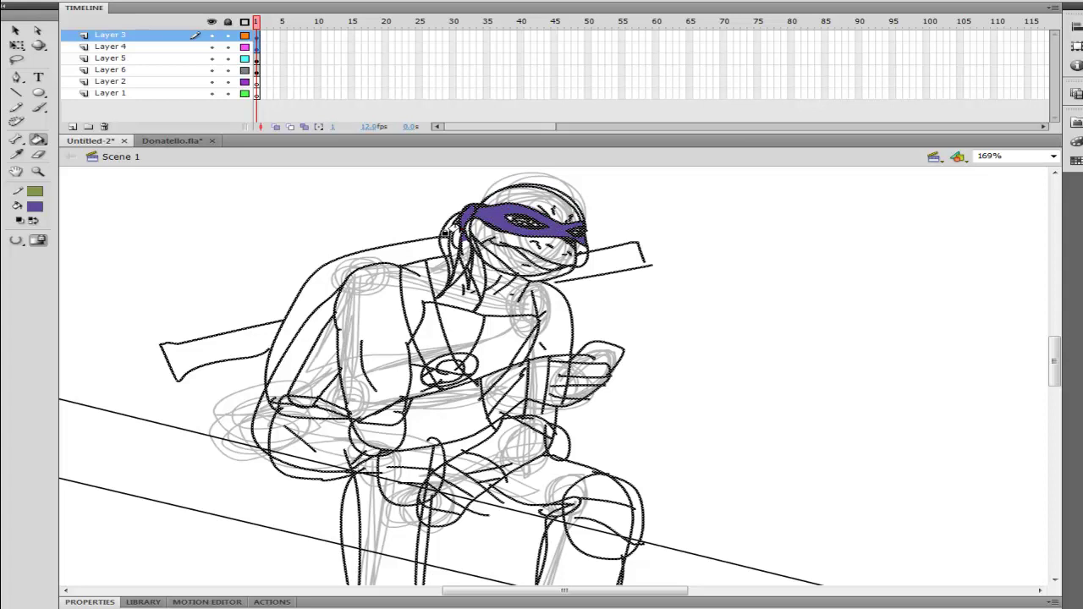
click(448, 242)
click(464, 264)
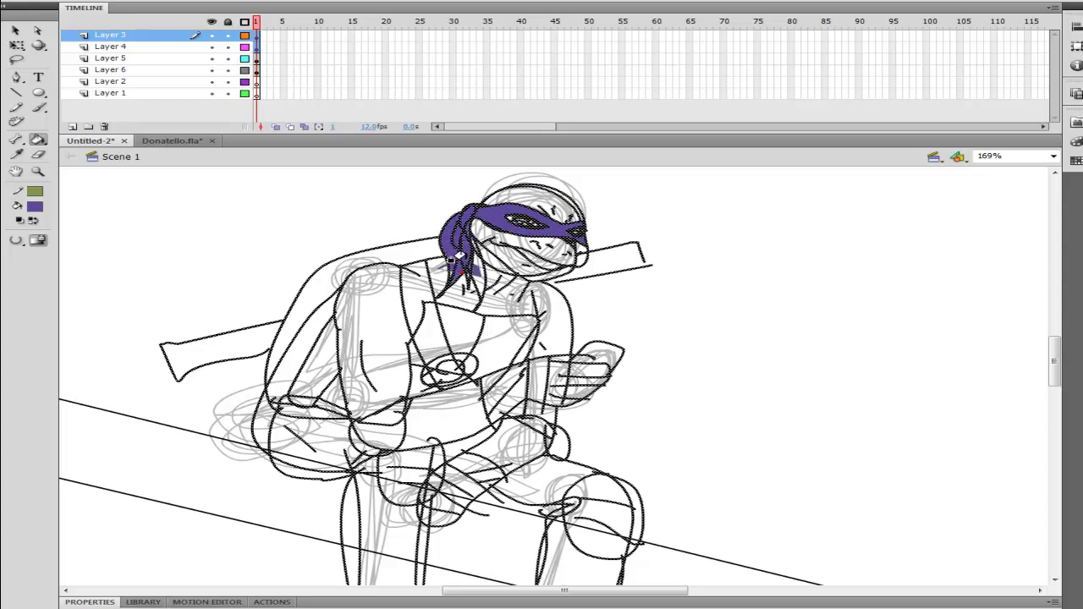
click(439, 281)
key(ctrl+z)
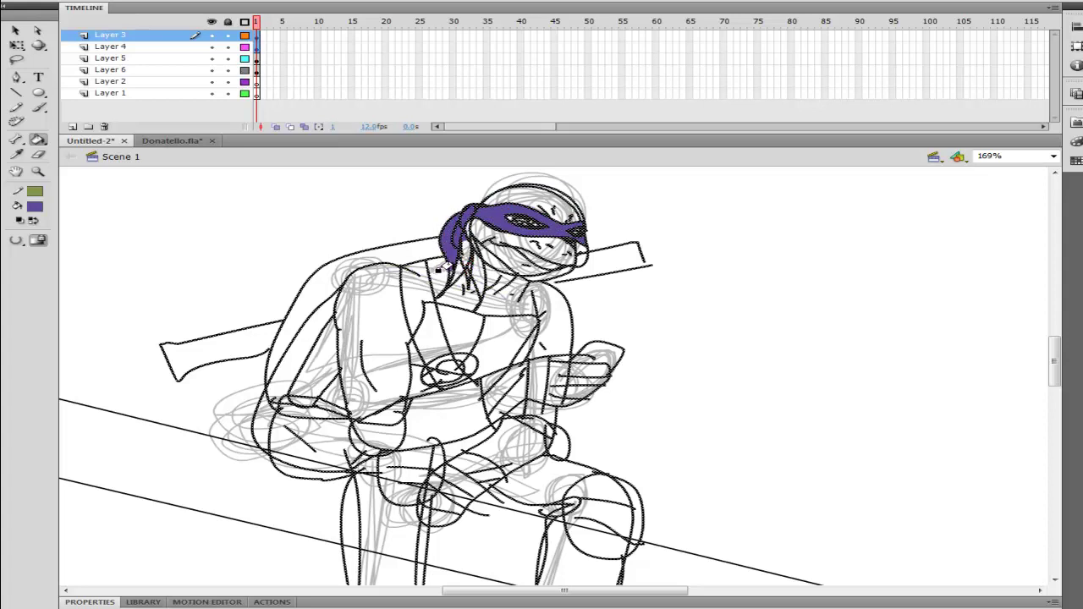
click(440, 276)
key(ctrl+z)
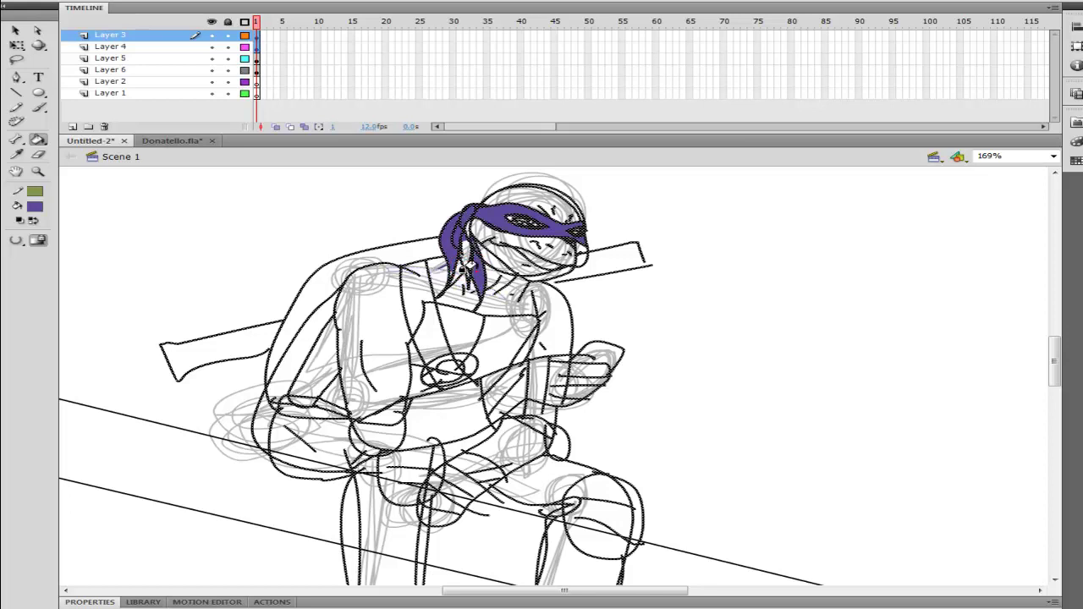
click(464, 262)
click(261, 28)
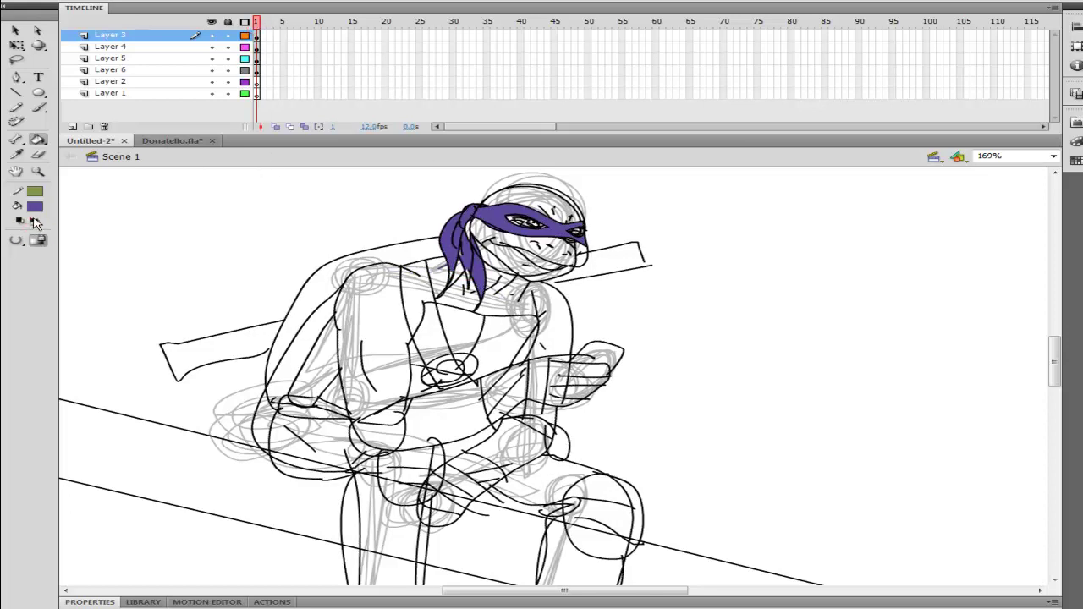
- With green fill, colour the face, head, neck, shoulders and arms
click(34, 221)
click(495, 242)
click(504, 198)
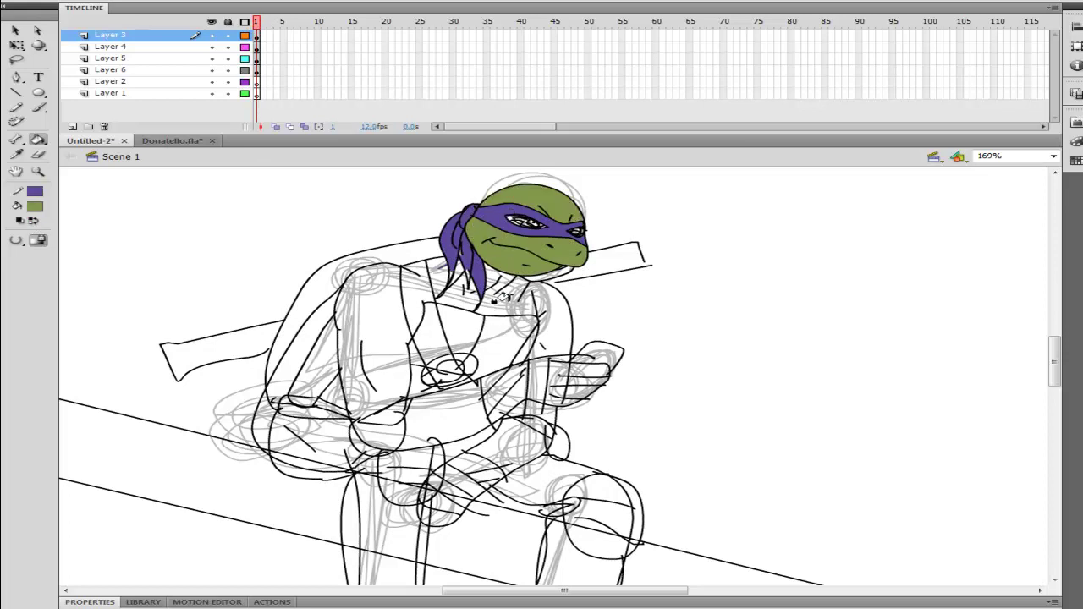
click(428, 269)
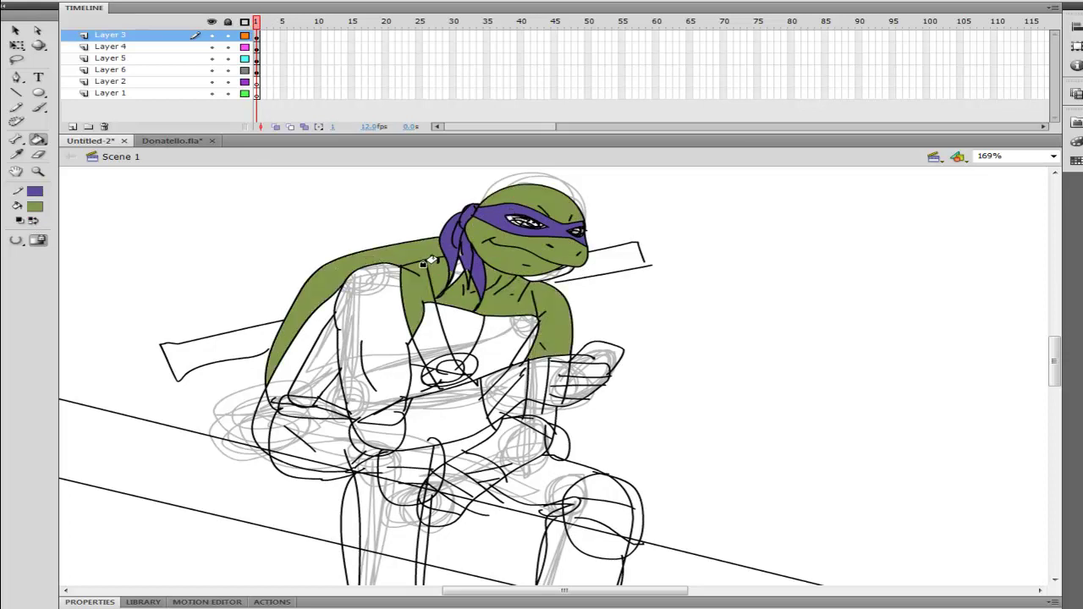
click(353, 313)
scroll(364, 318, down, 3)
click(456, 309)
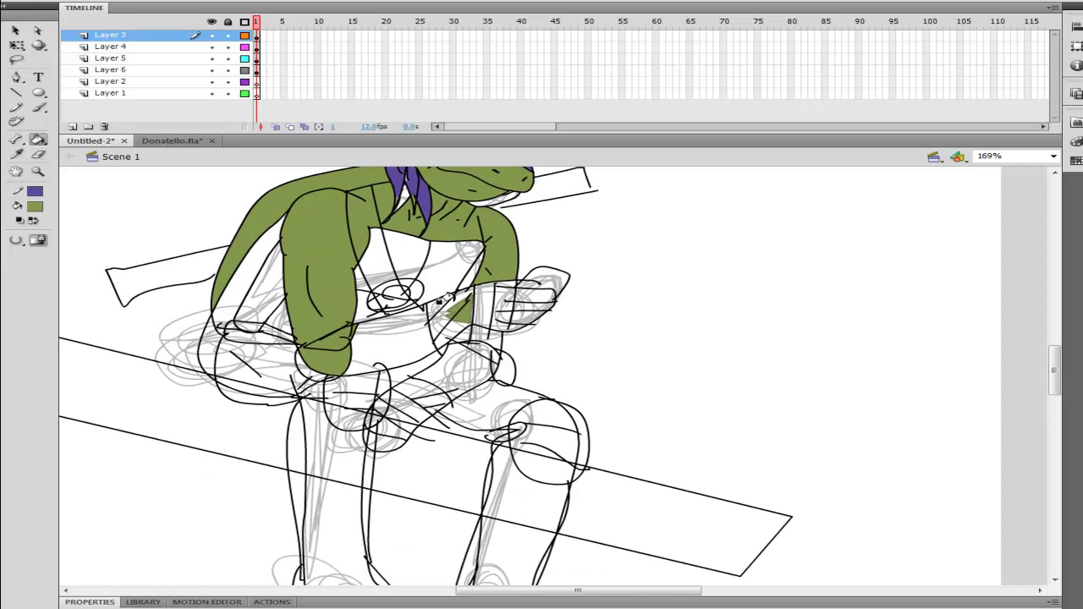
click(446, 303)
click(419, 311)
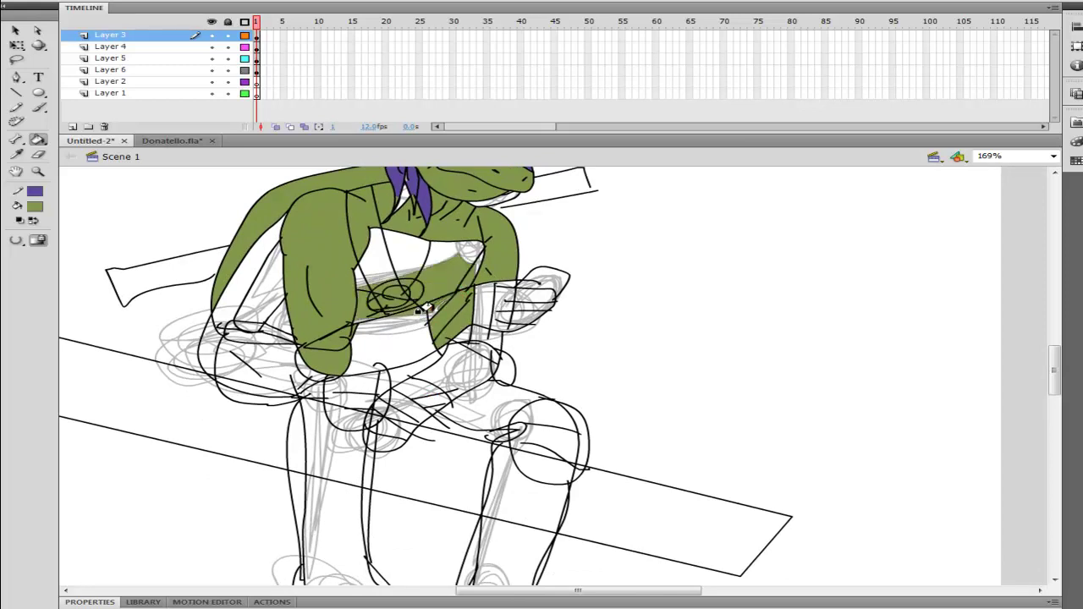
key(ctrl+z)
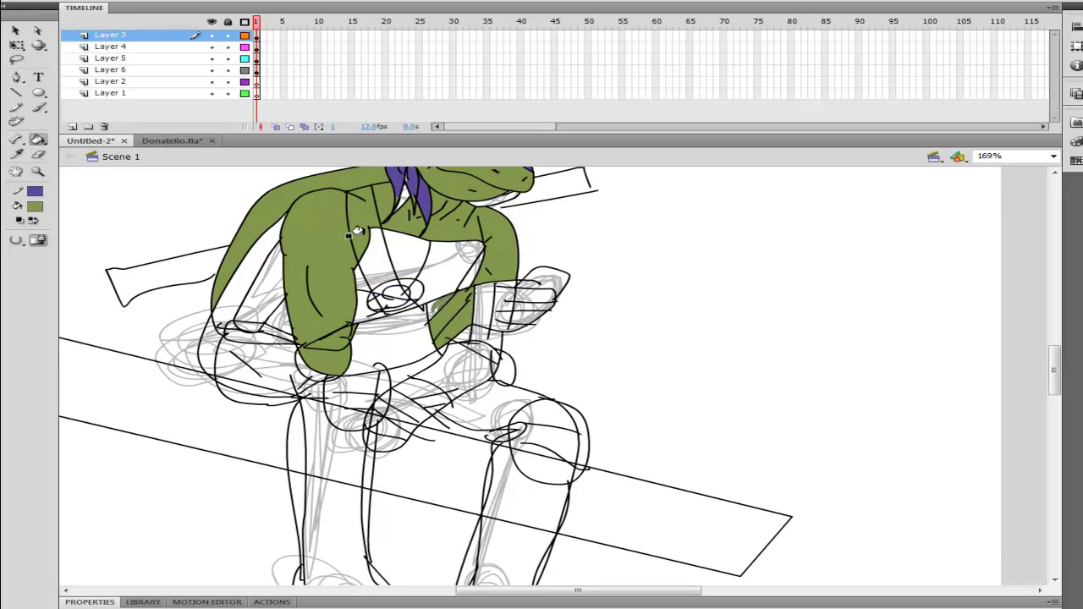
click(211, 70)
- Hide and lock the grey sketch layer, then fill the right hand green
click(212, 81)
click(212, 57)
key(ctrl+z)
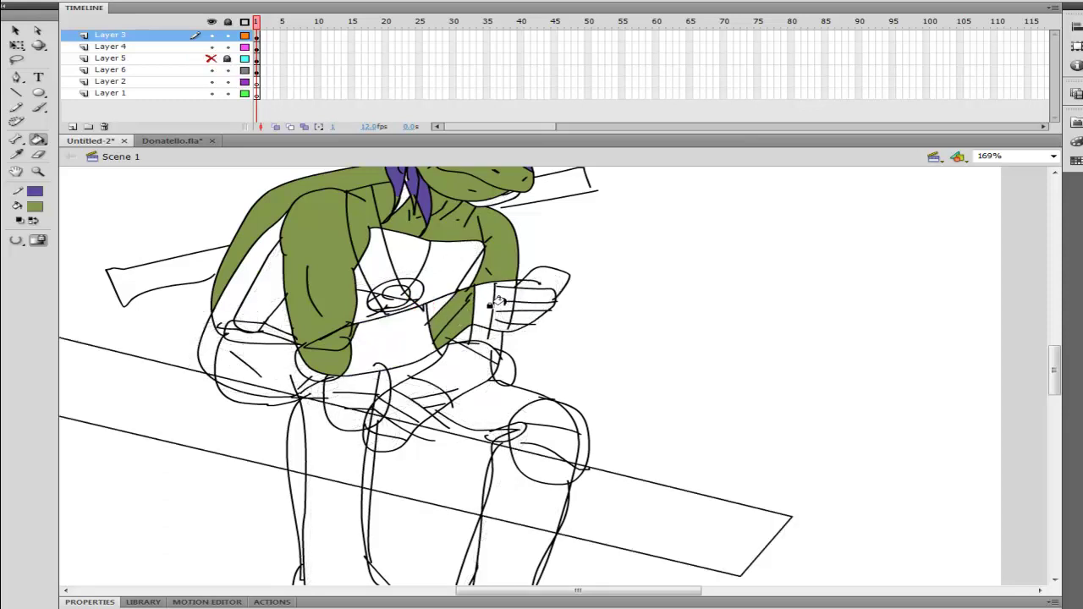
click(525, 298)
click(512, 318)
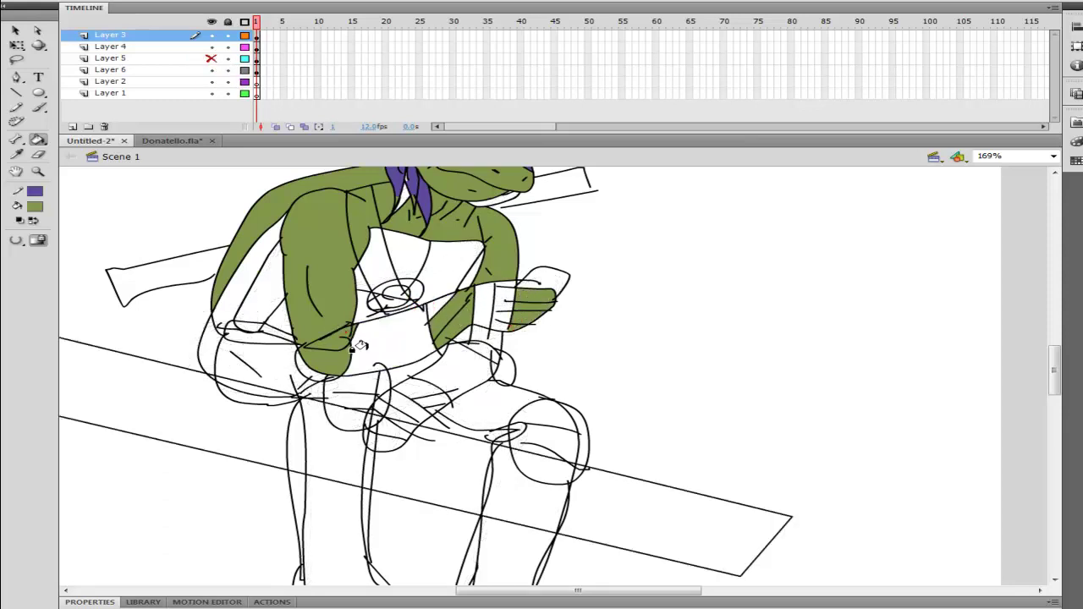
click(385, 341)
key(ctrl+z)
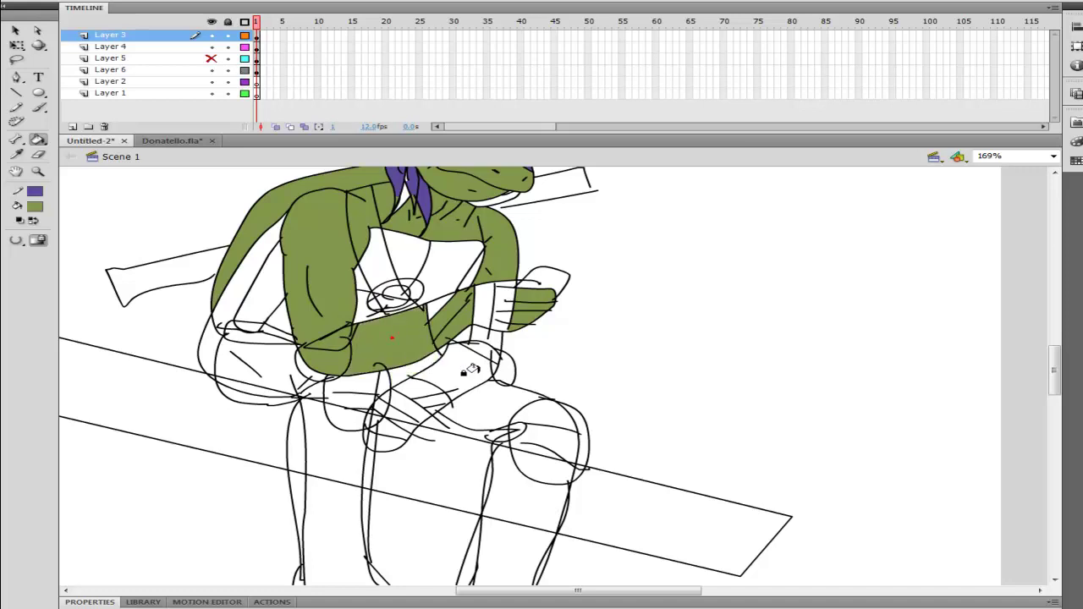
- Fill the thighs and lower legs green
click(471, 370)
click(382, 432)
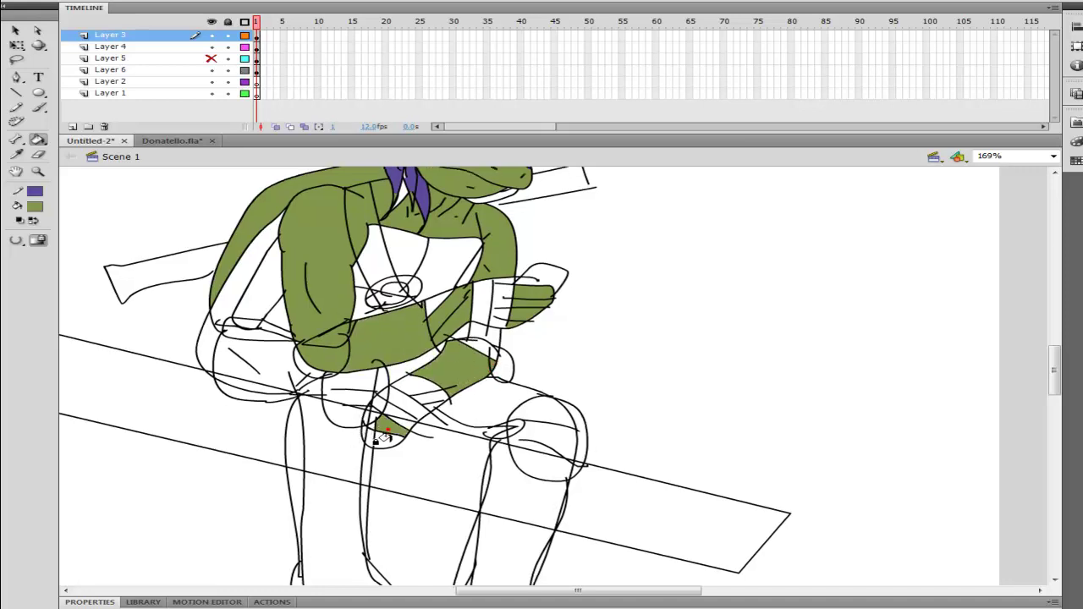
click(260, 380)
click(320, 459)
drag(496, 421, 442, 331)
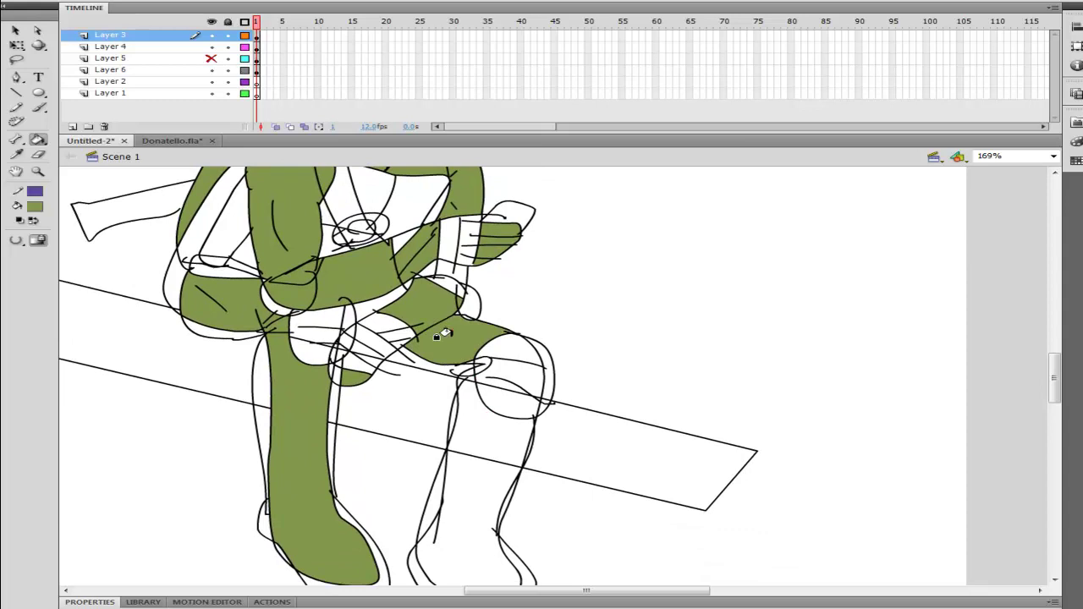
click(444, 441)
scroll(355, 372, up, 3)
scroll(294, 383, up, 1)
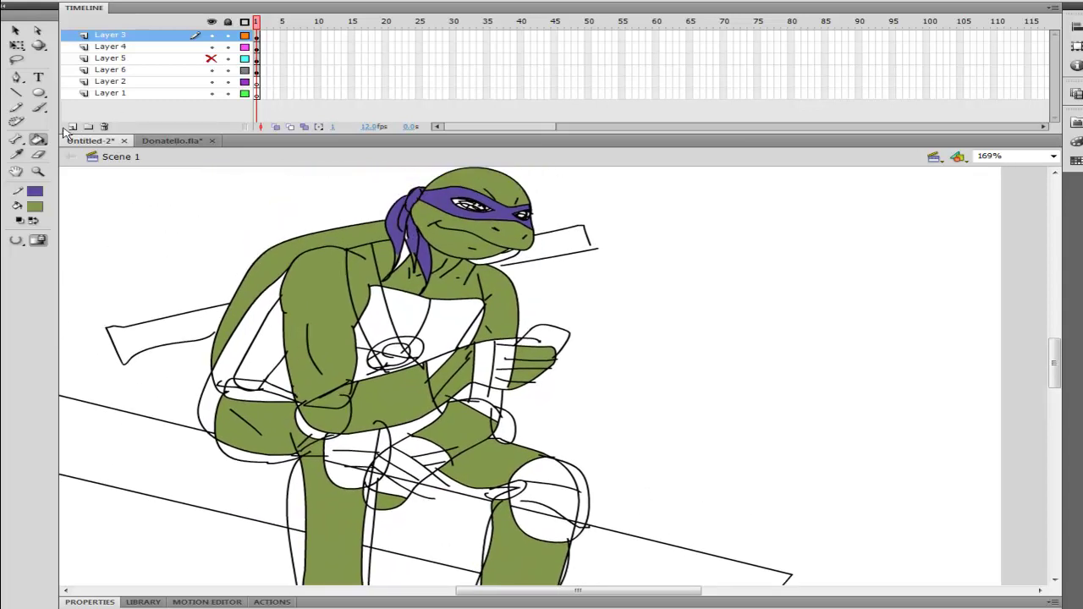
- Delete the stray green upper-body fill on Layer 4
click(16, 45)
click(136, 47)
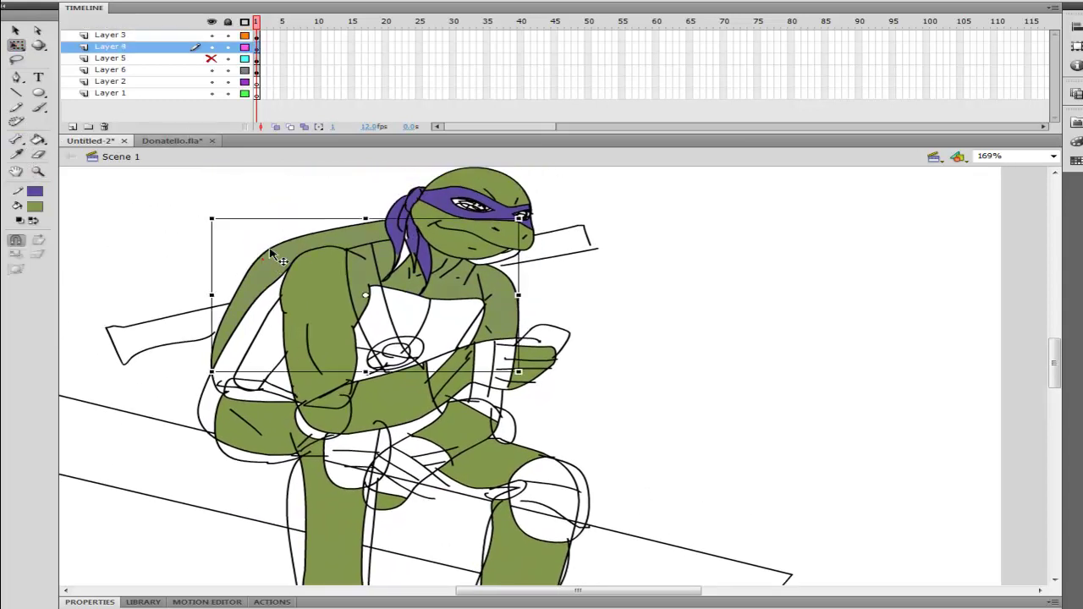
key(Delete)
key(k)
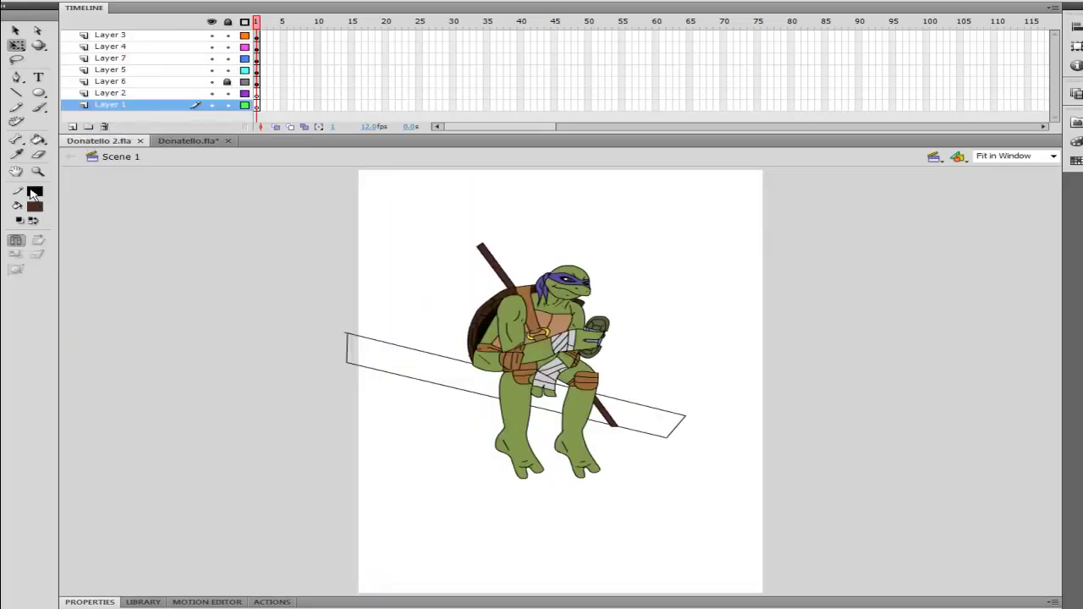
- Zoom in on the turtle, unlock Layer 6, then select and deselect the bandage shape
click(37, 171)
drag(382, 227, 651, 477)
drag(576, 487, 558, 491)
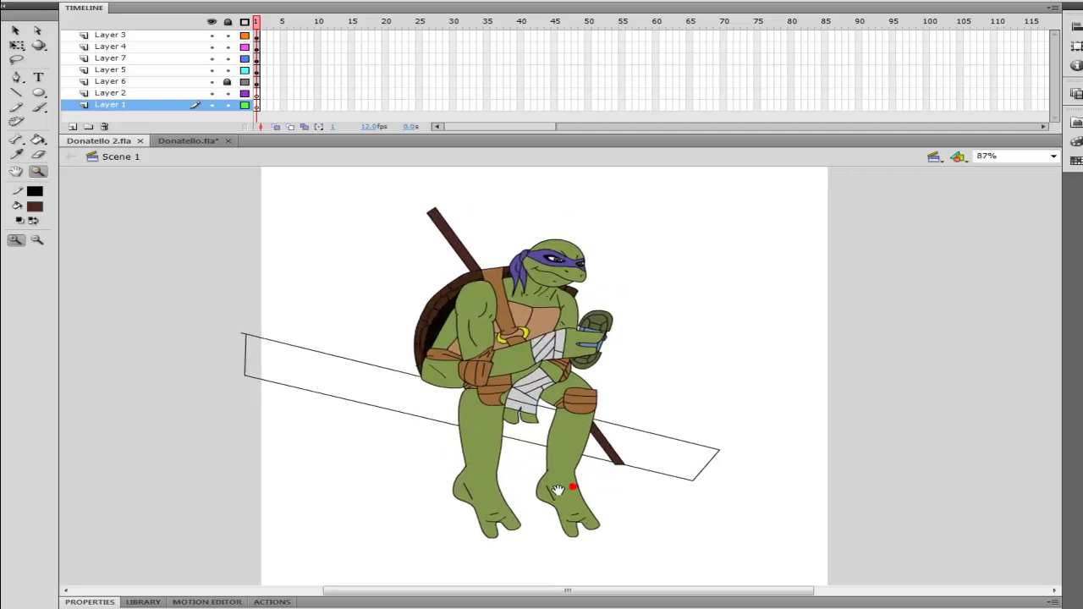
click(227, 82)
click(17, 45)
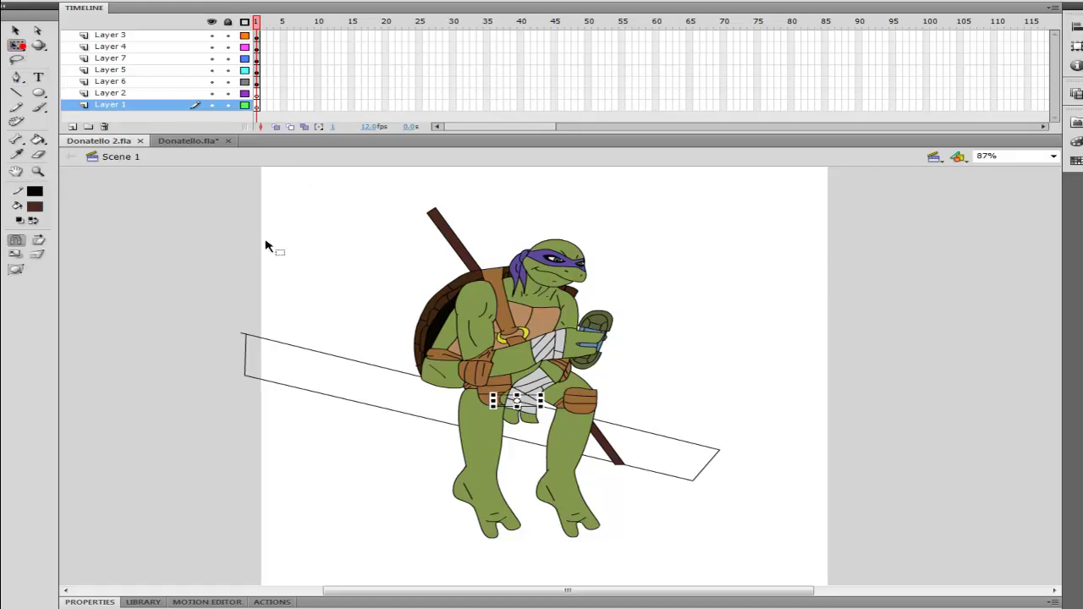
click(665, 269)
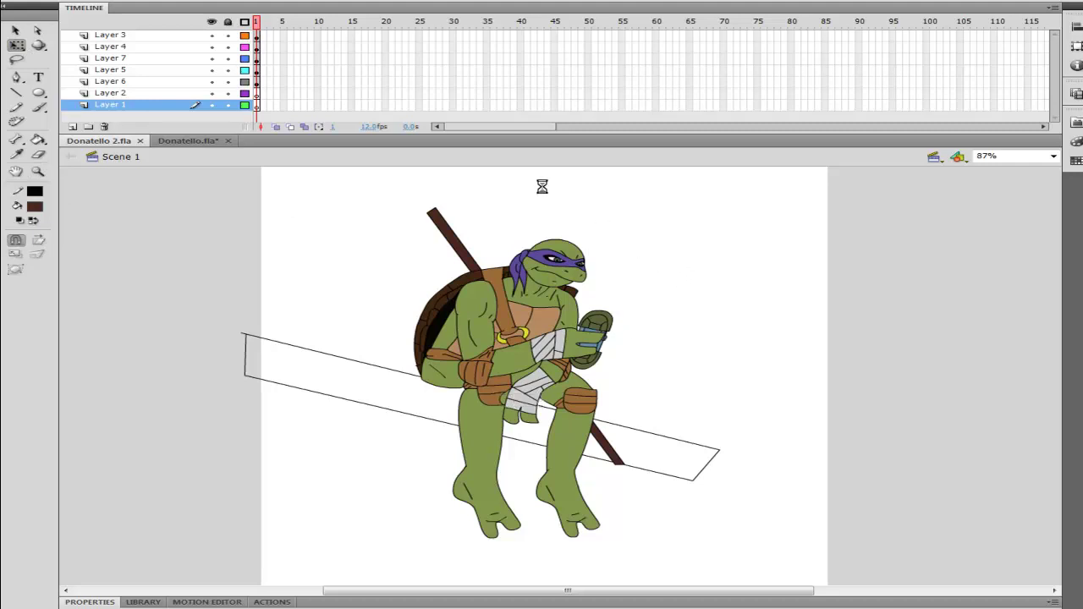
- Insert keyframes at frame 2 and the following frame across the layers
drag(263, 105, 262, 35)
click(266, 39)
key(F6)
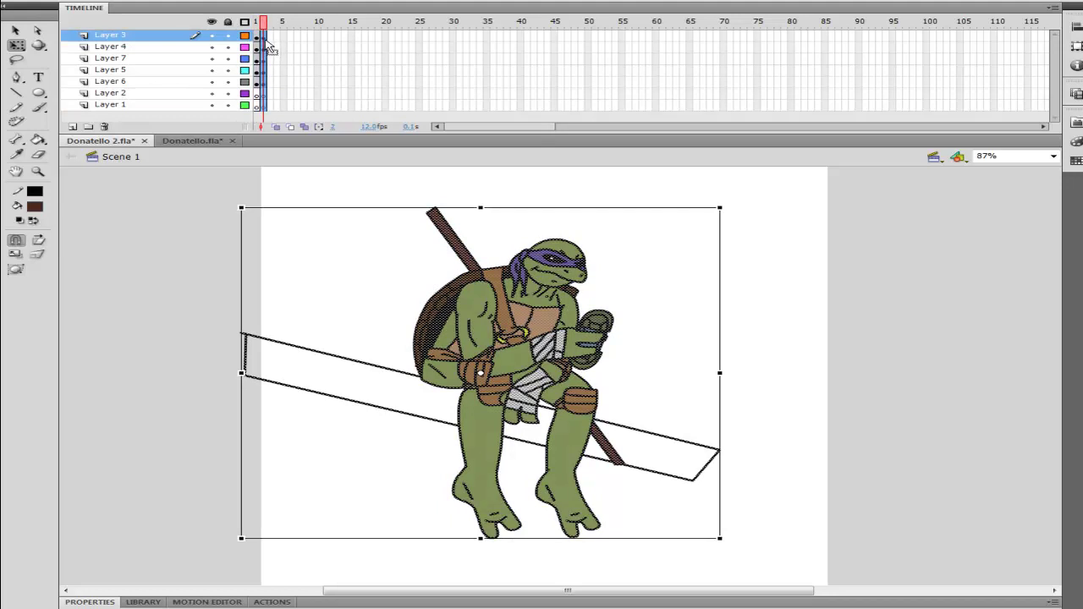
click(274, 39)
key(F6)
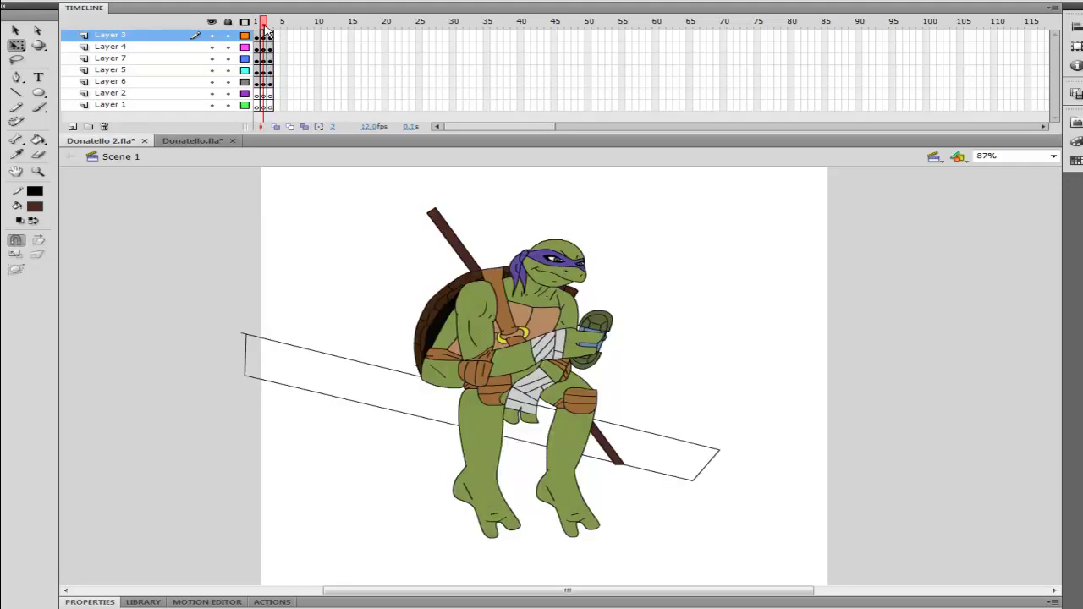
drag(269, 59, 269, 84)
click(38, 210)
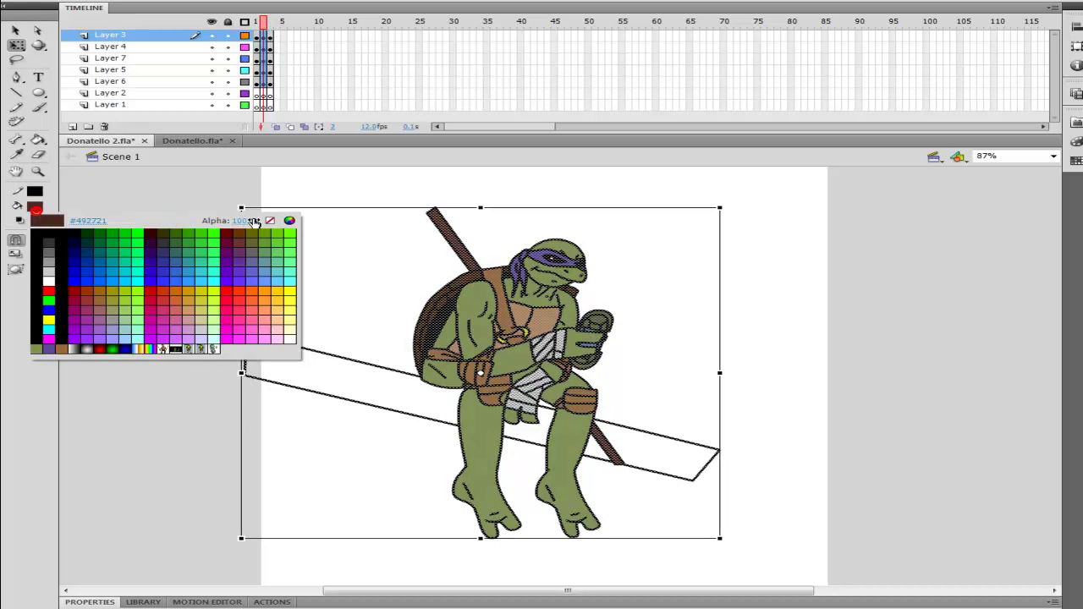
key(Escape)
- Remove all outlines from the artwork by setting the stroke colour to none
click(270, 34)
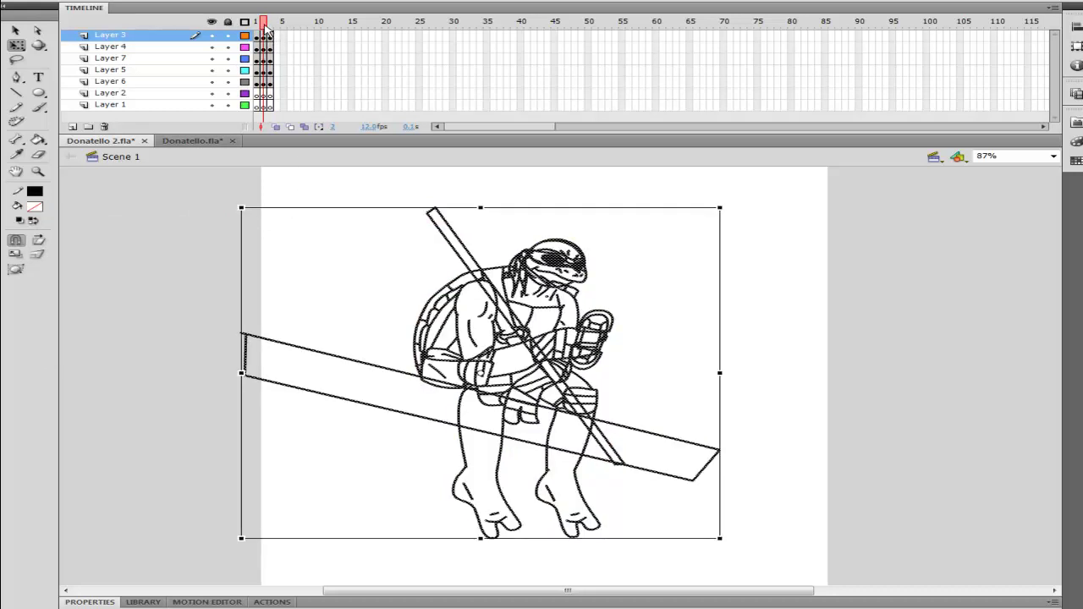
click(268, 46)
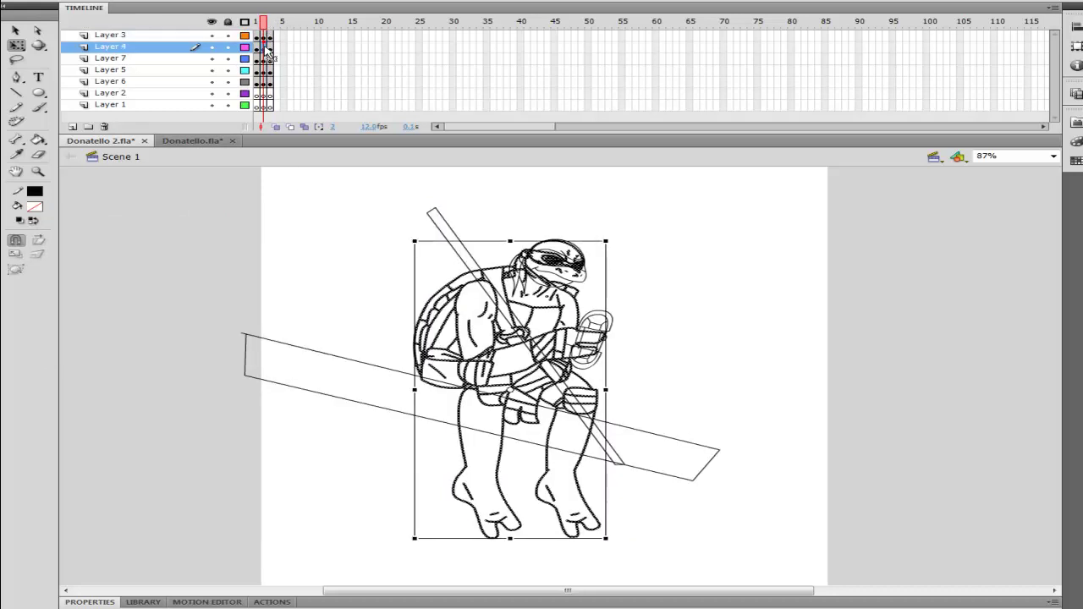
click(268, 58)
click(268, 81)
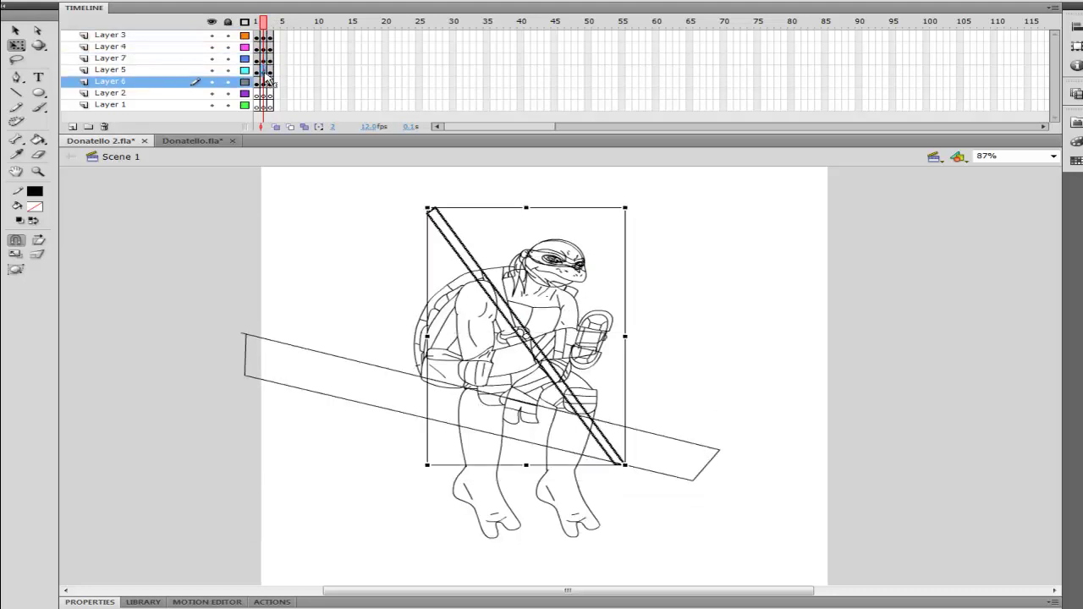
click(268, 82)
key(ctrl+a)
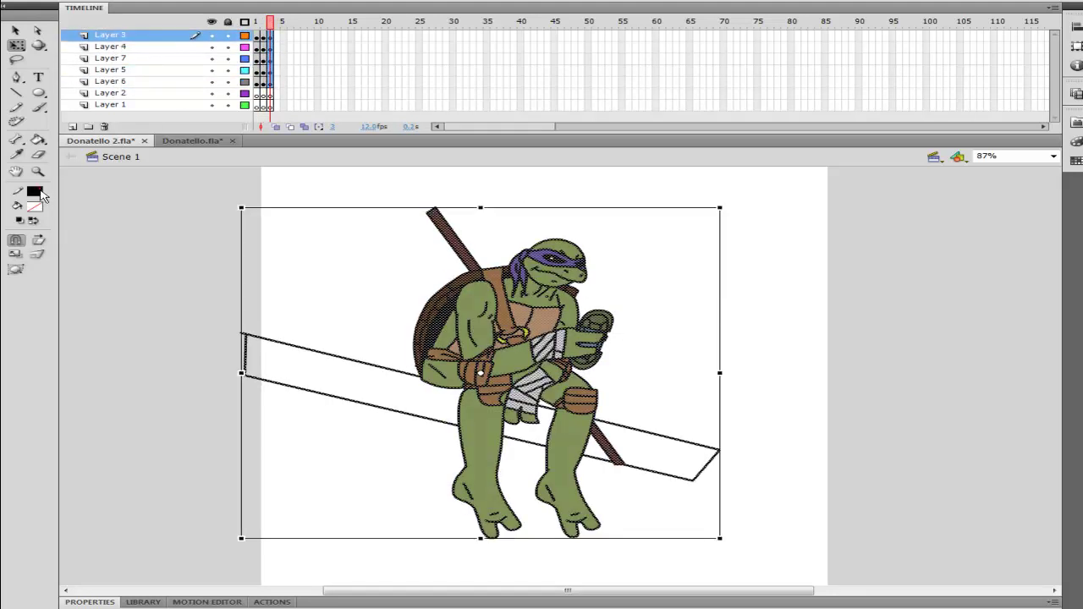
click(42, 197)
click(269, 205)
click(265, 231)
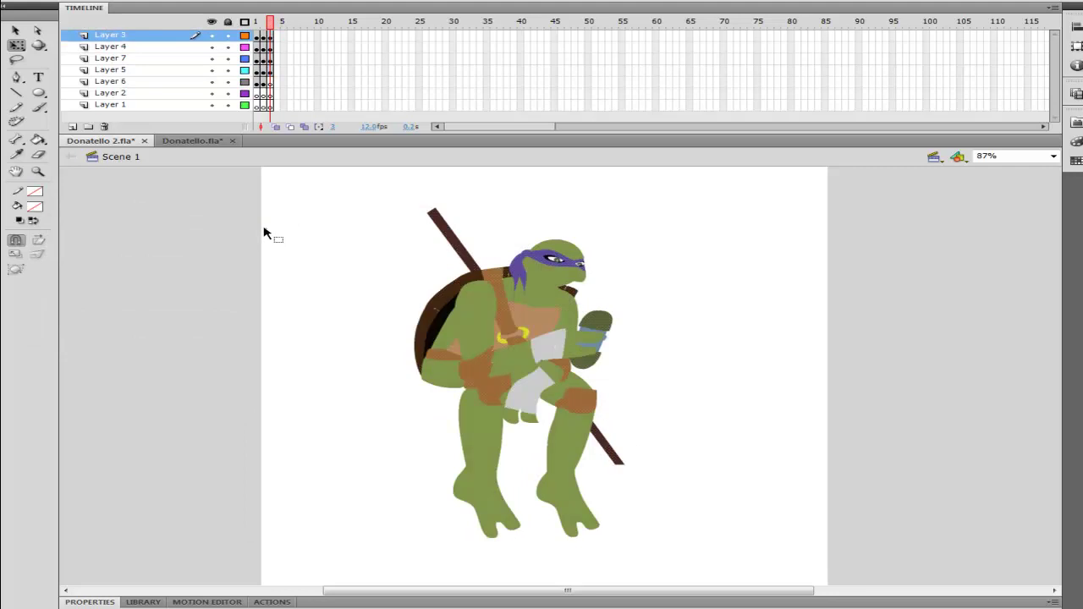
- Zoom into the torso and take the shell's dark brown as the fill colour
click(38, 172)
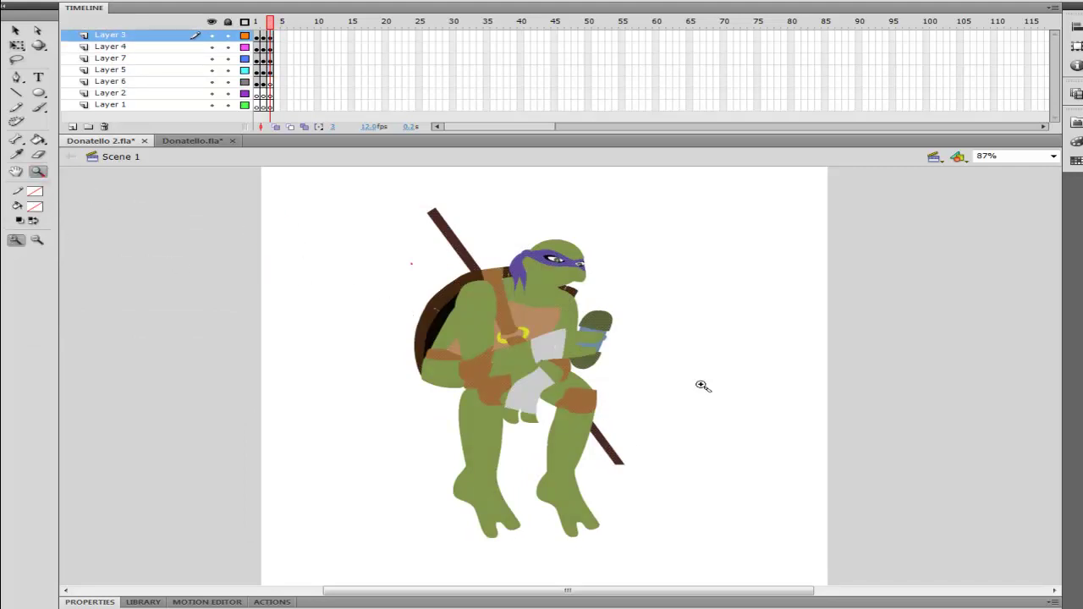
drag(702, 381, 342, 244)
click(17, 153)
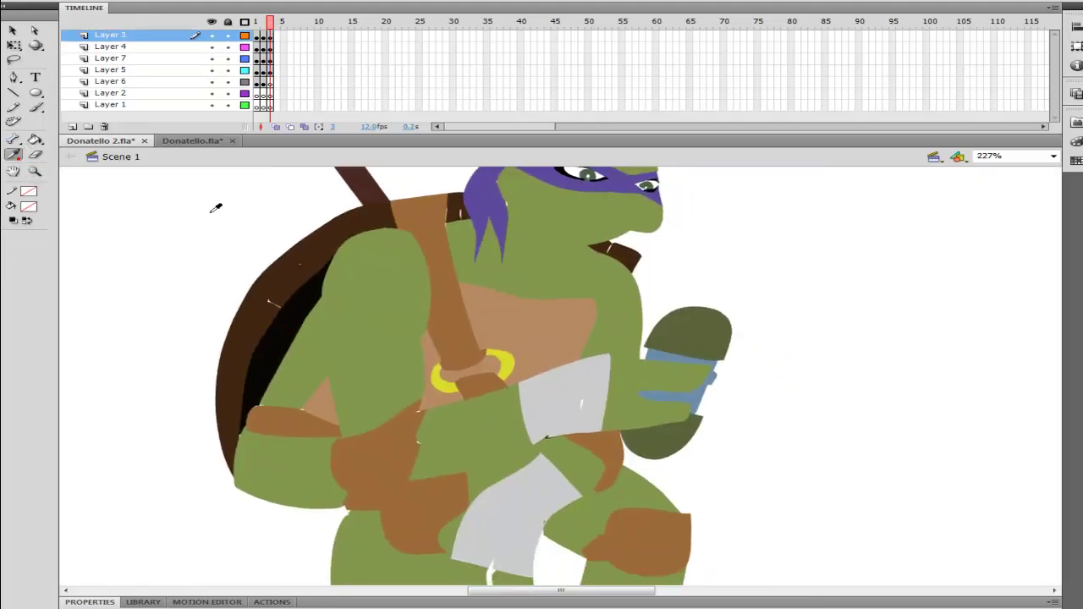
click(267, 292)
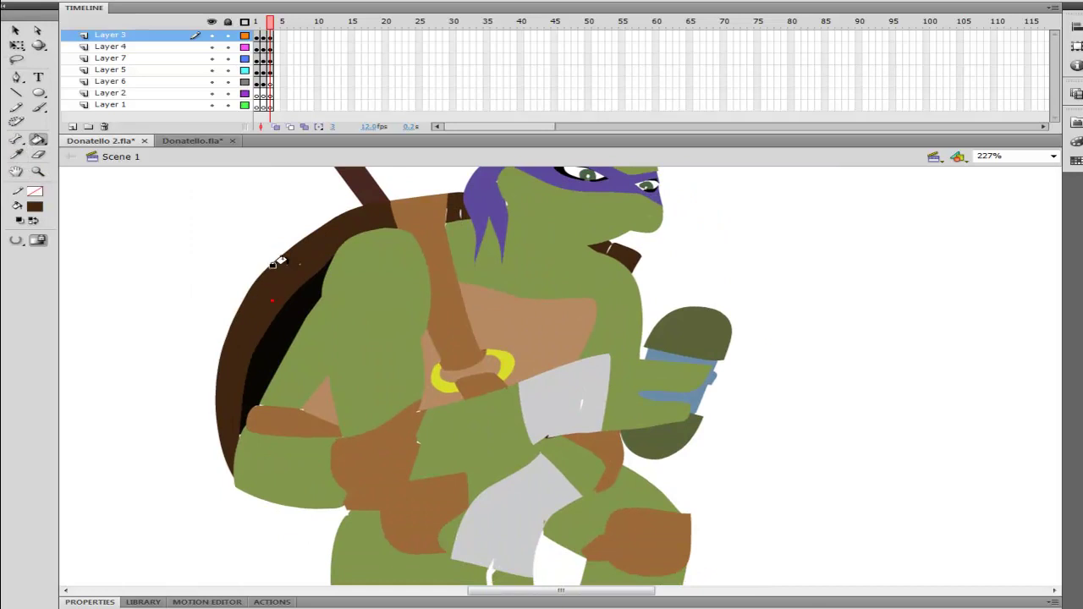
click(38, 106)
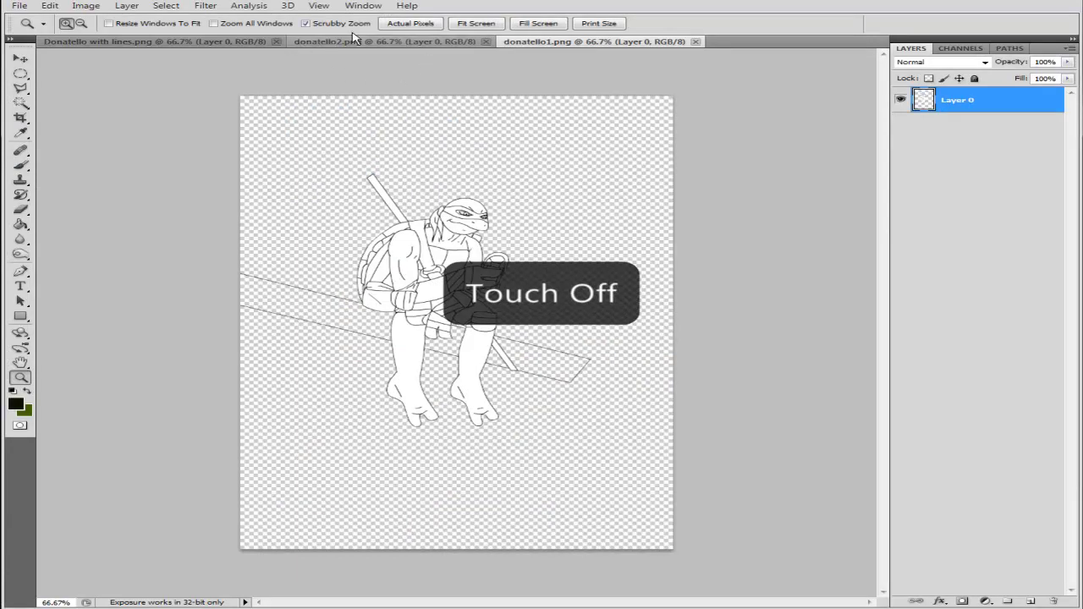
- Drag donatello1's line art into donatello2 and align it over the coloured figure
click(385, 41)
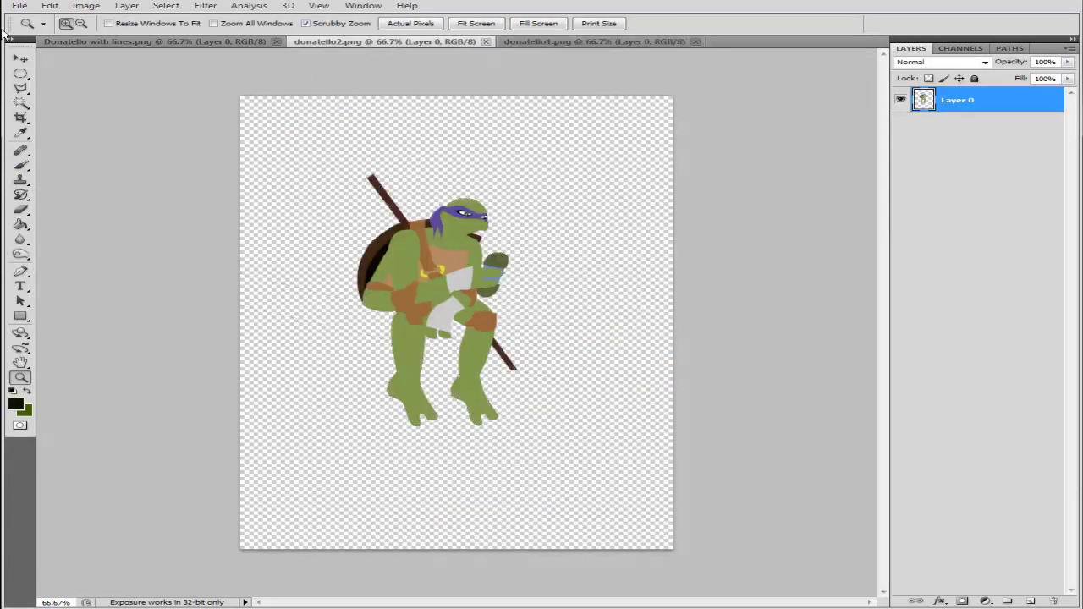
click(21, 58)
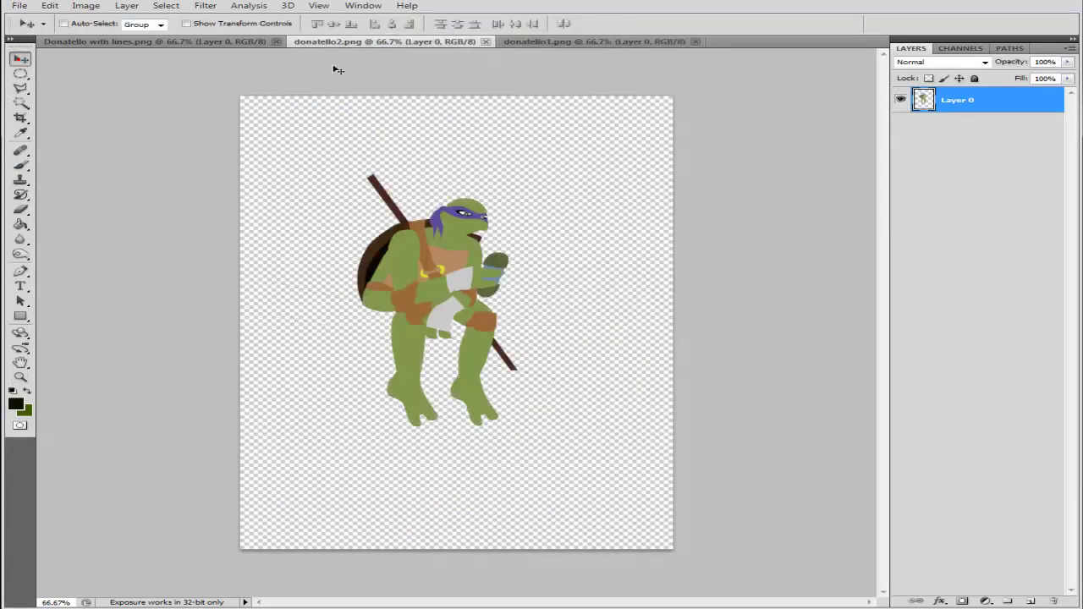
click(573, 42)
drag(573, 41, 585, 82)
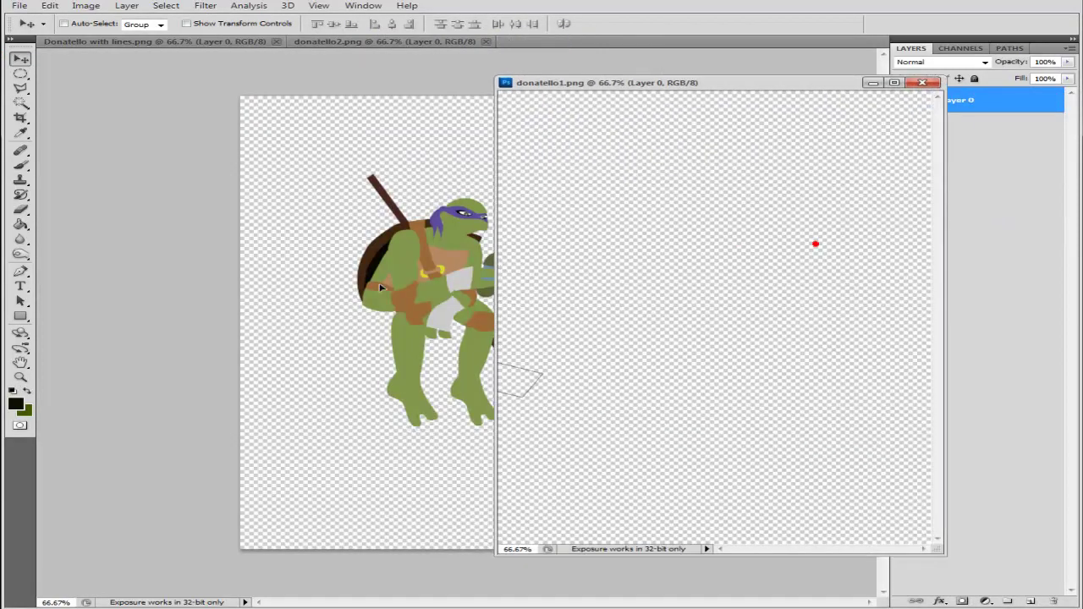
drag(815, 243, 372, 287)
drag(631, 198, 199, 274)
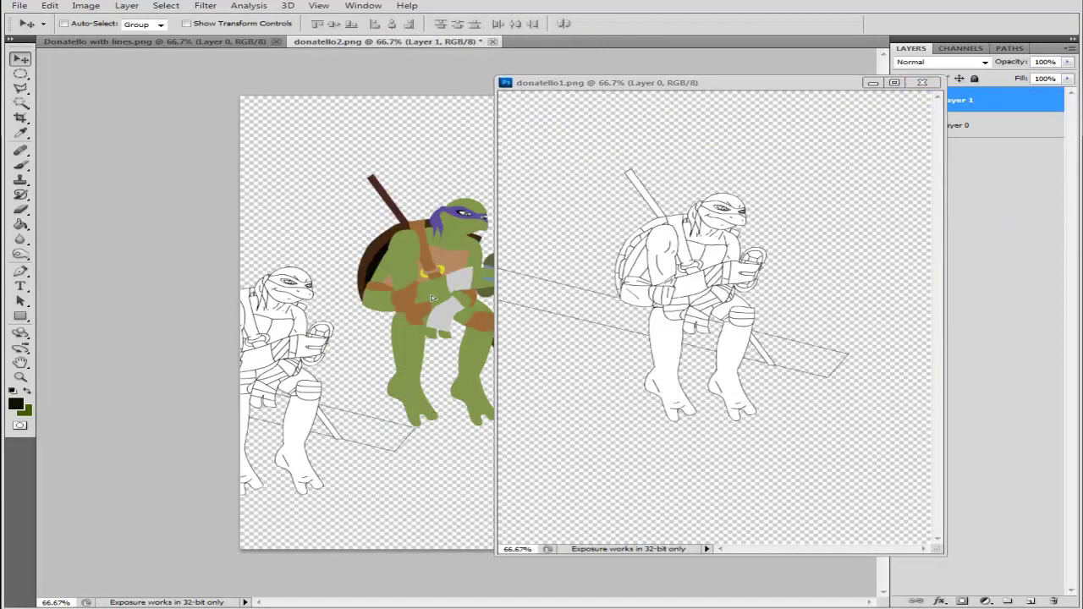
click(873, 82)
drag(328, 339, 508, 273)
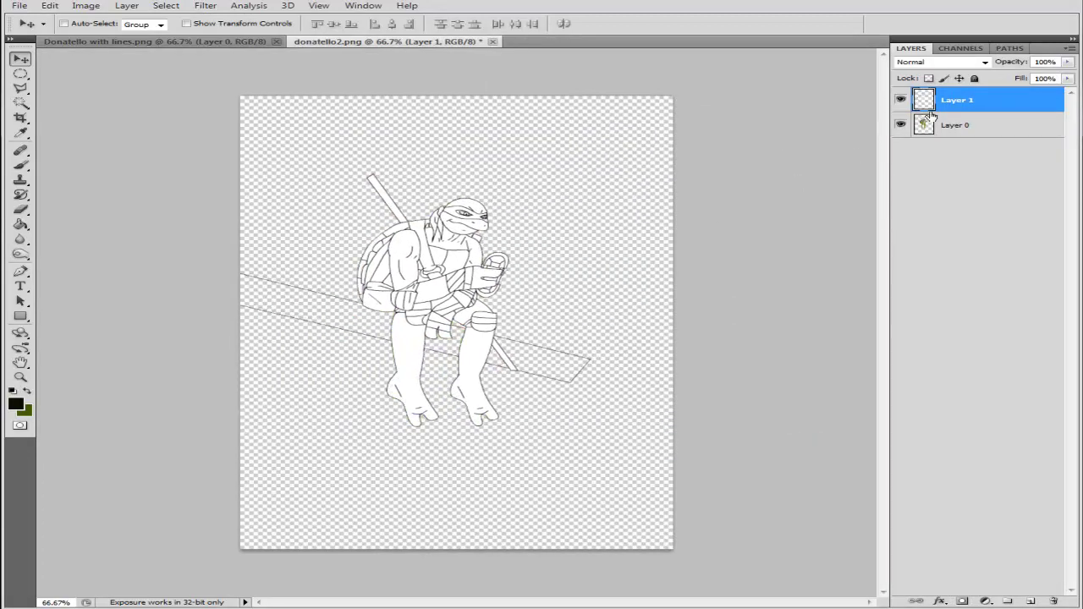
- Zoom in and lower the line-art layer's opacity so the colours show through
key(m)
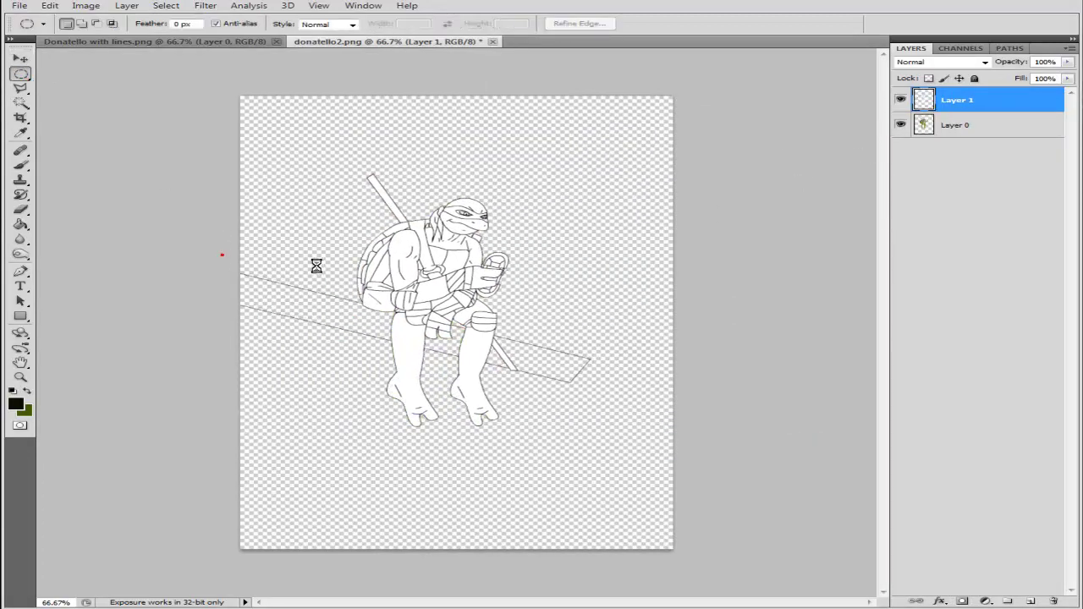
ctrl+click(934, 124)
click(545, 217)
click(21, 377)
drag(427, 277, 574, 203)
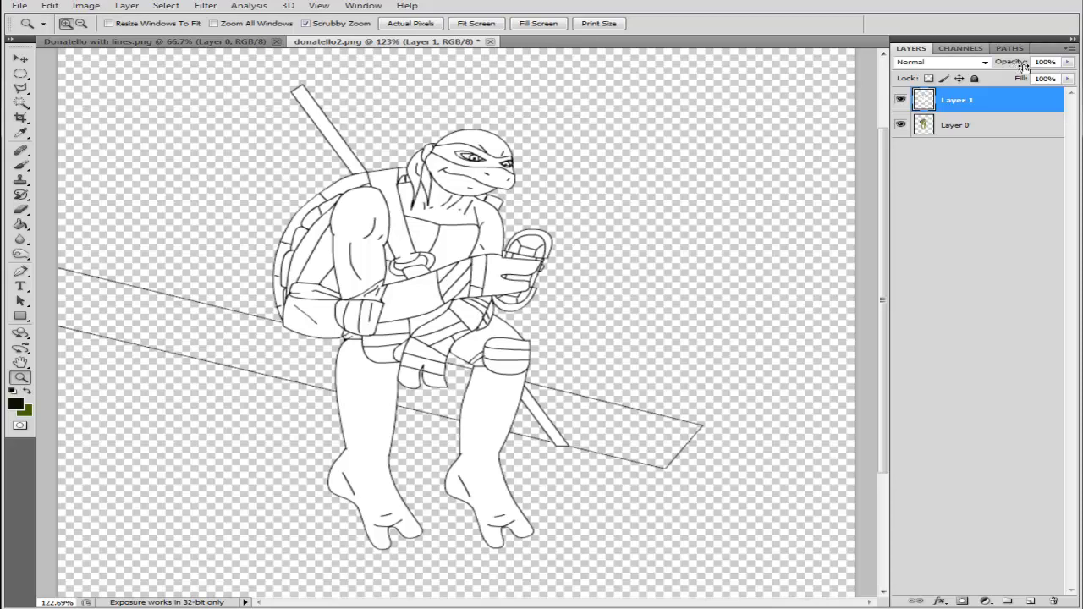
click(1068, 63)
drag(1058, 76, 988, 77)
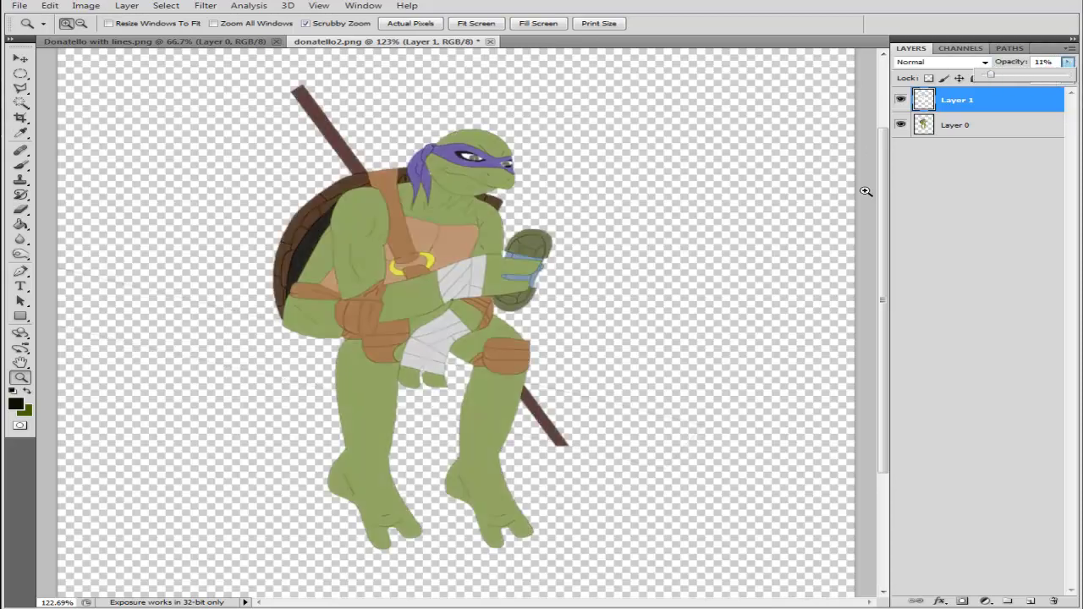
- Select the coloured Layer 0 and zoom in on the head and arm
click(975, 127)
click(977, 103)
click(970, 125)
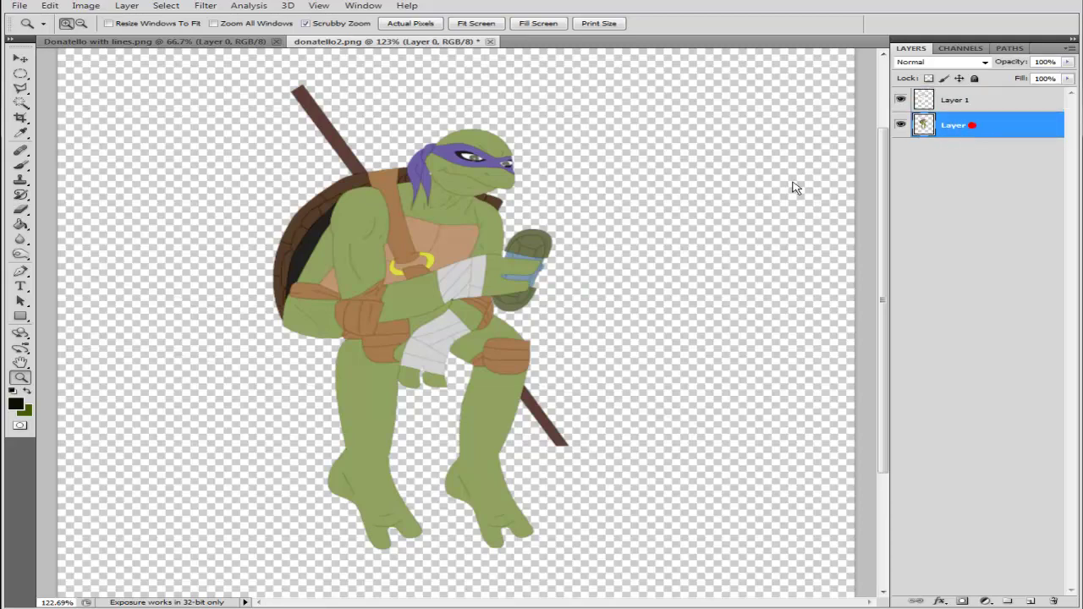
click(366, 228)
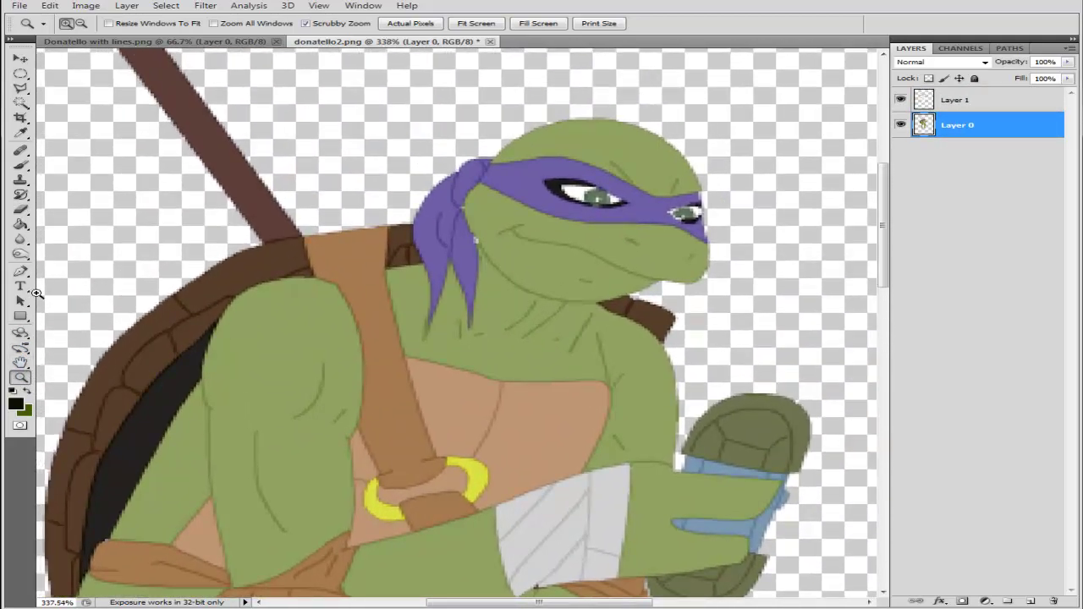
- Set the Dodge tool to Highlights with a small brush and shade the shoulder edges
click(20, 254)
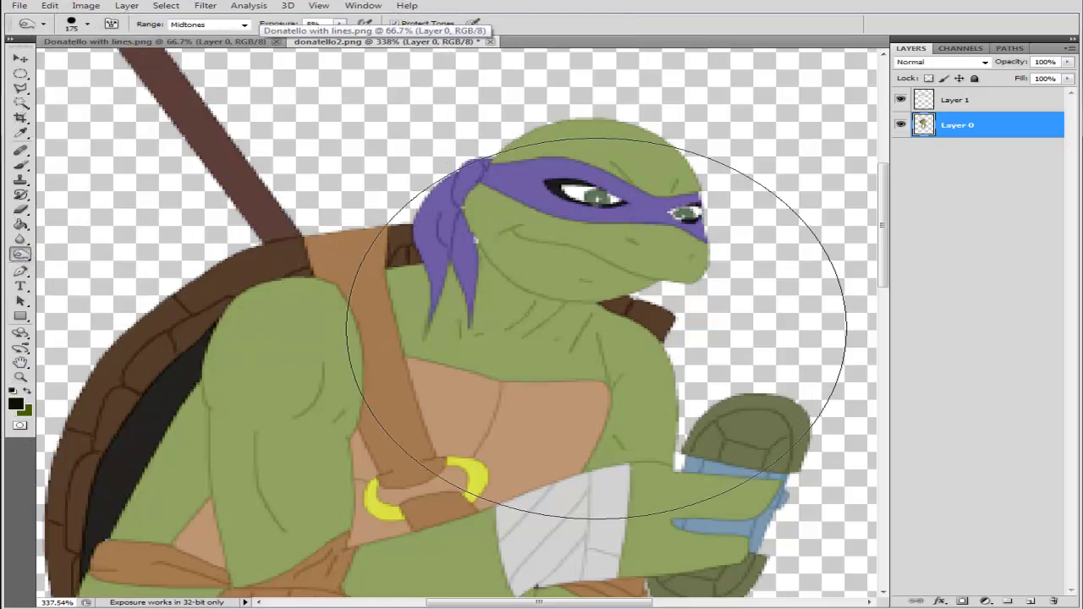
key(bracketleft)
key(bracketleft)
key(bracketleft)
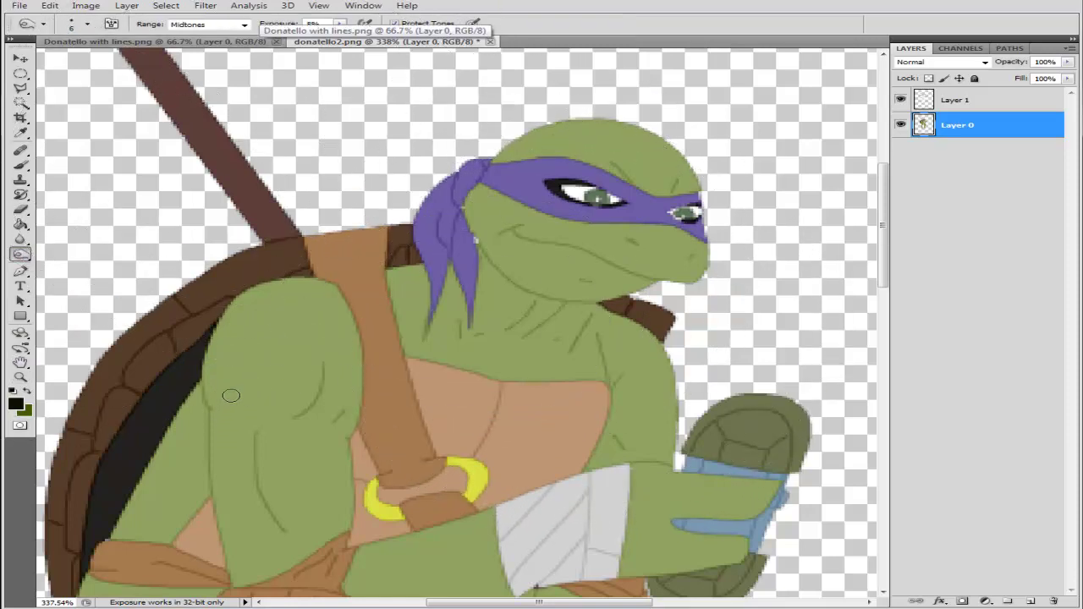
click(227, 25)
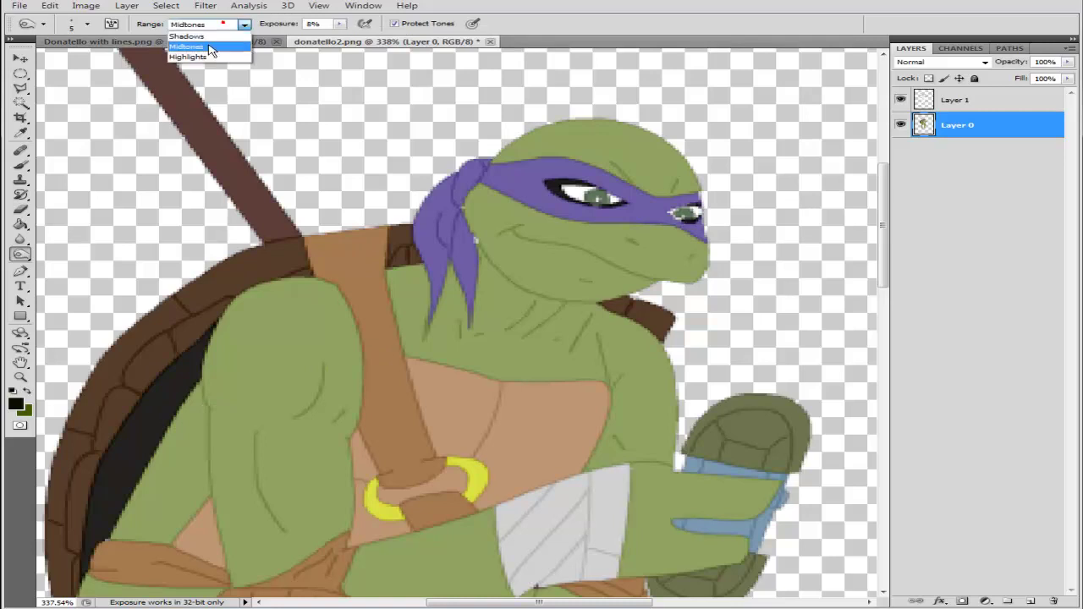
click(220, 56)
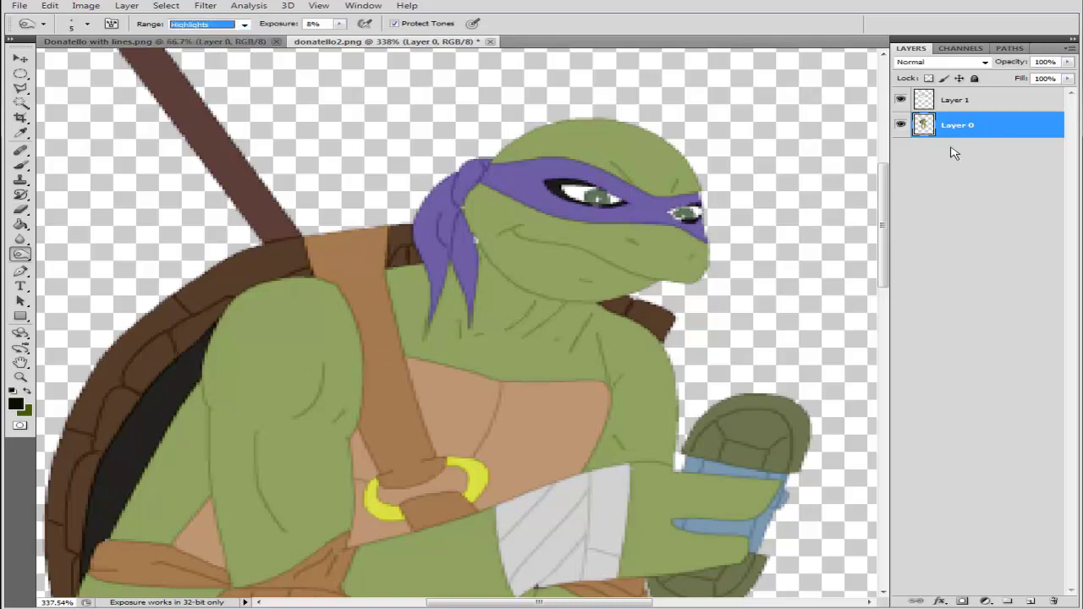
click(207, 394)
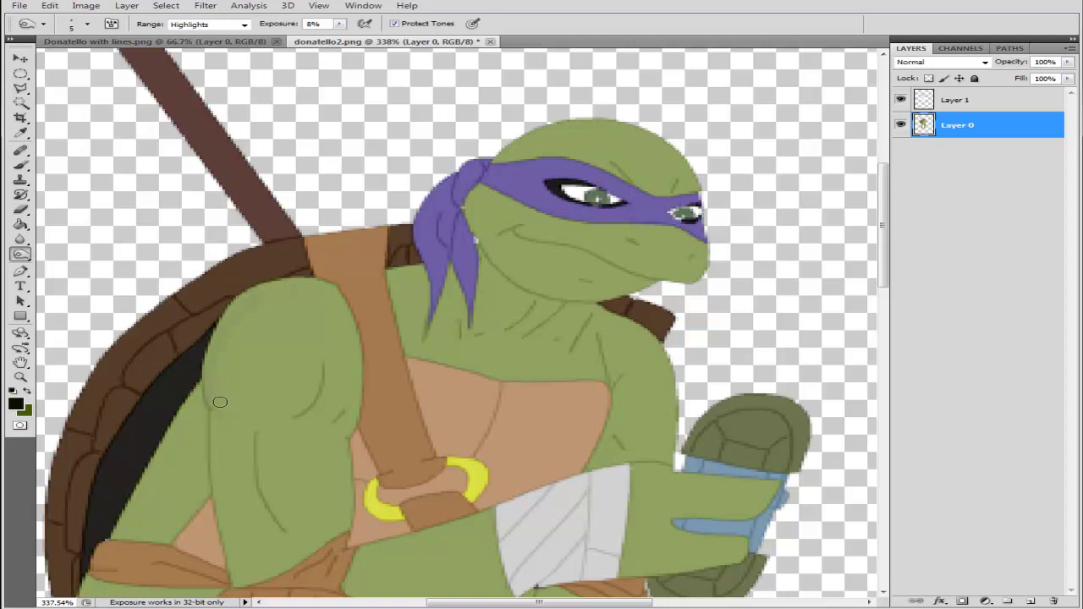
mouse_move(273, 291)
mouse_down()
mouse_move(230, 408)
mouse_move(305, 385)
mouse_move(283, 418)
mouse_move(319, 352)
mouse_up()
key(bracketleft)
key(bracketleft)
key(bracketleft)
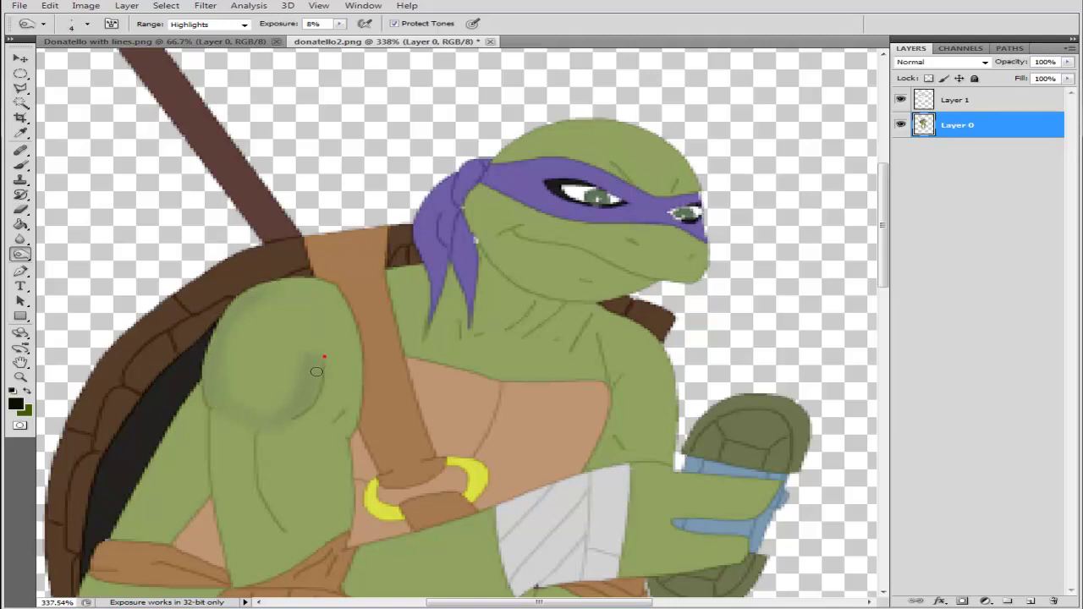
key(bracketleft)
key(bracketleft)
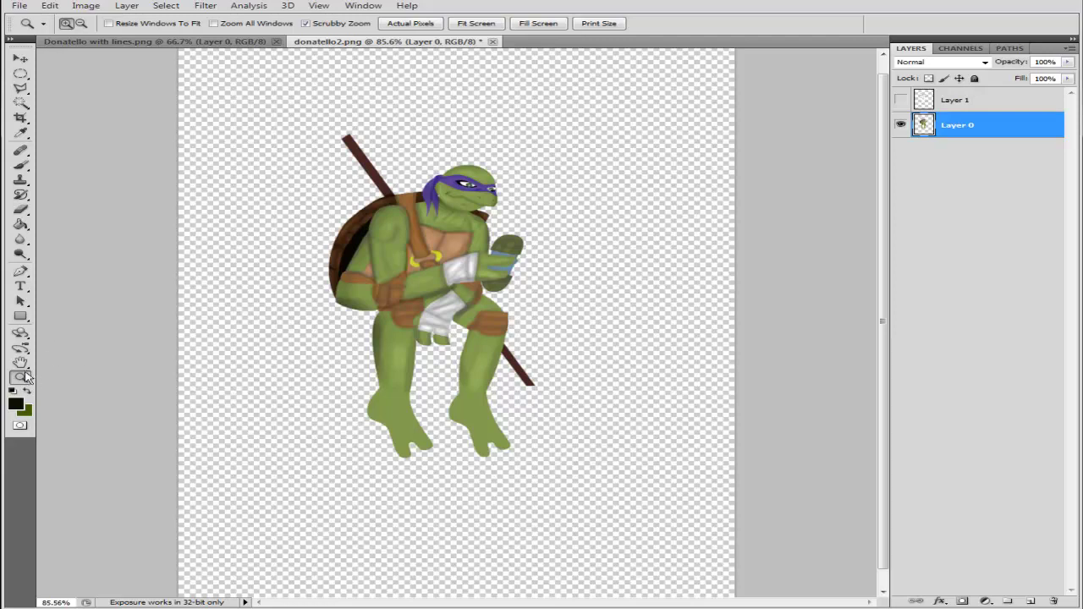
- Pick the Dodge tool from the Blur group and lighten highlights down the leg and foot
click(21, 243)
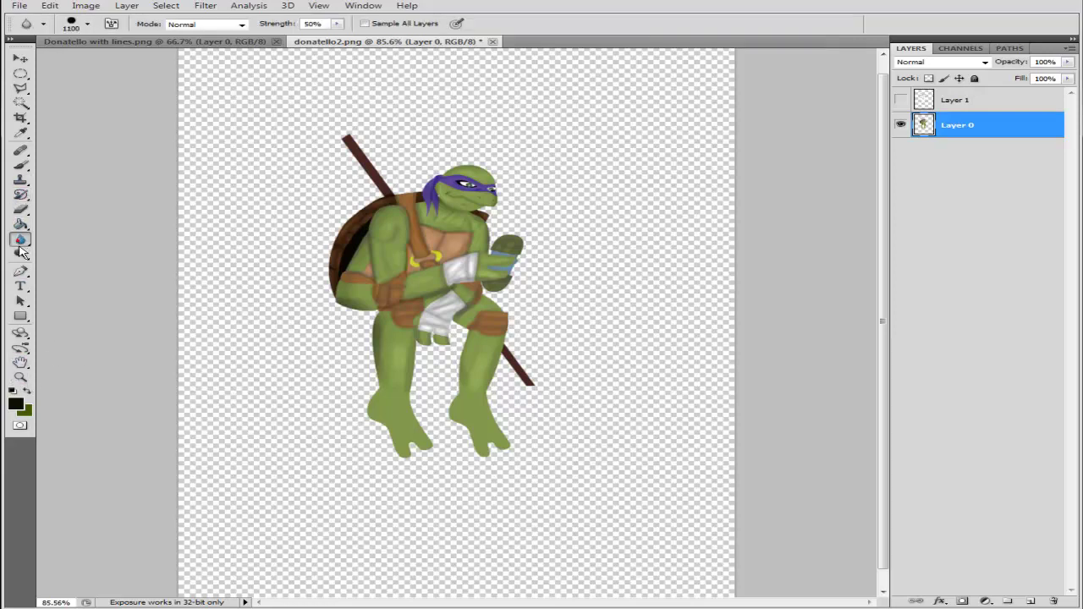
right_click(21, 254)
click(68, 249)
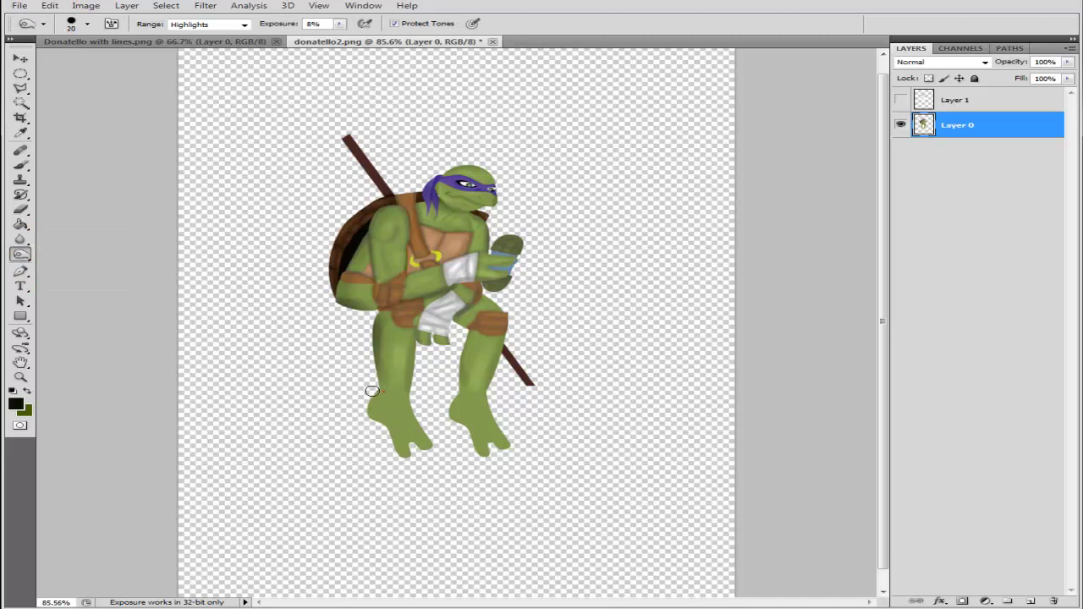
mouse_move(375, 386)
mouse_down()
mouse_move(380, 411)
mouse_move(412, 446)
mouse_up()
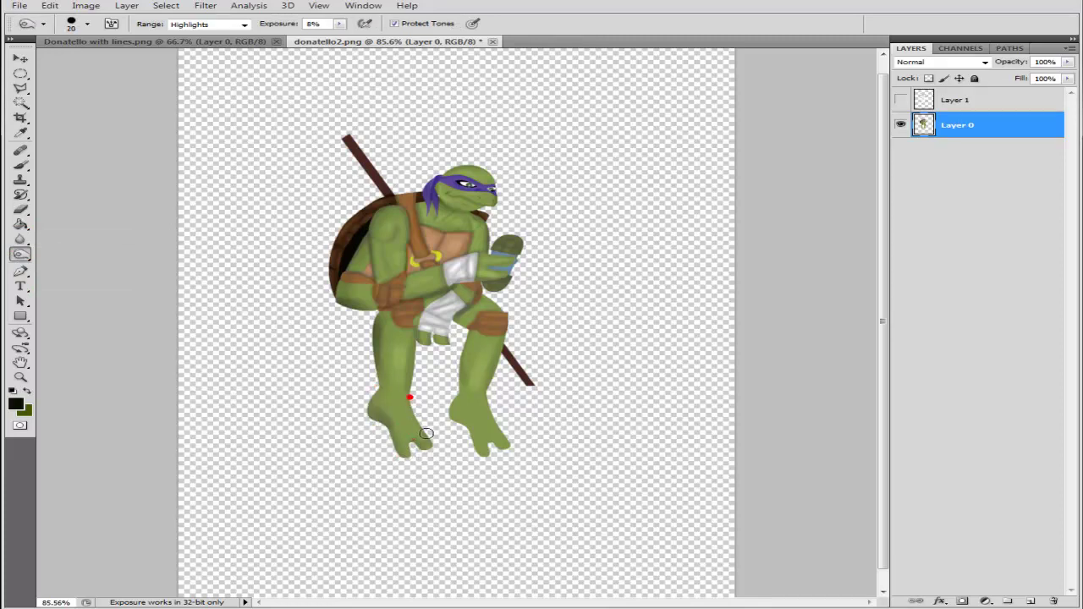
drag(458, 415, 501, 449)
click(22, 378)
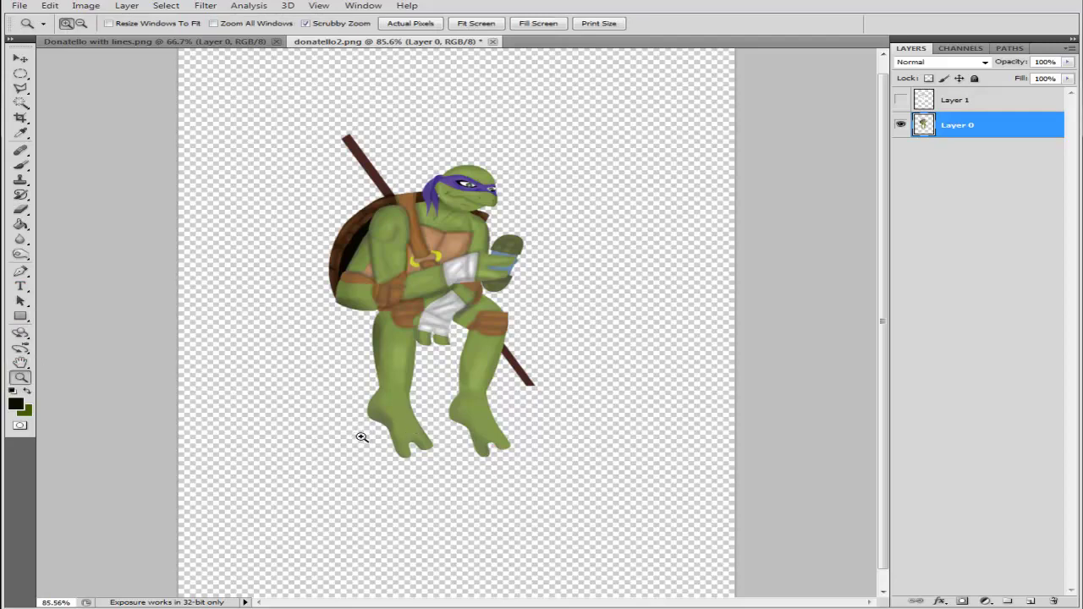
- Zoom in on the feet and burn the left foot's toe crease in Midtones
drag(362, 437, 435, 431)
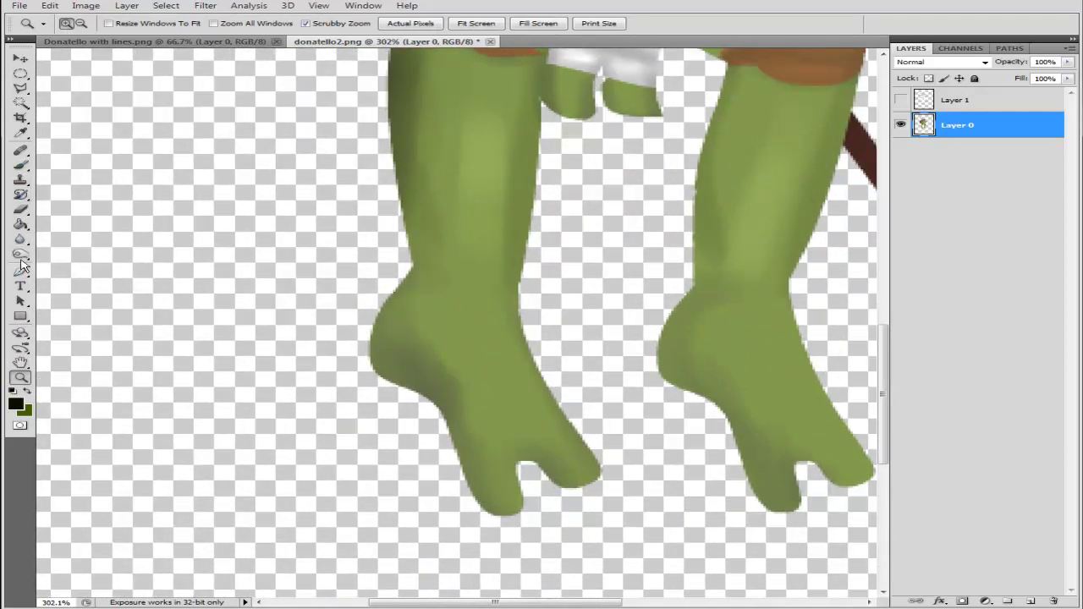
click(21, 255)
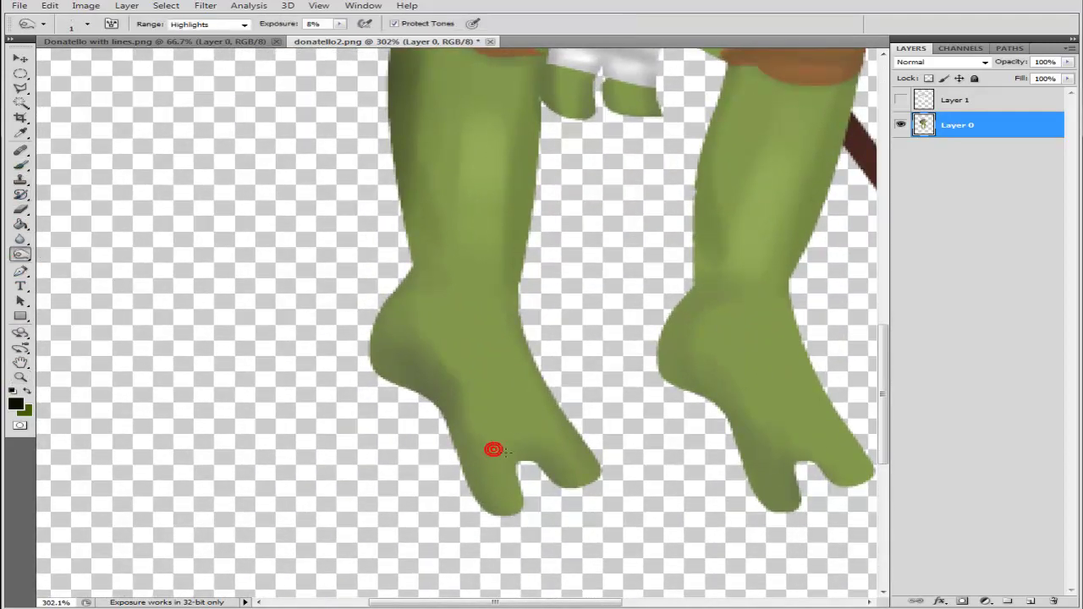
click(212, 24)
click(208, 46)
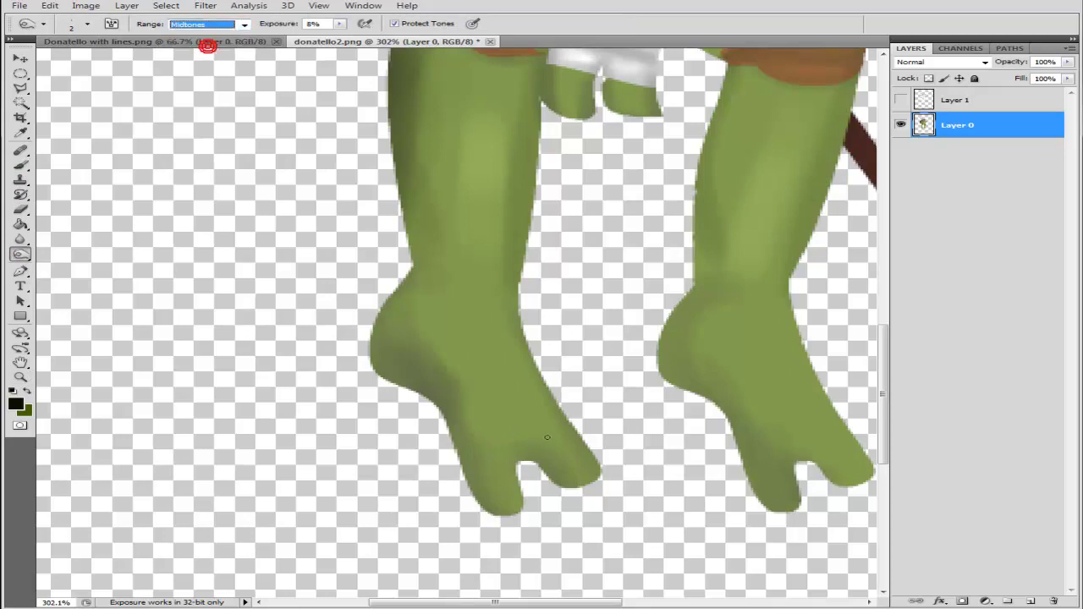
click(504, 448)
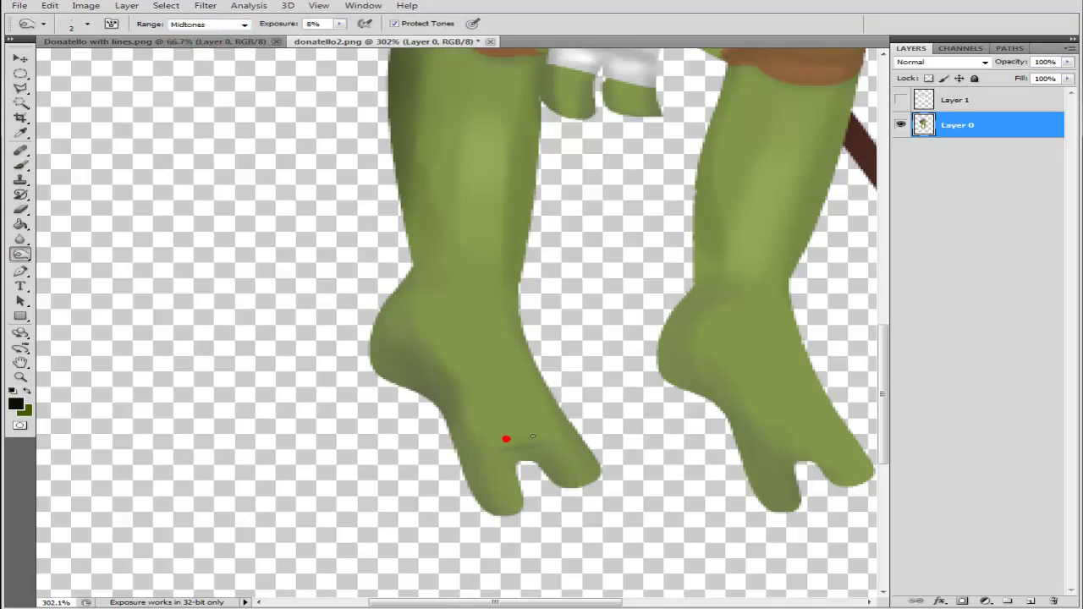
click(525, 459)
- Darken the backs of the left and right heels with a larger burn brush
key(bracketright)
key(bracketright)
key(bracketright)
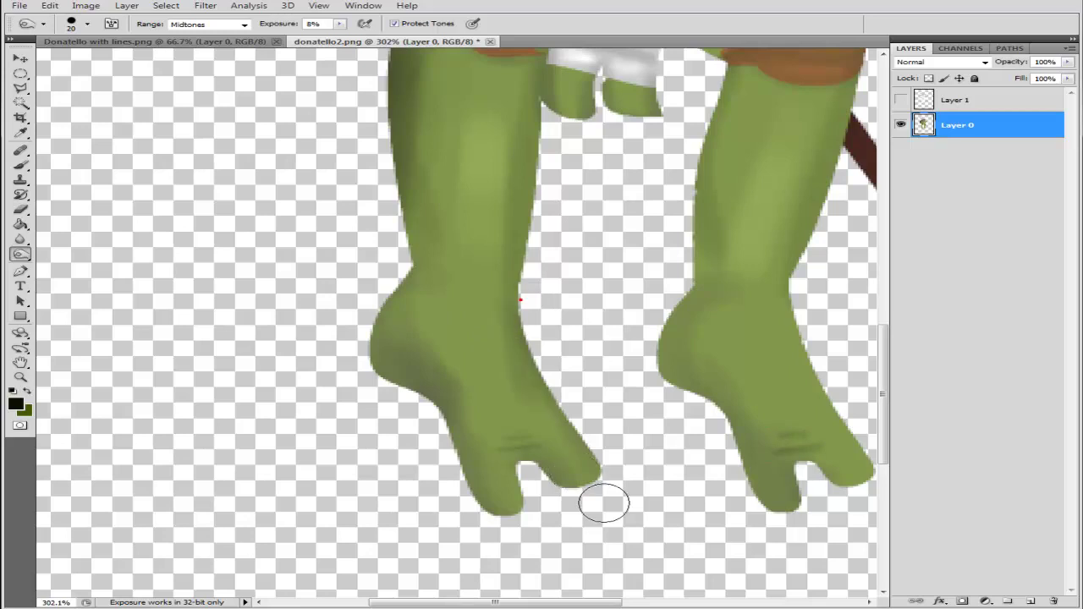
key(bracketright)
key(bracketright)
key(bracketright)
drag(398, 285, 388, 385)
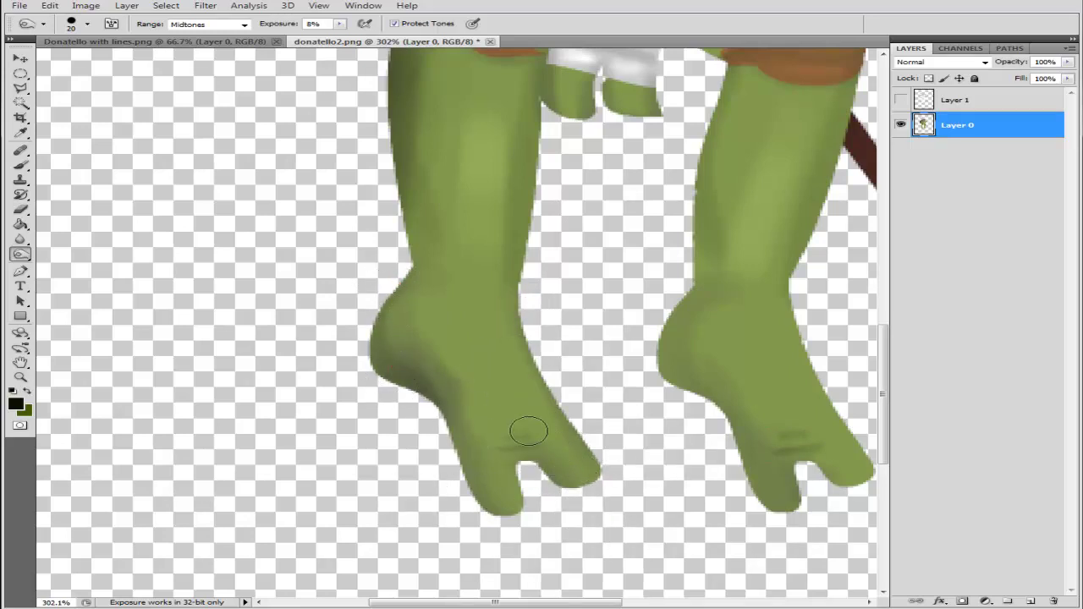
key(bracketleft)
key(bracketleft)
drag(656, 328, 723, 424)
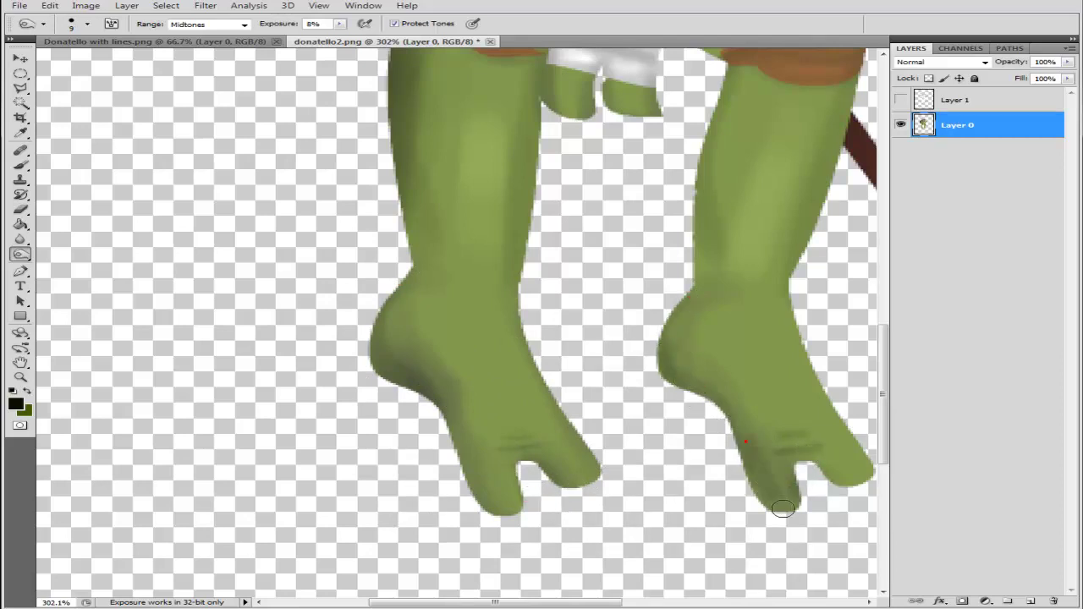
- Switch to the Dodge tool and lighten the left ankle
drag(21, 254, 51, 265)
click(52, 254)
key(bracketright)
key(bracketright)
key(bracketright)
key(bracketleft)
drag(459, 302, 496, 399)
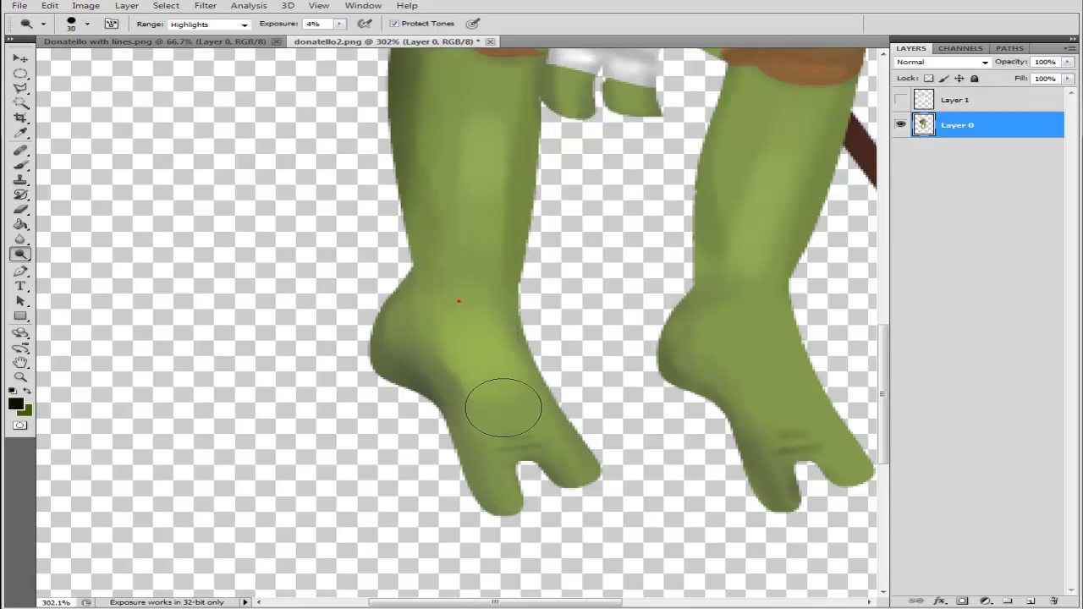
drag(692, 421, 635, 437)
- Lighten the right ankle with Midtones dodging, then fit the whole figure in view
click(210, 24)
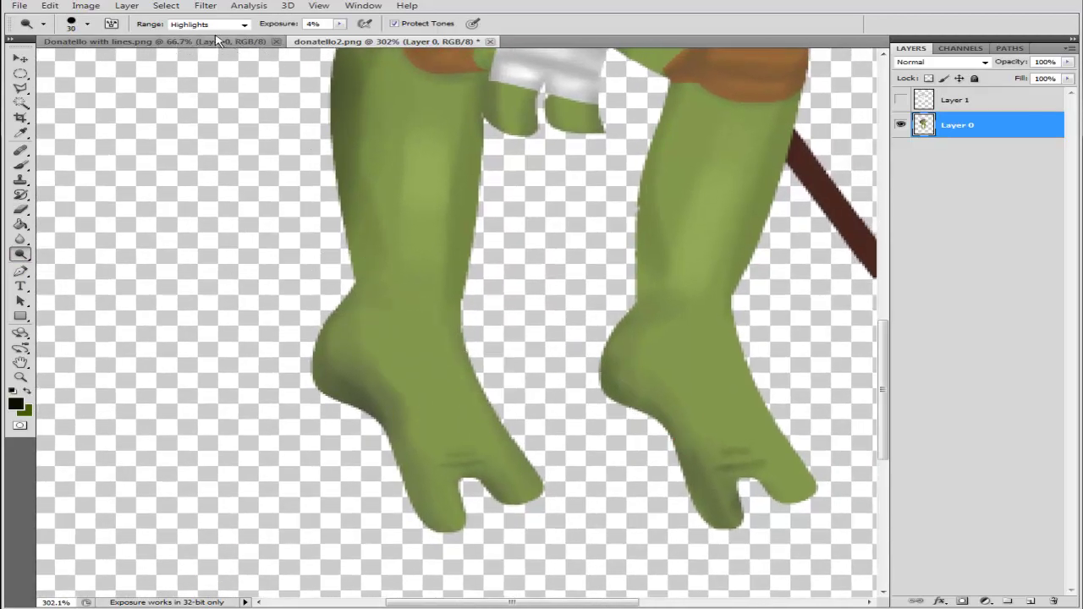
click(187, 46)
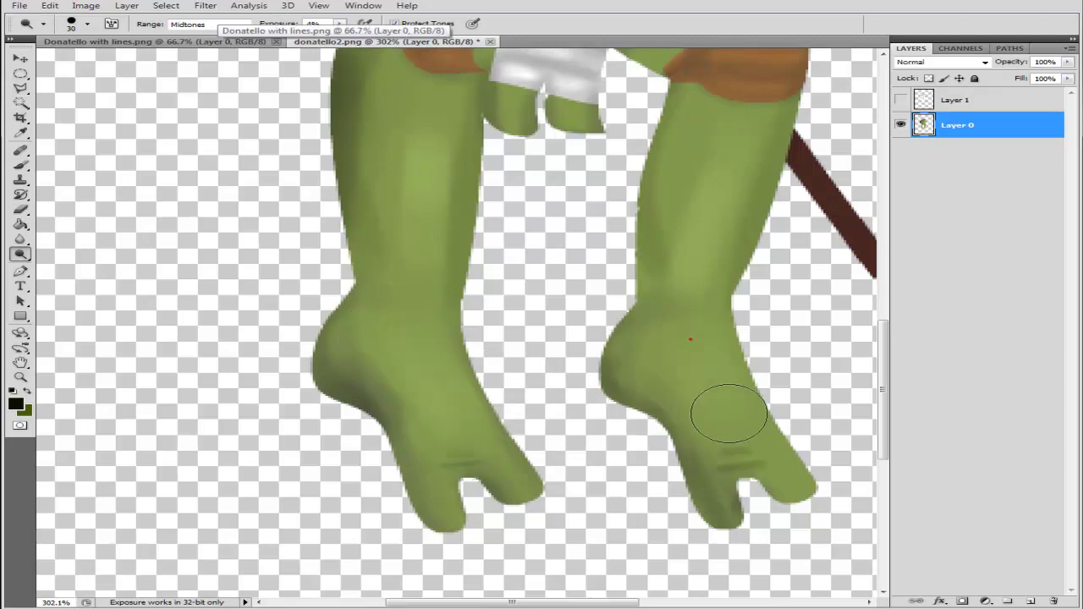
drag(691, 340, 732, 431)
key(bracketleft)
key(bracketleft)
key(bracketleft)
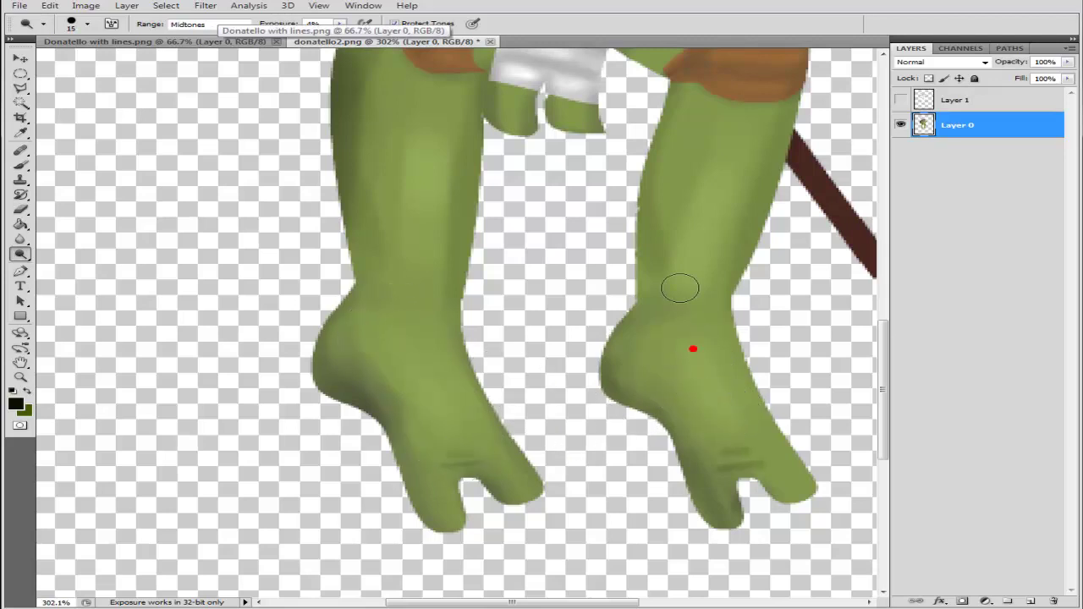
click(421, 156)
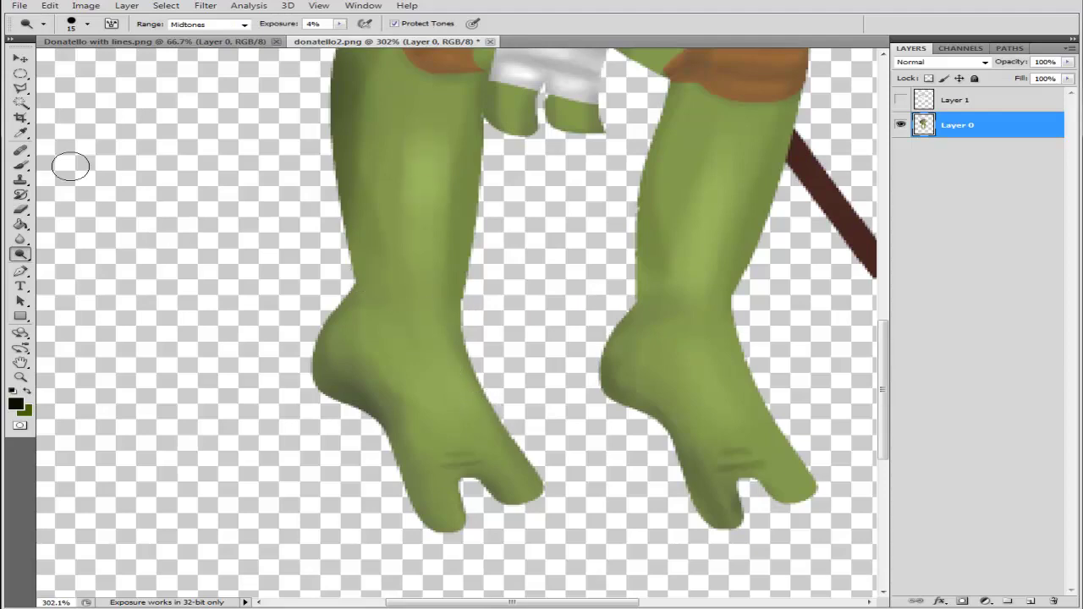
click(20, 378)
key(ctrl+0)
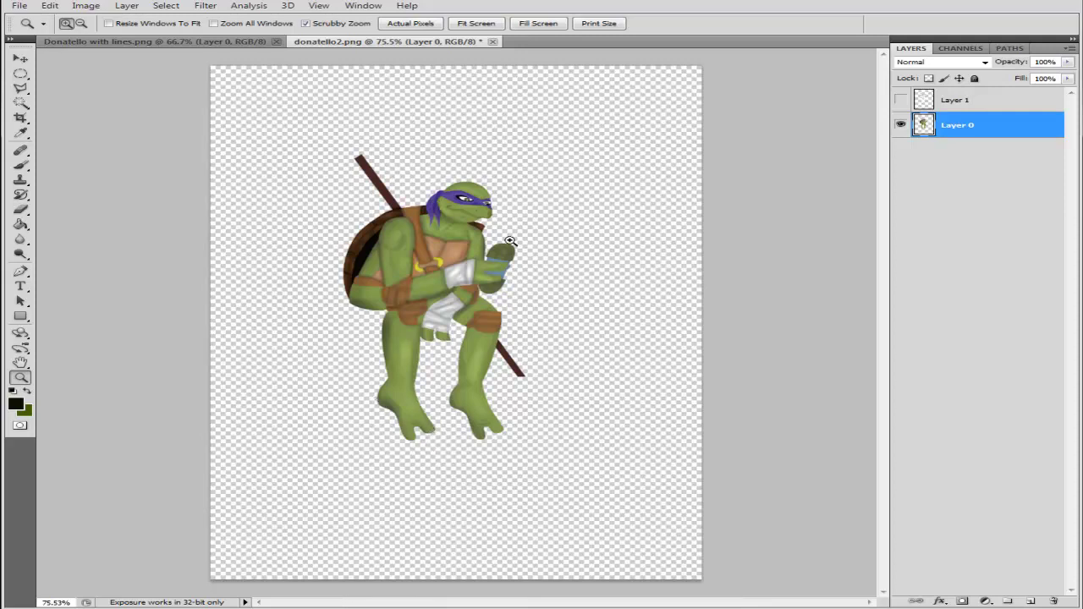
click(901, 100)
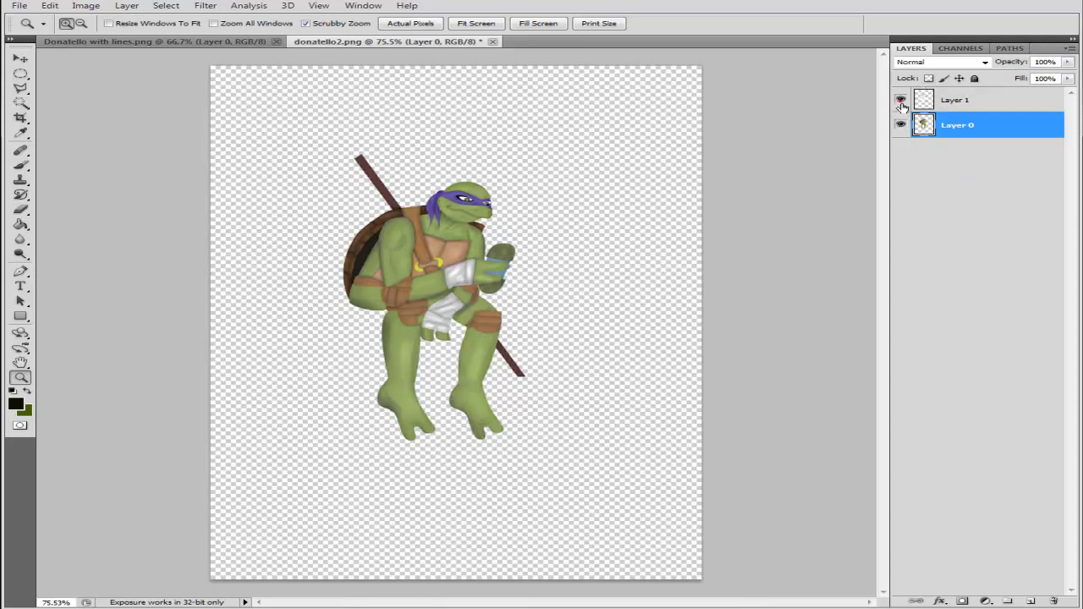
click(901, 125)
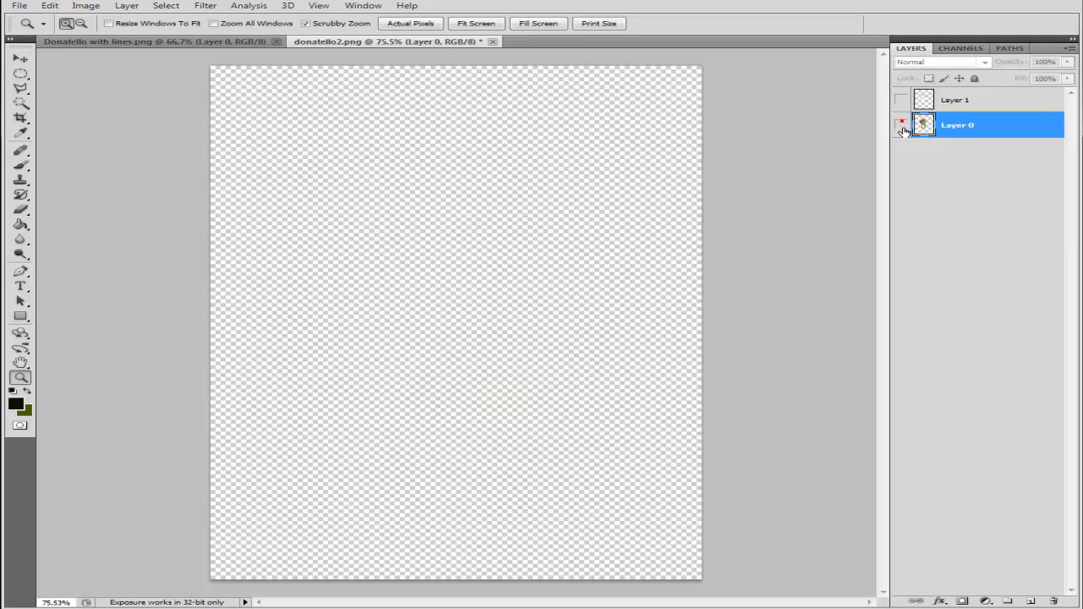
click(901, 101)
click(902, 100)
click(958, 99)
click(1068, 62)
mouse_move(1062, 75)
mouse_down()
mouse_move(999, 81)
mouse_move(1078, 80)
mouse_up()
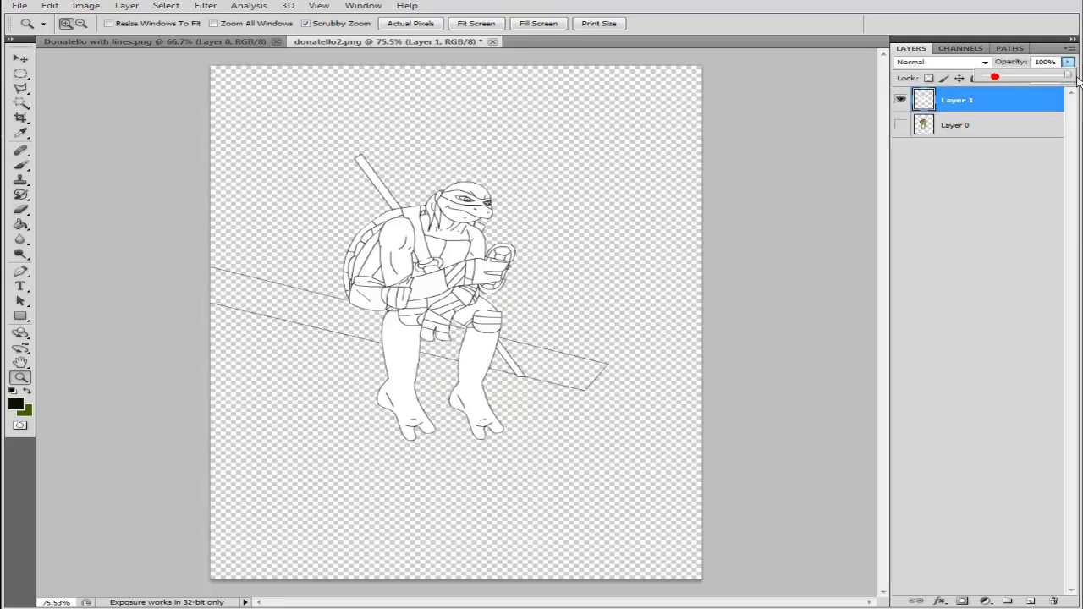
click(900, 99)
click(901, 124)
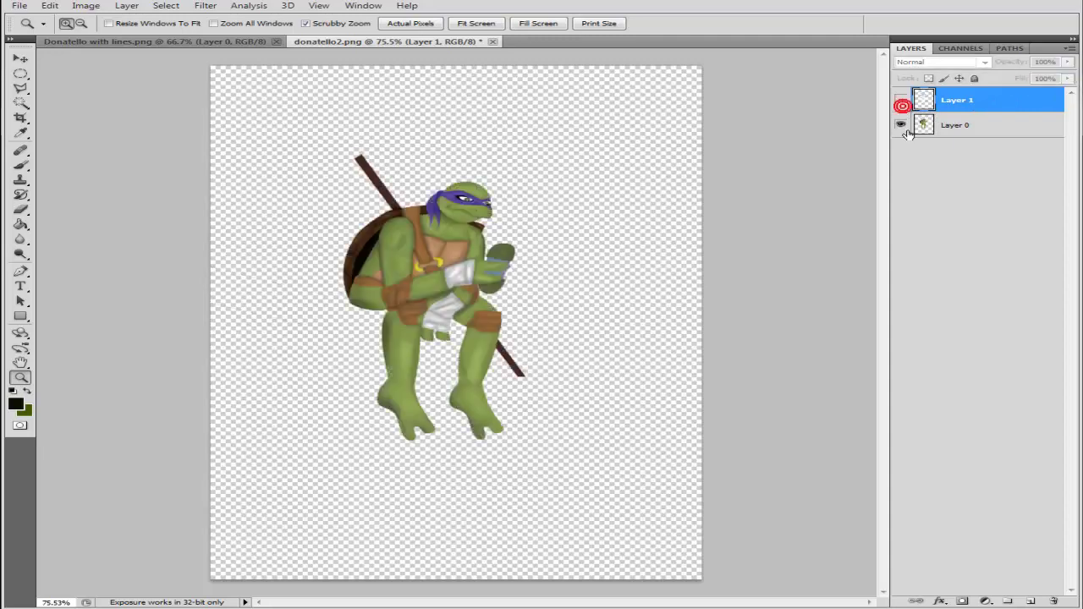
click(902, 100)
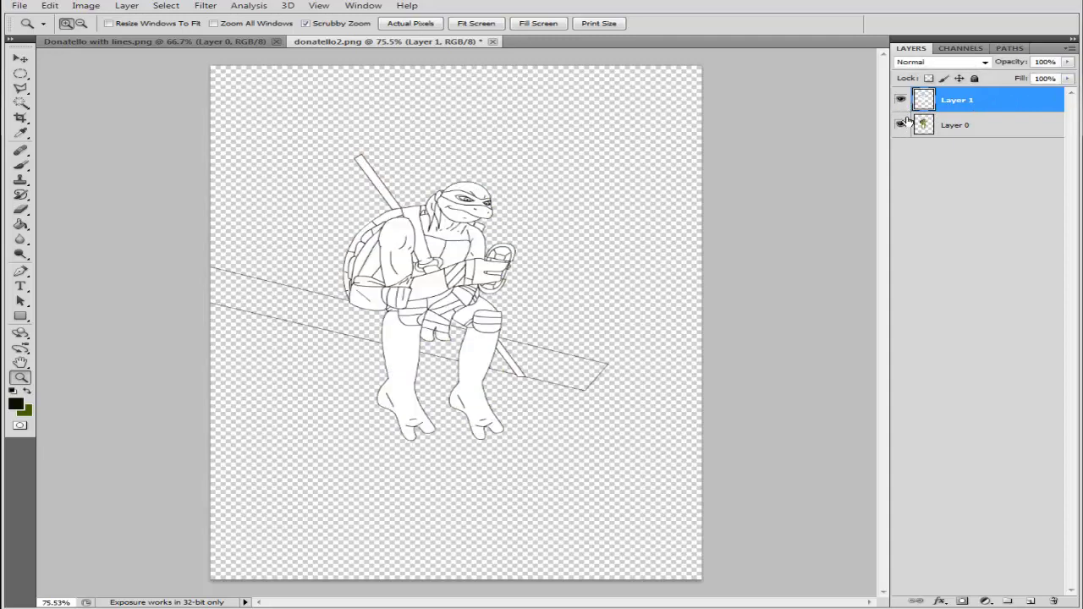
click(901, 124)
click(901, 100)
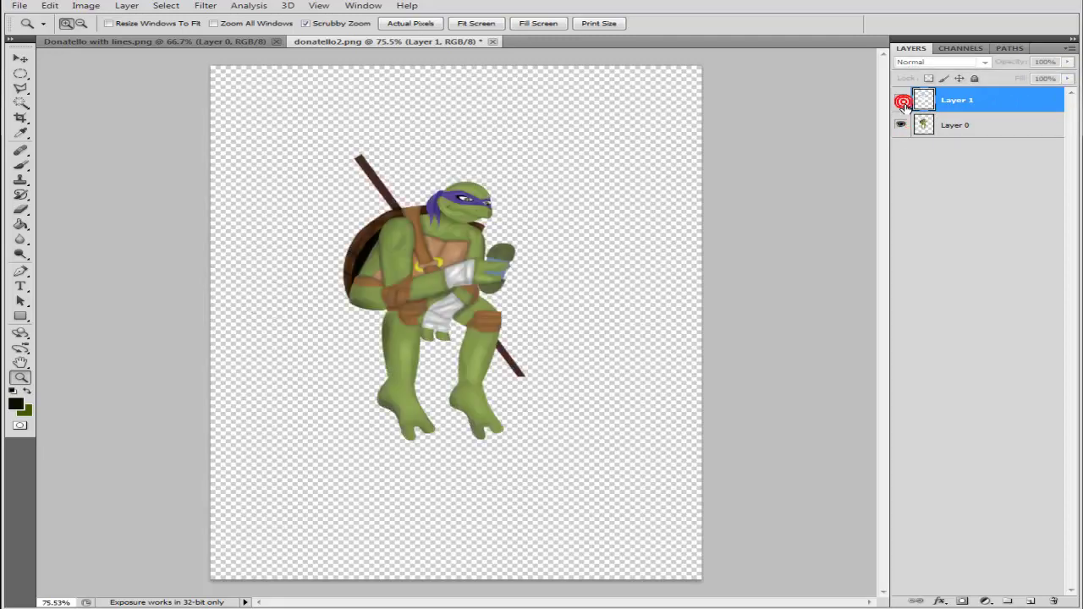
click(902, 101)
mouse_move(177, 272)
mouse_down()
mouse_move(549, 217)
mouse_move(163, 275)
mouse_up()
- Set up a tiny 19 px round brush on the coloured turtle layer
drag(622, 245, 169, 195)
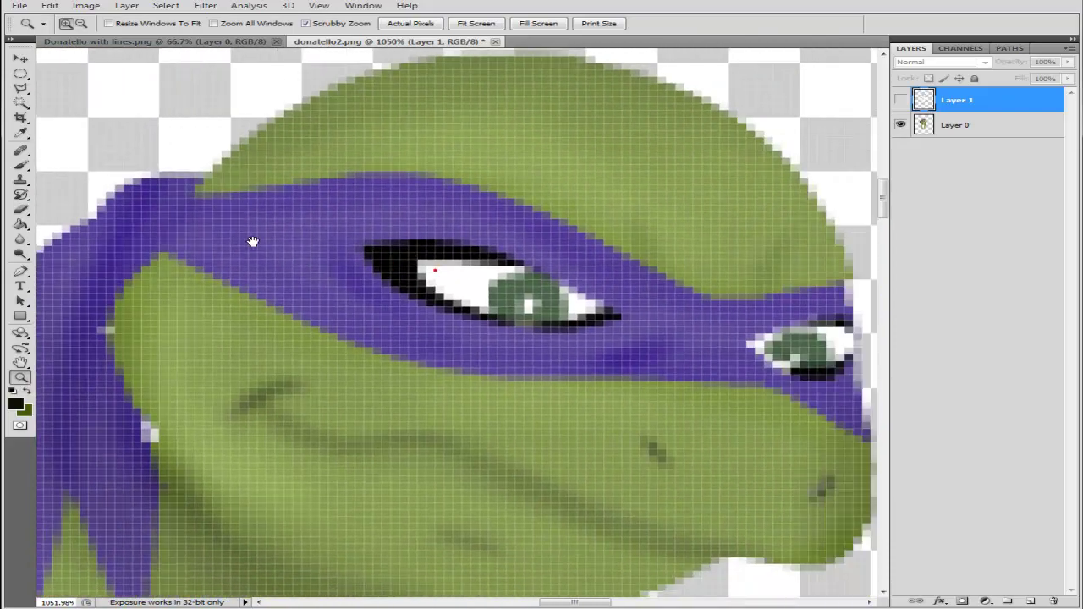
click(22, 166)
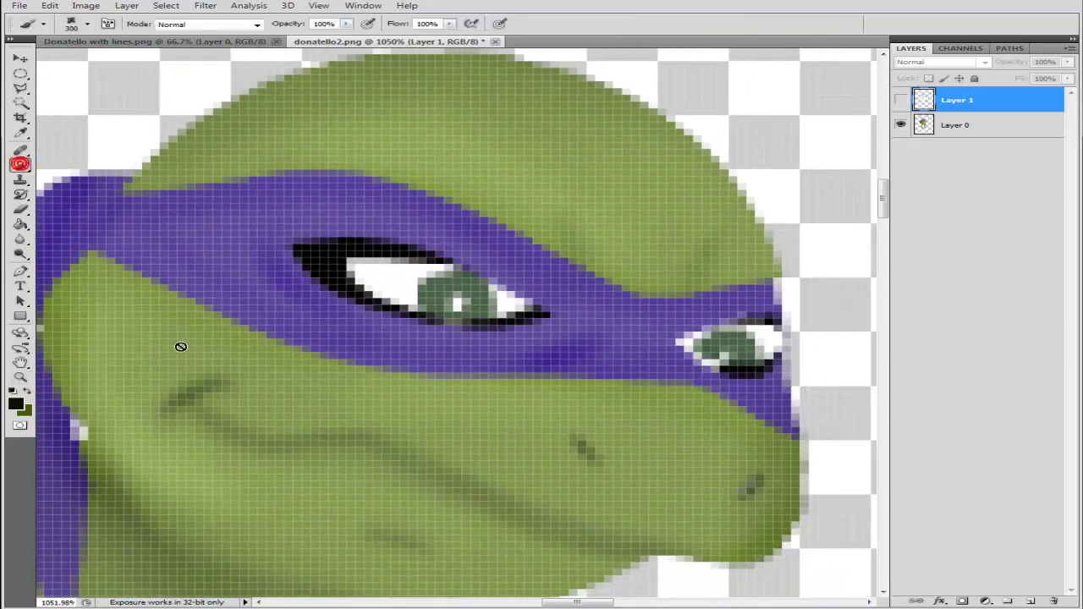
click(935, 124)
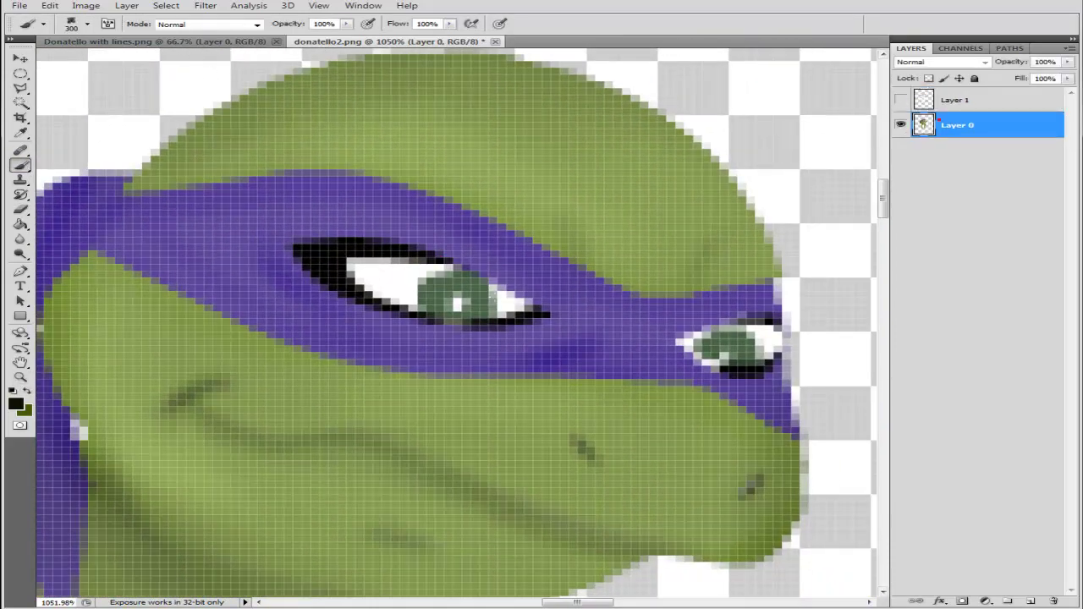
click(457, 306)
key(ctrl+z)
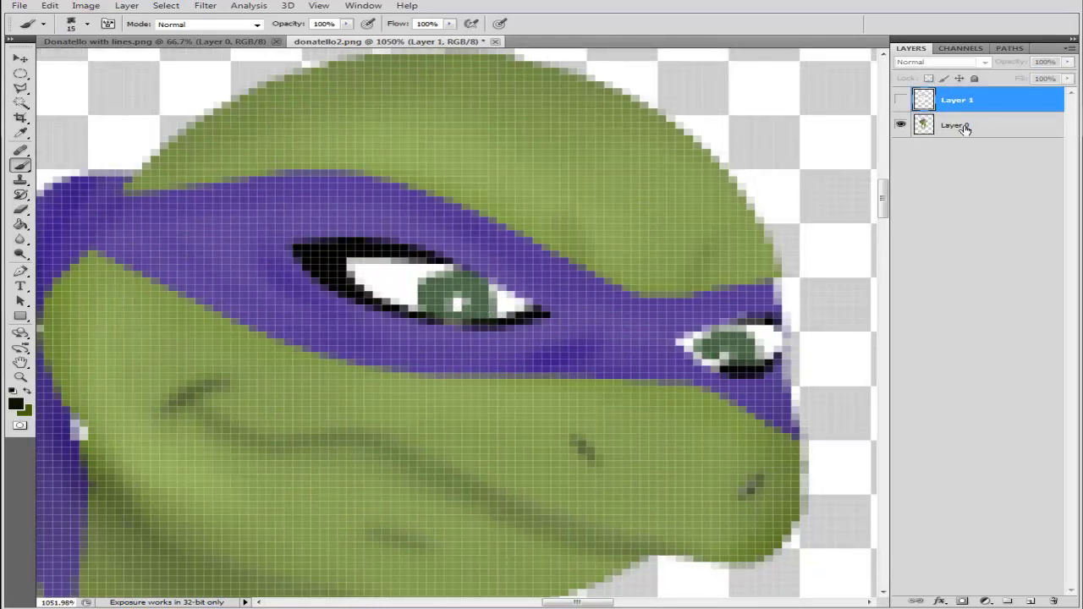
click(961, 125)
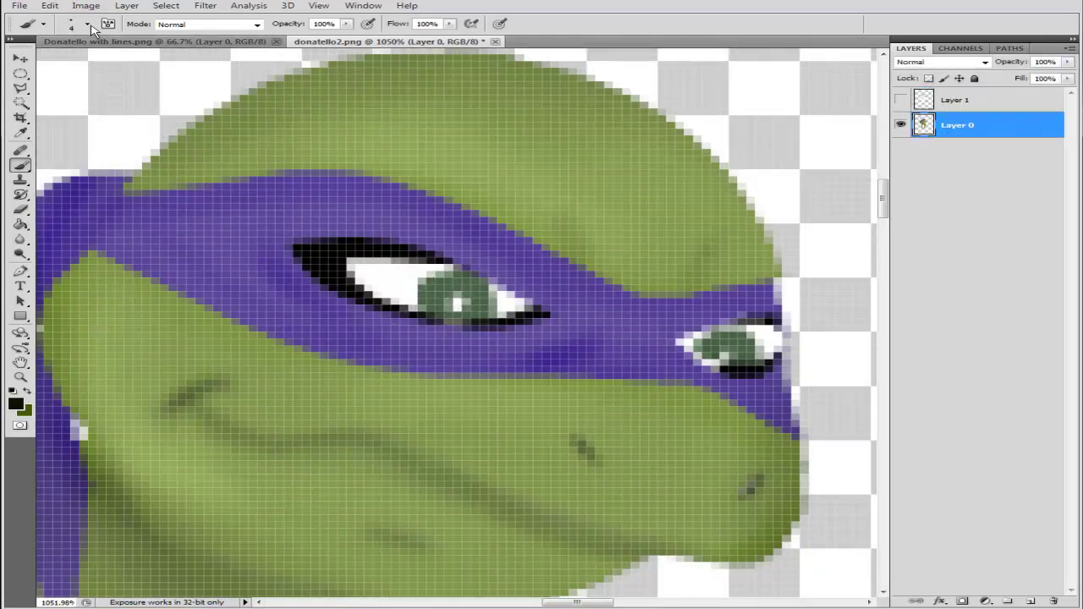
click(88, 24)
drag(195, 112, 193, 146)
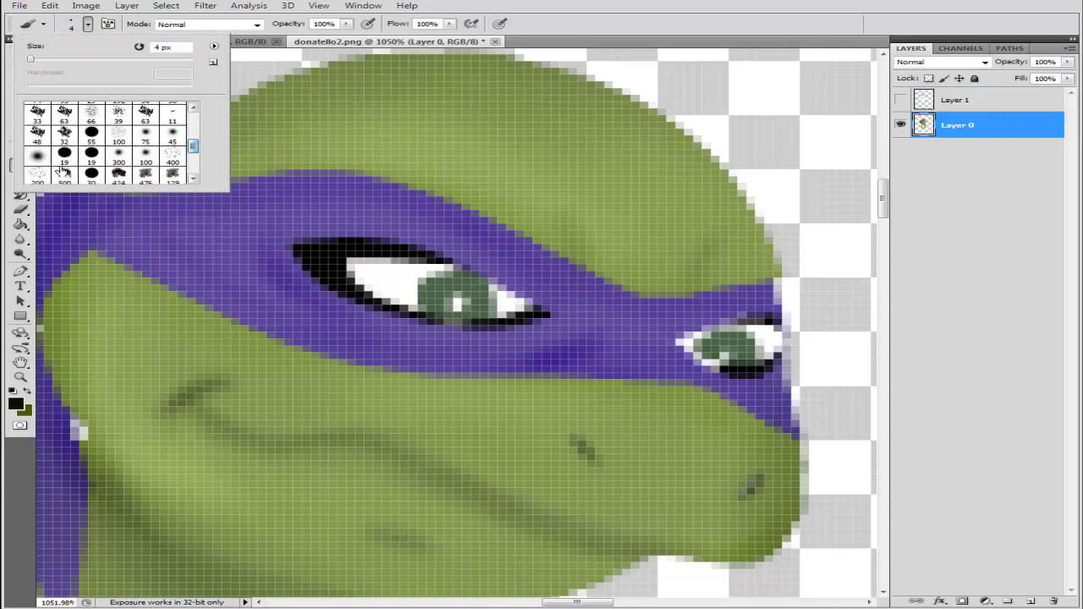
click(64, 170)
key(Return)
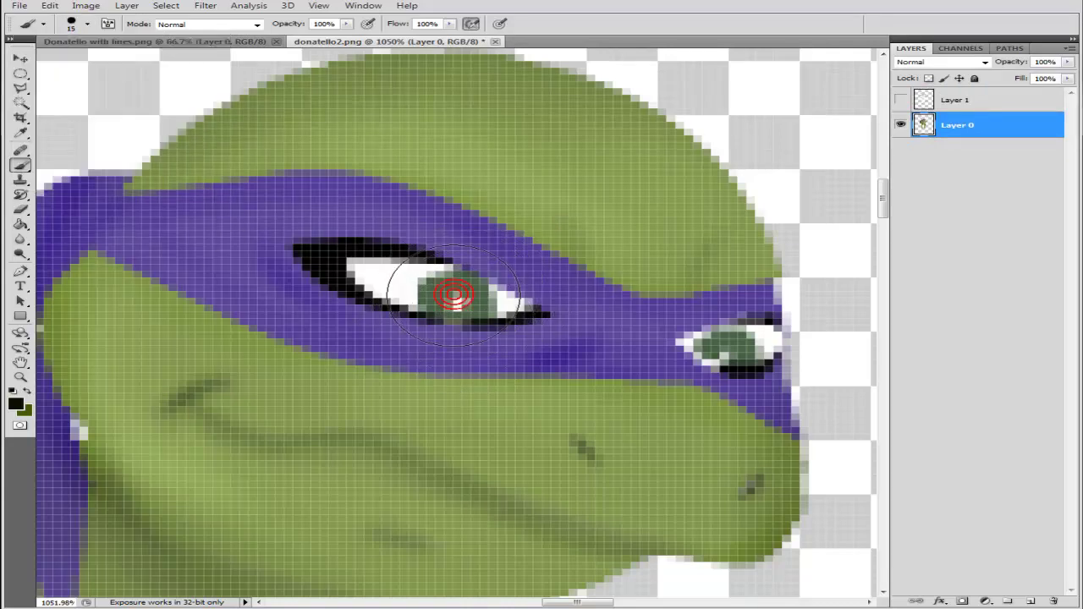
key(bracketleft)
key(bracketleft)
key(bracketleft)
key(bracketleft)
- Darken both irises and upper lids, and tone down the white beside the larger iris
drag(456, 308, 457, 305)
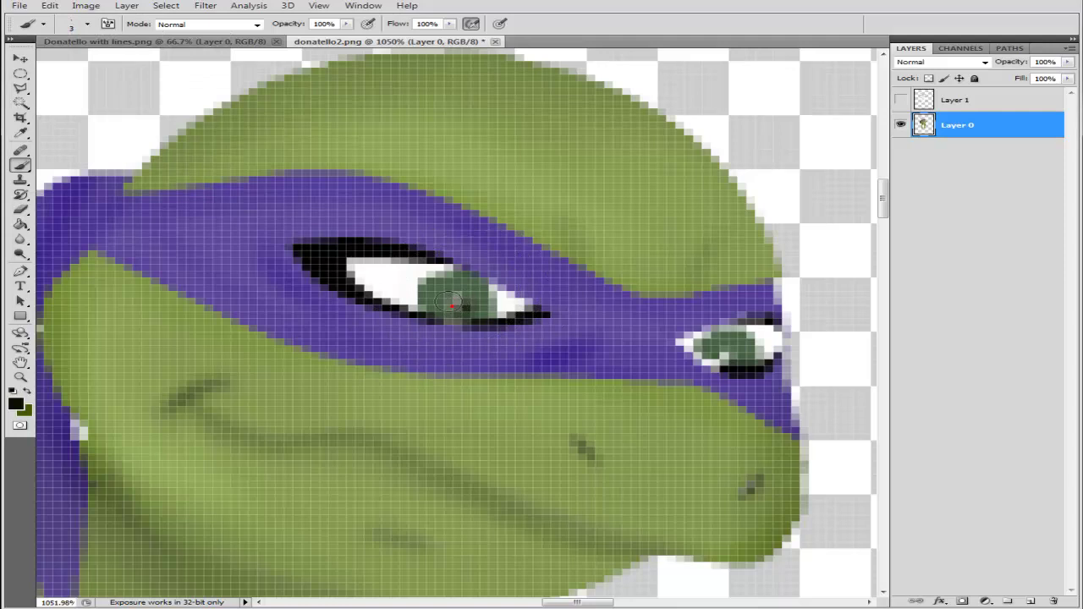
click(723, 353)
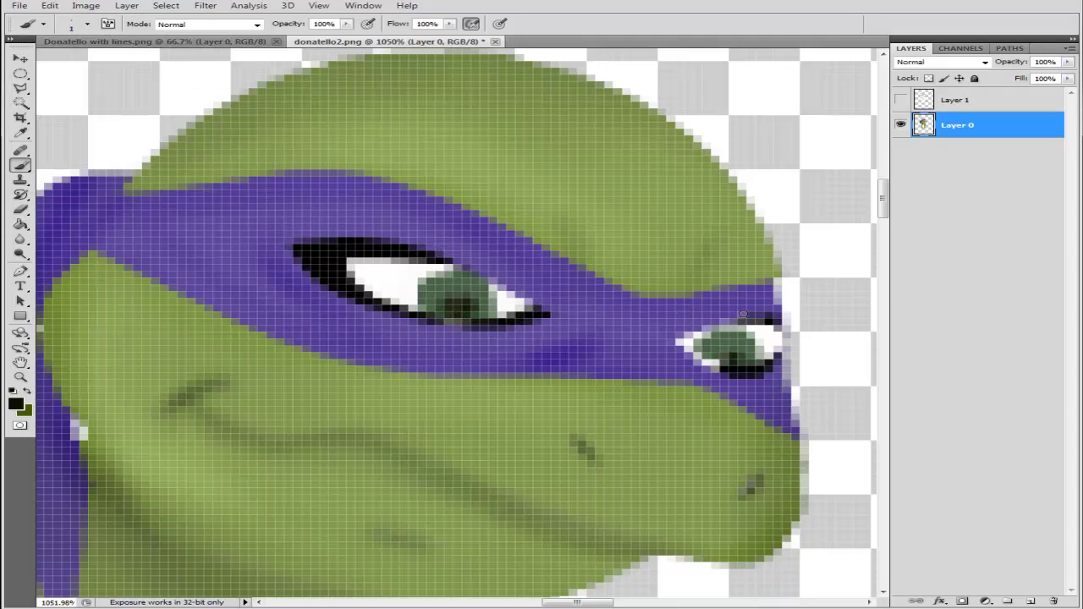
drag(743, 314, 693, 336)
mouse_move(758, 320)
mouse_down()
mouse_move(677, 342)
mouse_move(721, 376)
mouse_move(678, 347)
mouse_up()
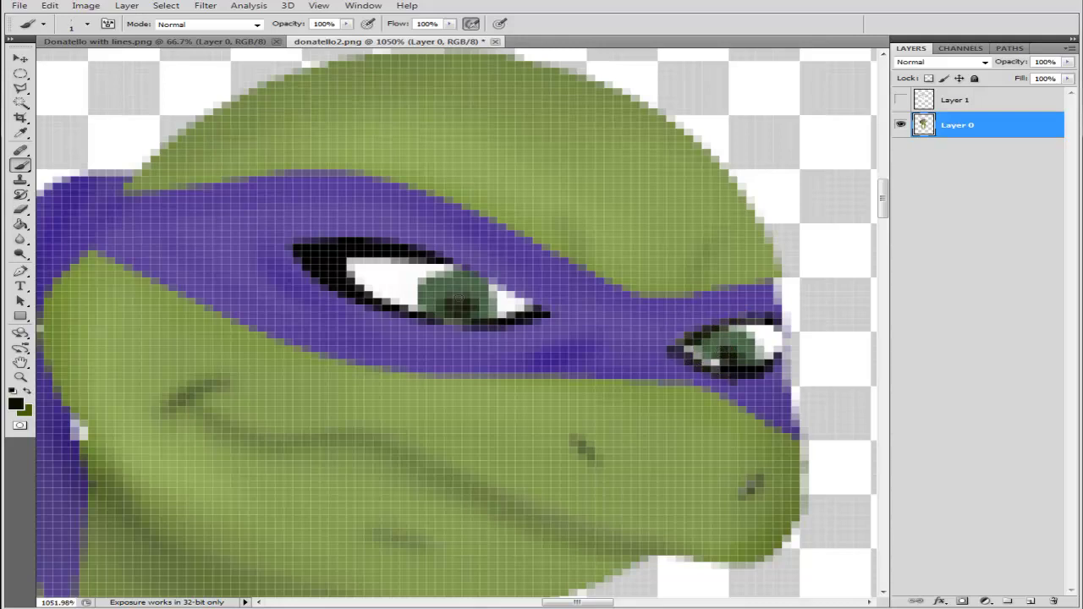
mouse_move(462, 301)
mouse_down()
mouse_move(447, 320)
mouse_move(470, 326)
mouse_up()
drag(423, 261, 525, 302)
drag(461, 264, 530, 310)
scroll(543, 273, down, 3)
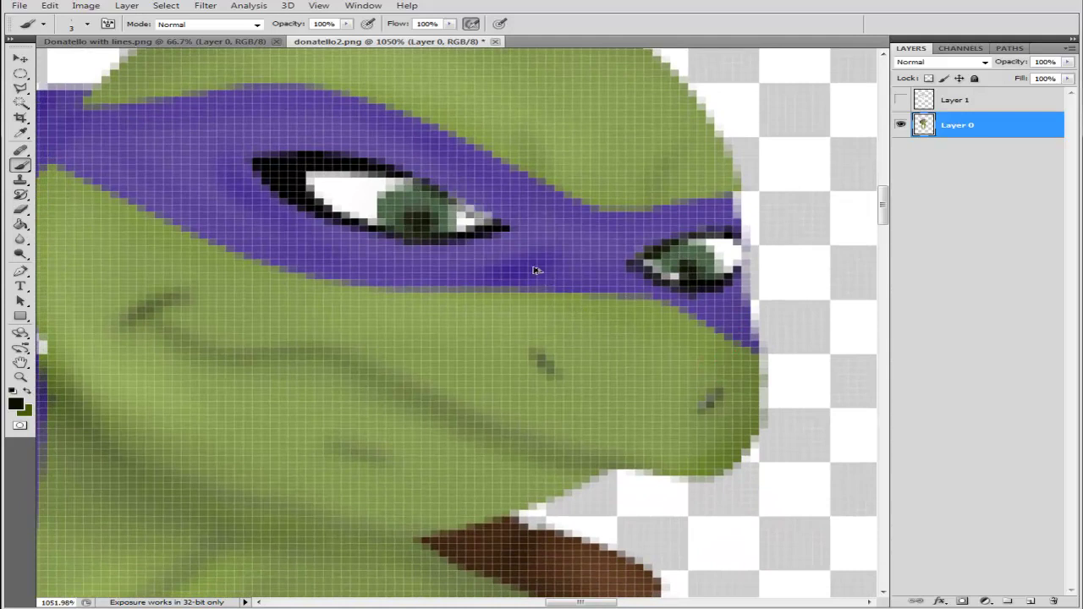
- Reshape the smaller eye's outline and paint dark pupils in both irises
drag(561, 345, 530, 371)
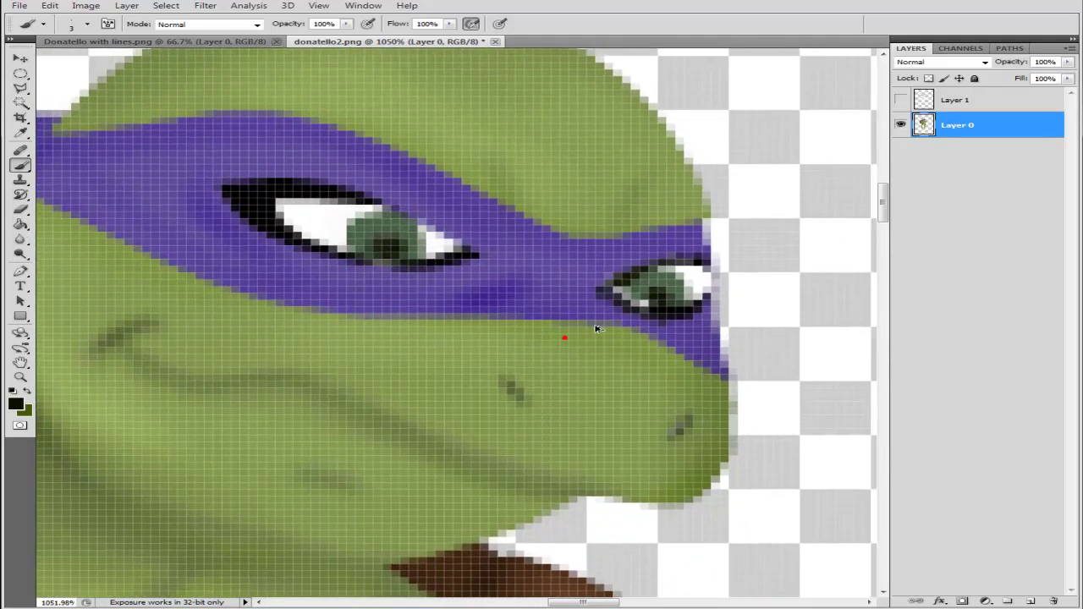
mouse_move(627, 321)
mouse_down()
mouse_move(618, 292)
mouse_move(685, 282)
mouse_up()
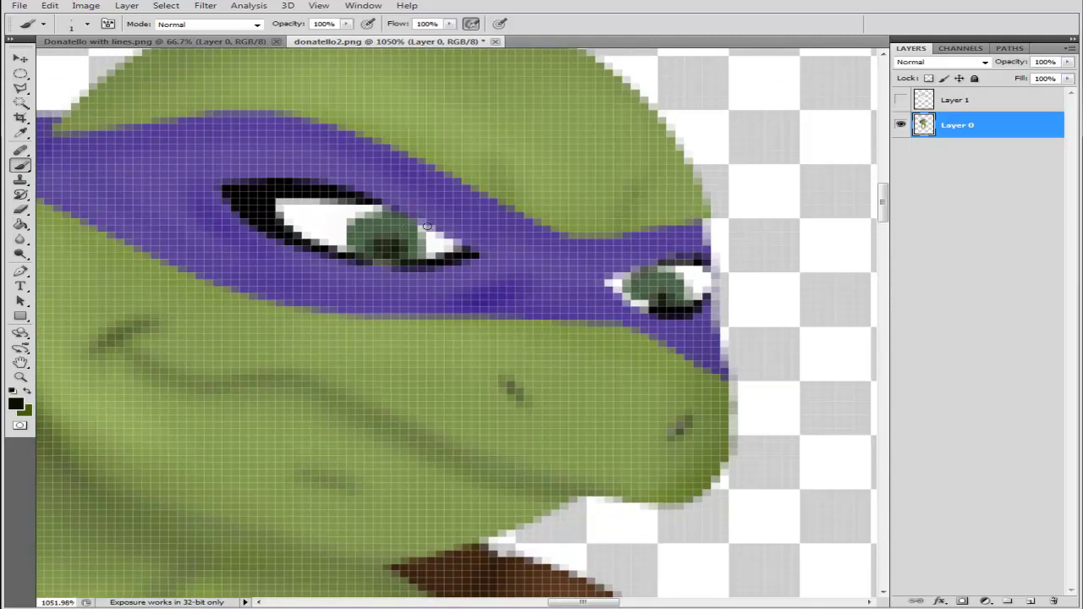
click(383, 245)
drag(653, 288, 668, 294)
- Sample the iris's dark green and add it to the right iris
click(21, 132)
click(370, 226)
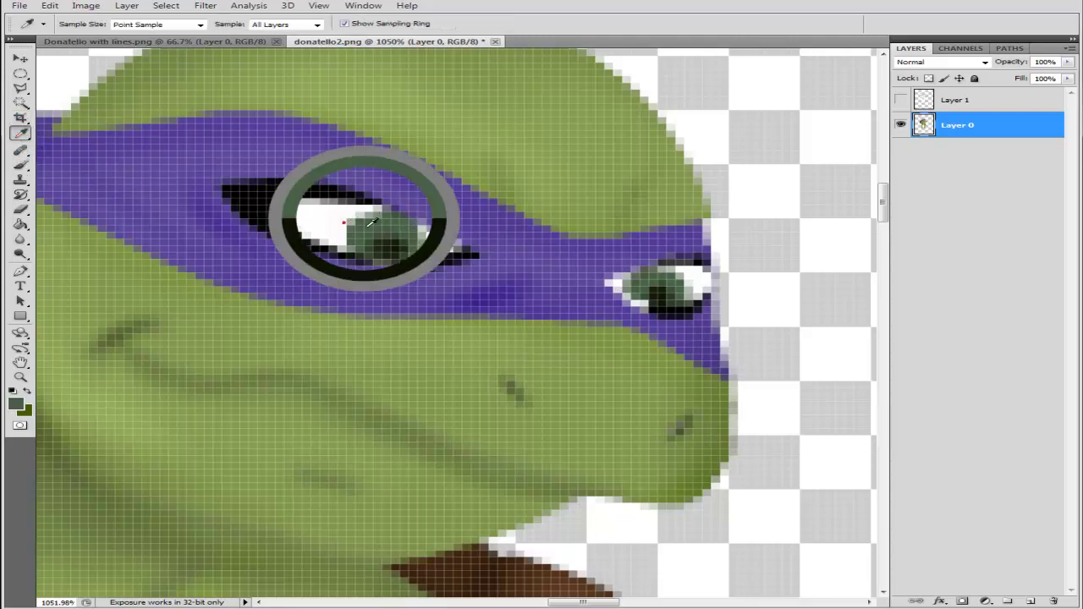
click(21, 165)
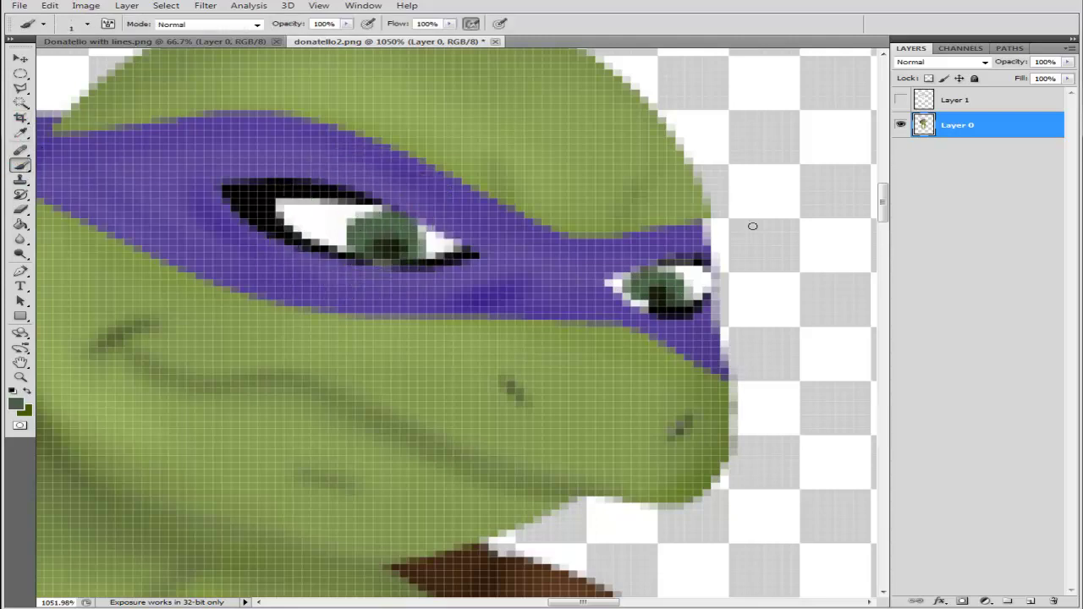
drag(640, 305, 631, 289)
- Set white as the paint colour and dab a white highlight into the eye
click(16, 404)
drag(546, 456, 582, 374)
click(430, 443)
click(491, 453)
click(398, 550)
key(Return)
key(b)
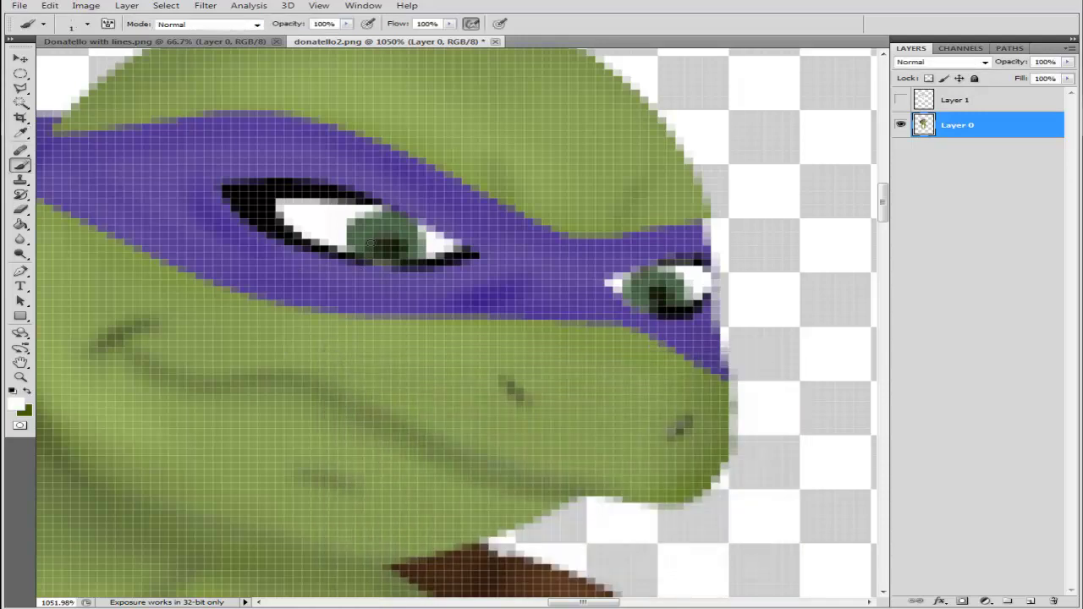
click(360, 237)
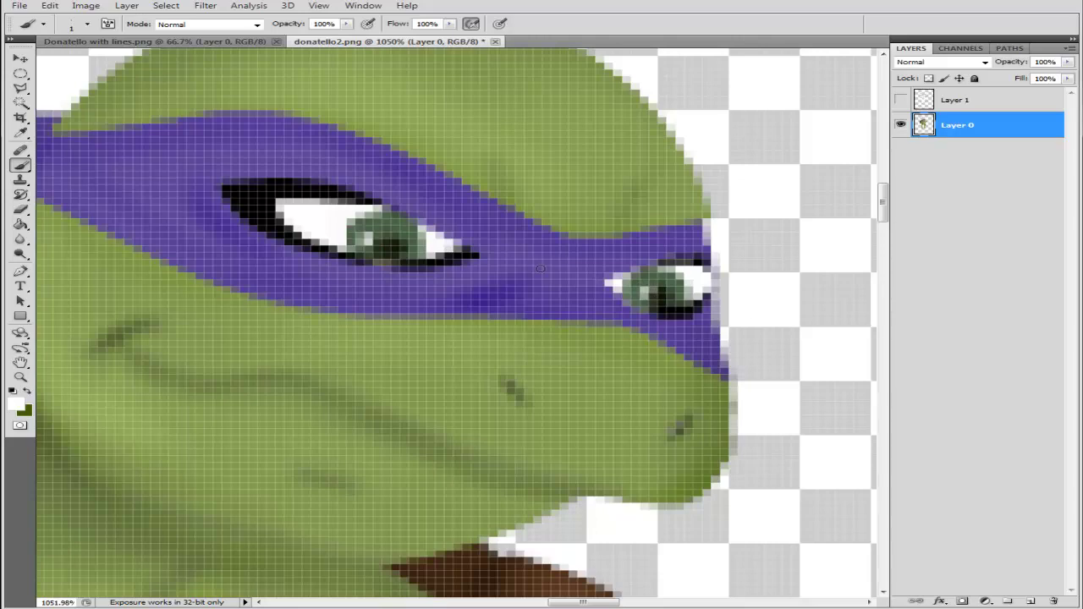
click(20, 377)
scroll(254, 380, down, 5)
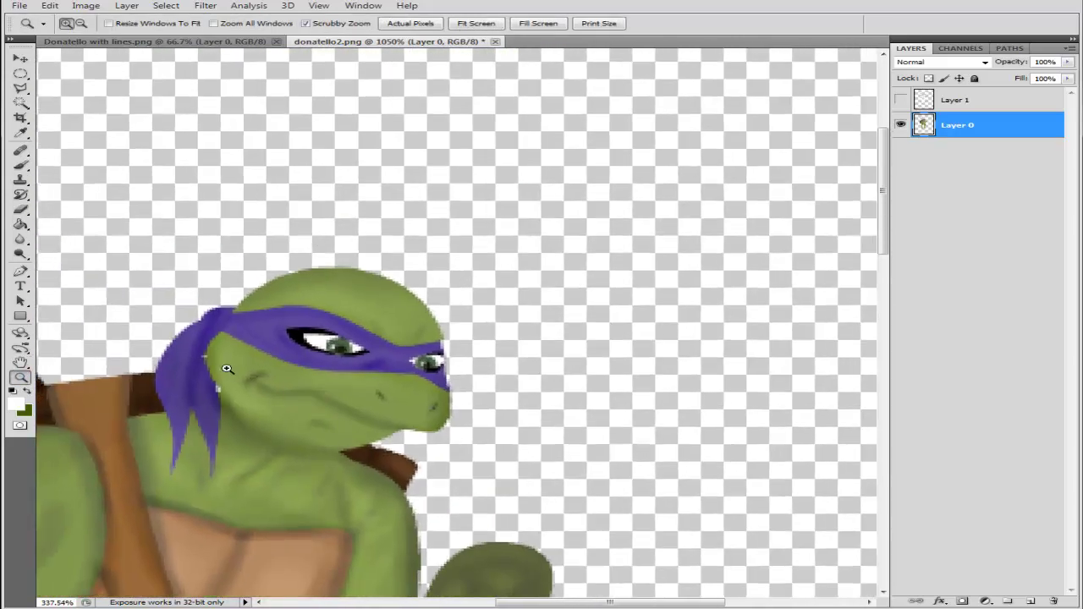
- Pan the view to show the turtle's body
drag(244, 396, 331, 307)
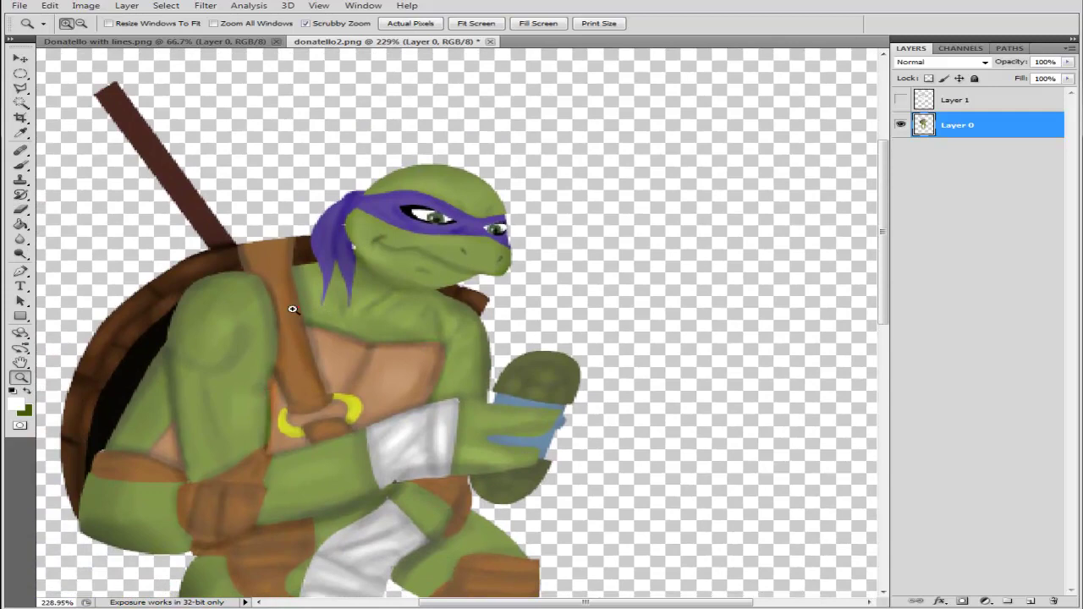
scroll(292, 308, down, 2)
scroll(254, 309, down, 1)
scroll(271, 321, down, 2)
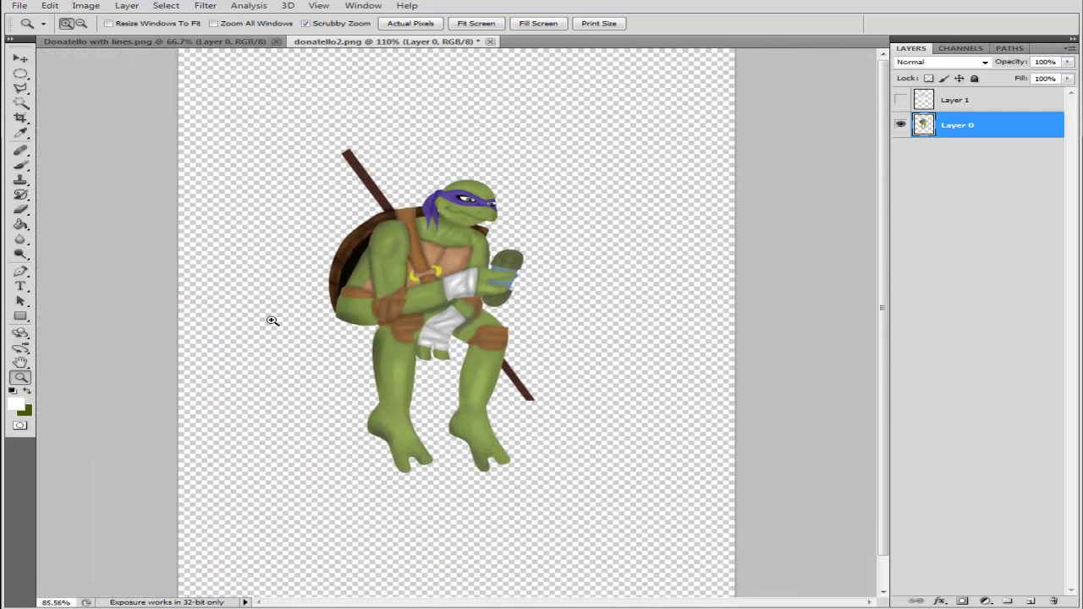
scroll(284, 322, down, 1)
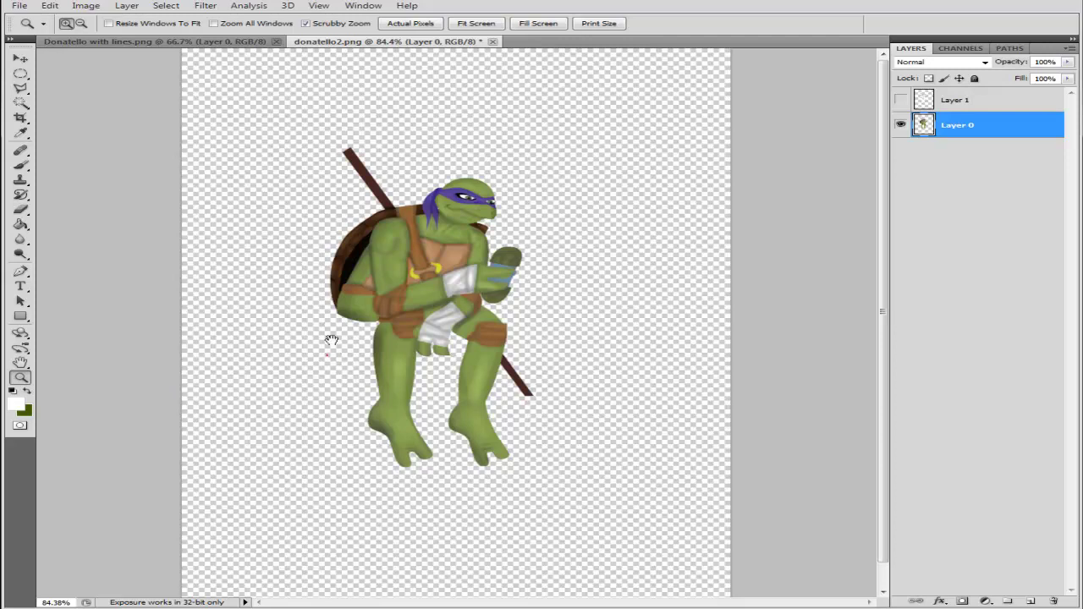
drag(331, 340, 328, 313)
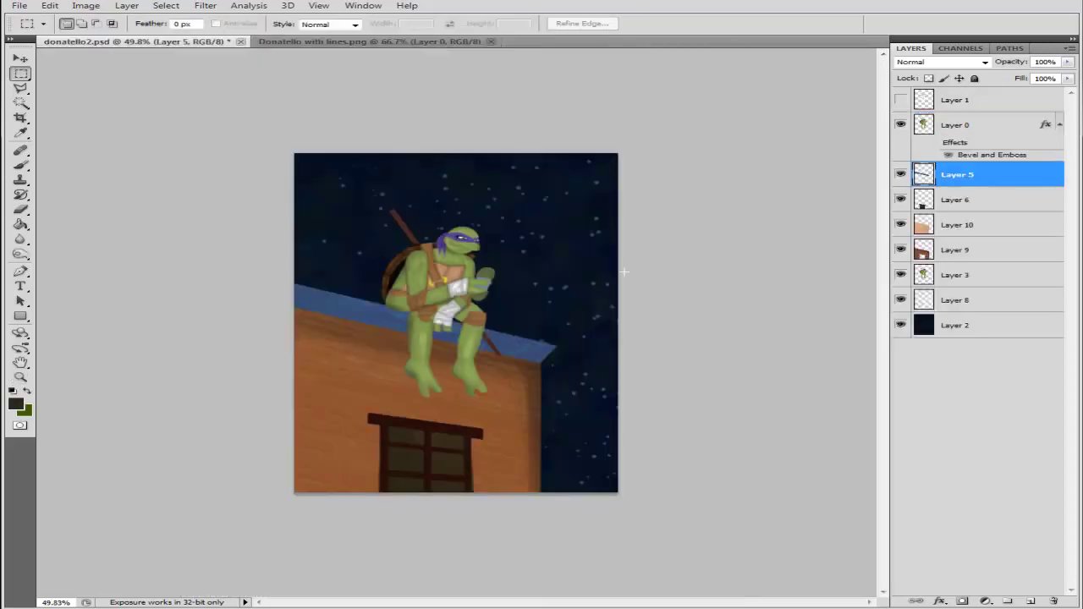
- Add a new layer above Layer 1 and zoom in on the scene
click(960, 102)
click(1033, 600)
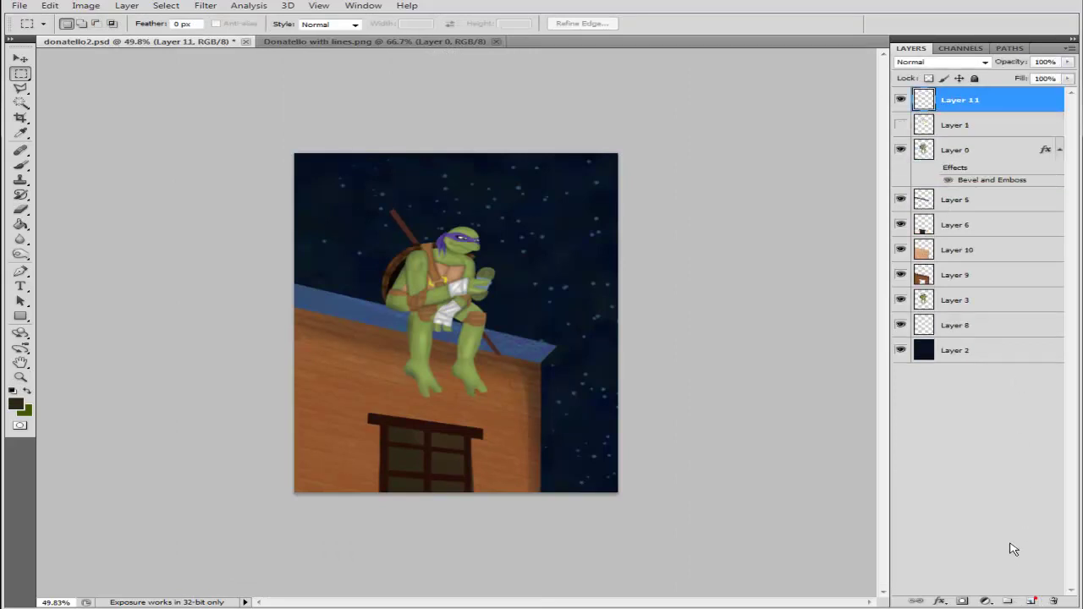
click(21, 375)
drag(483, 398, 459, 404)
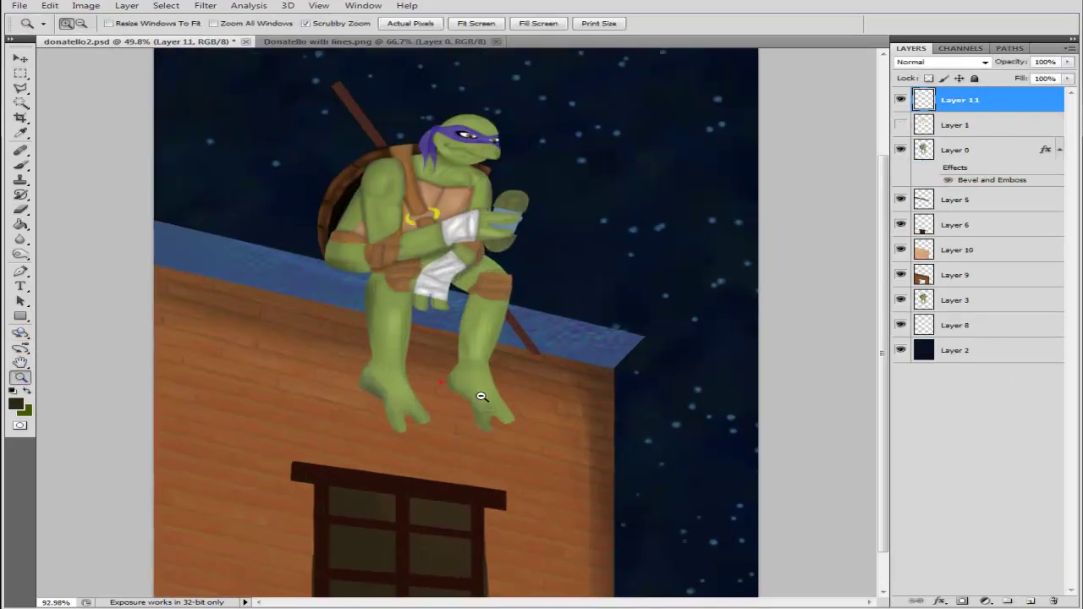
click(21, 165)
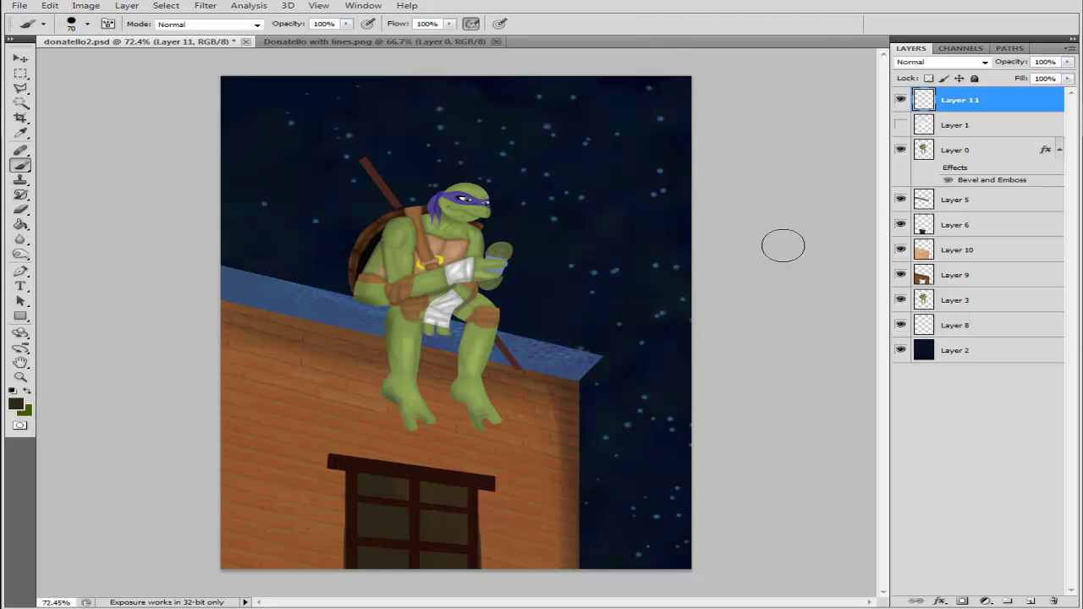
- Add Layer 12 above Layer 0 and paint default black across the whole turtle
click(955, 153)
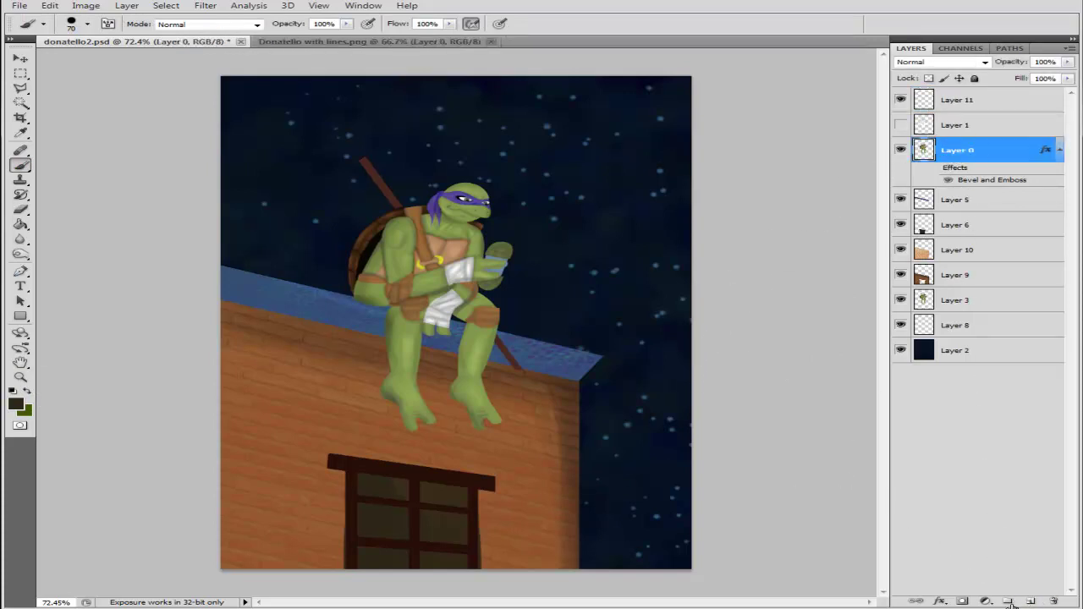
click(1008, 601)
mouse_move(470, 212)
mouse_down()
mouse_move(440, 237)
mouse_move(464, 203)
mouse_up()
key(ctrl+z)
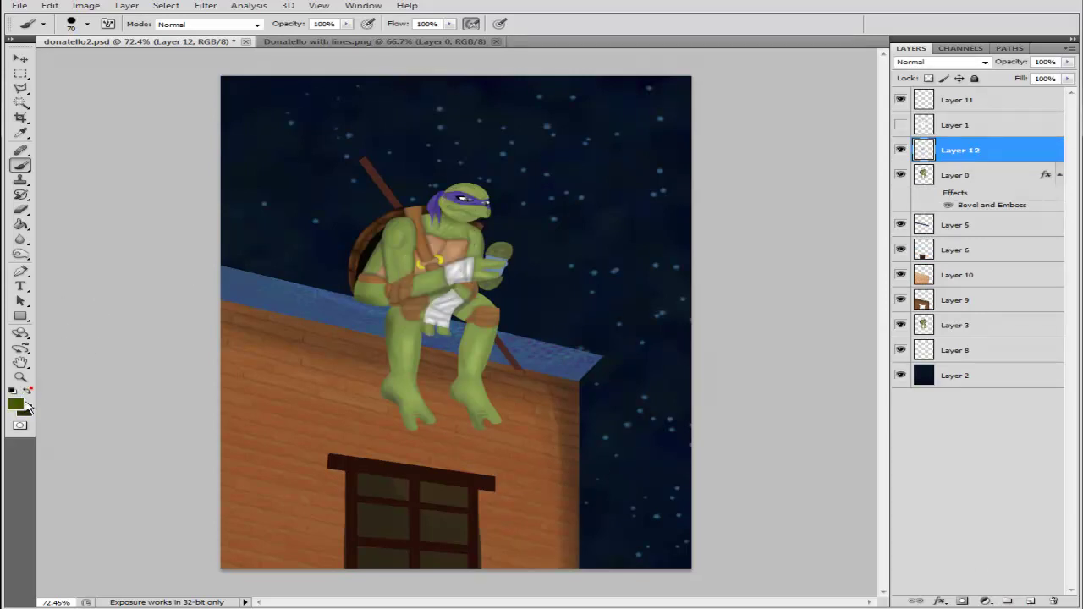
click(12, 390)
drag(470, 191, 392, 141)
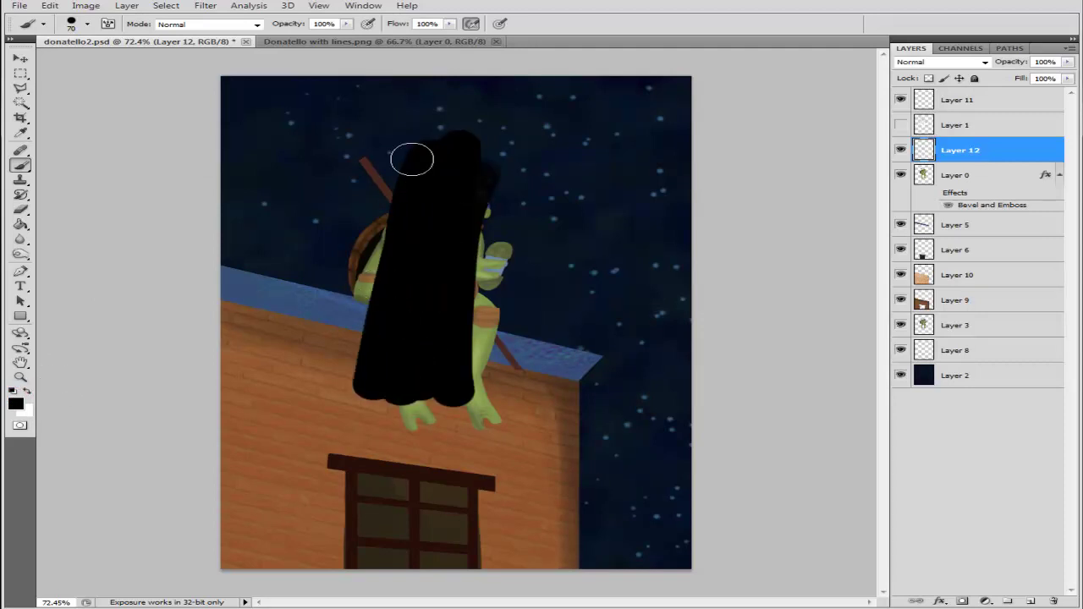
mouse_move(427, 299)
mouse_down()
mouse_move(484, 431)
mouse_move(517, 181)
mouse_move(532, 266)
mouse_up()
- Clip Layer 12 to the turtle layer with Create Clipping Mask
right_click(934, 149)
click(980, 118)
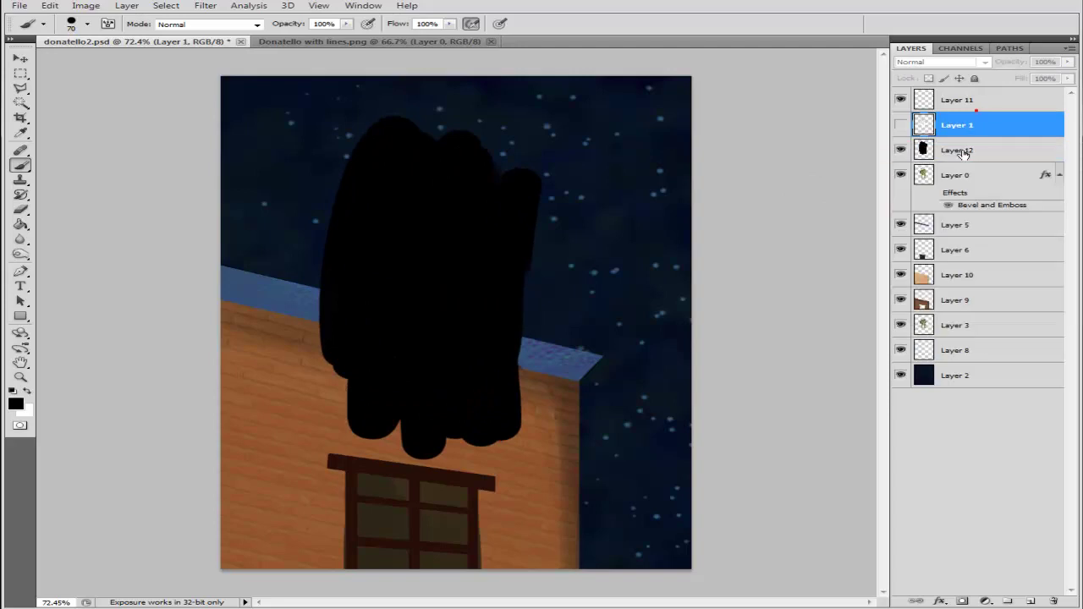
right_click(962, 155)
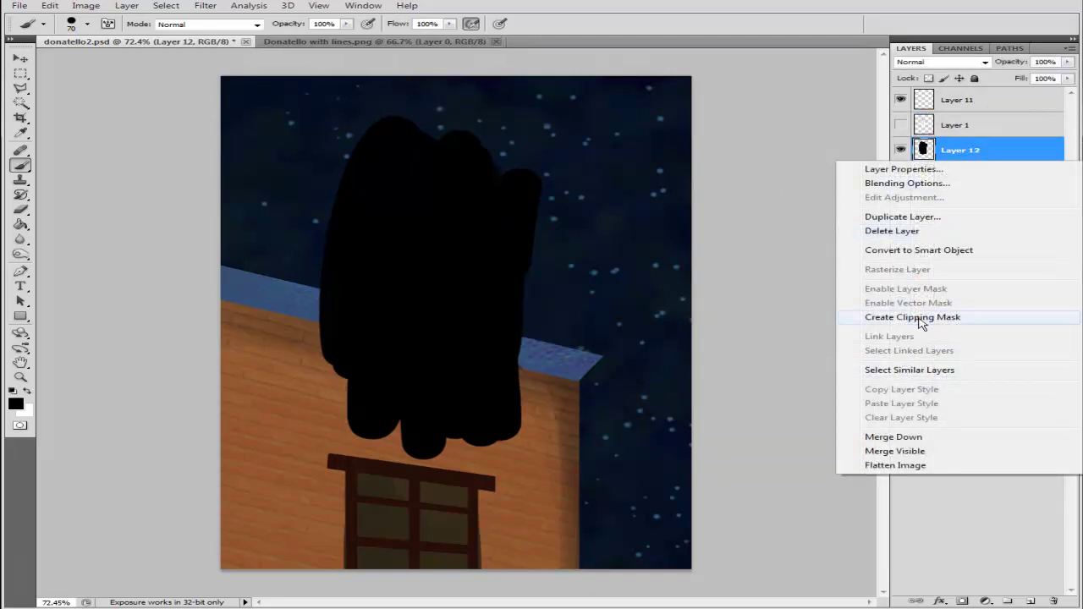
click(921, 317)
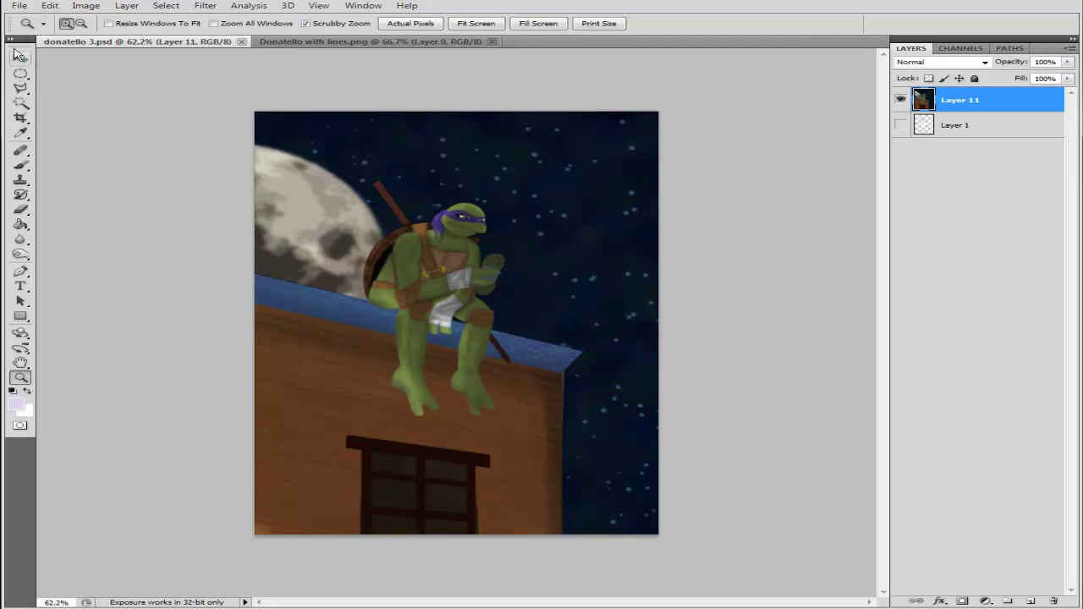
click(19, 6)
click(110, 468)
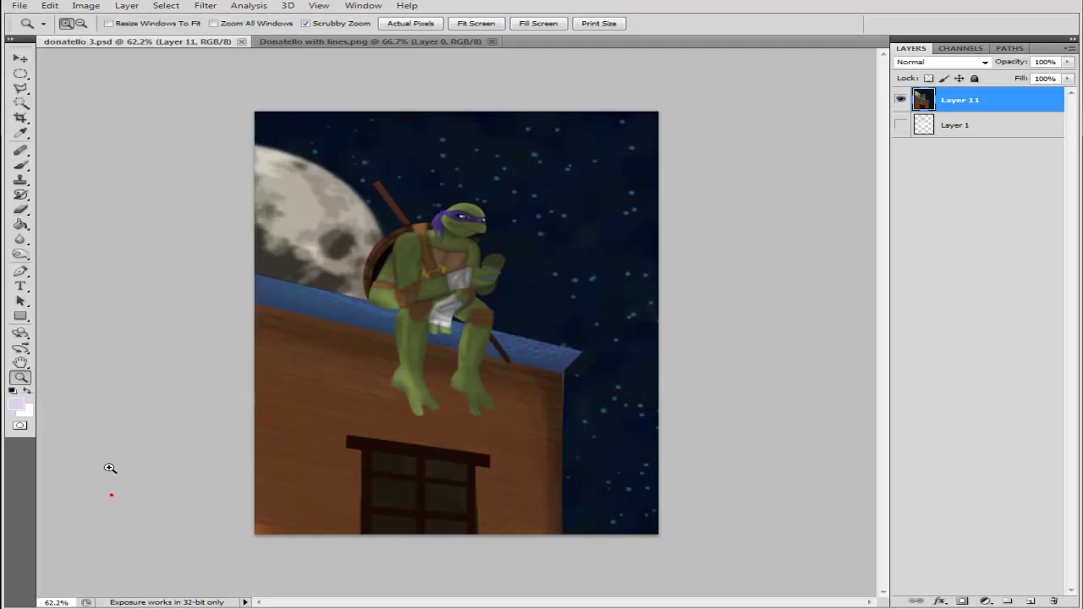